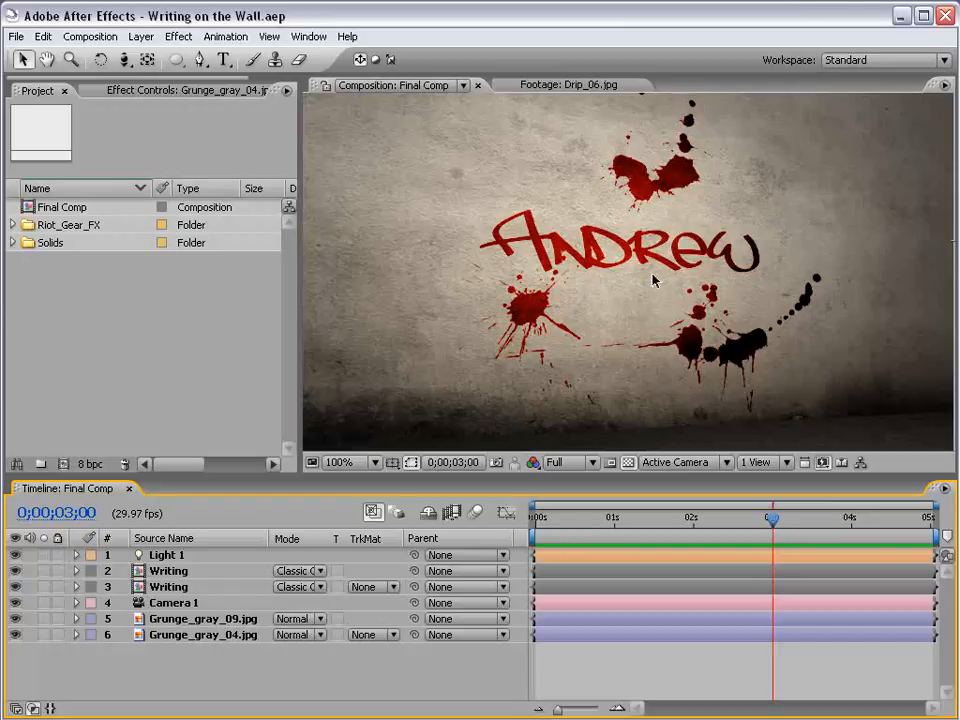
- Preview the finished Final Comp wall-writing animation from its first frame
{"action": "scroll", "coordinate": [618, 262], "scroll_direction": "down", "scroll_amount": 2}
{"action": "scroll", "coordinate": [618, 262], "scroll_direction": "up", "scroll_amount": 2}
{"action": "key", "text": "KP_0"}
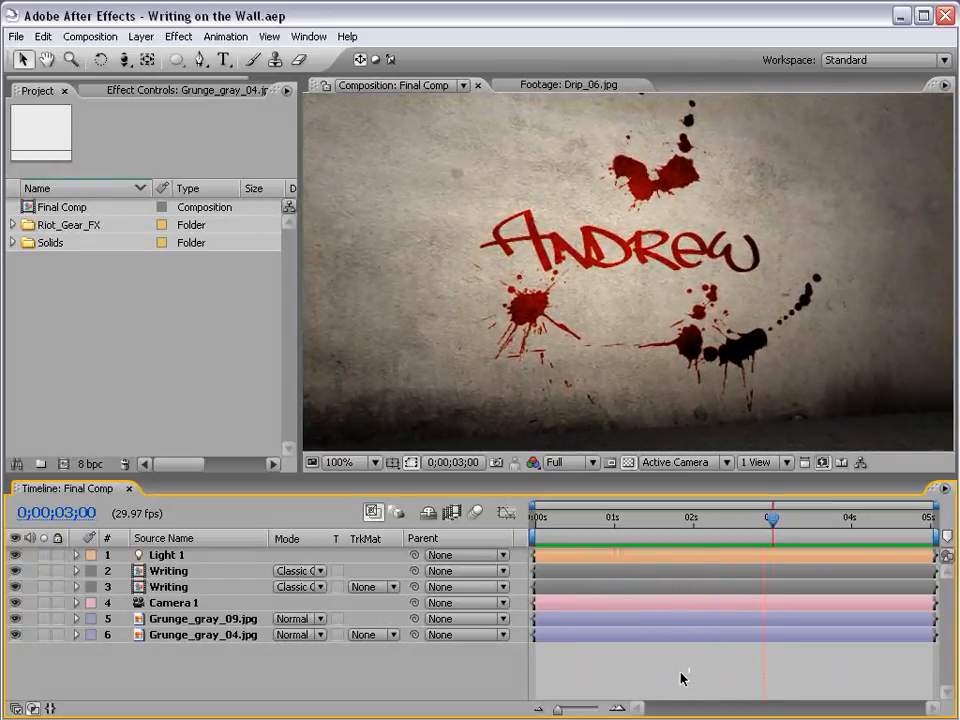
{"action": "left_click_drag", "start_coordinate": [626, 522], "coordinate": [451, 536]}
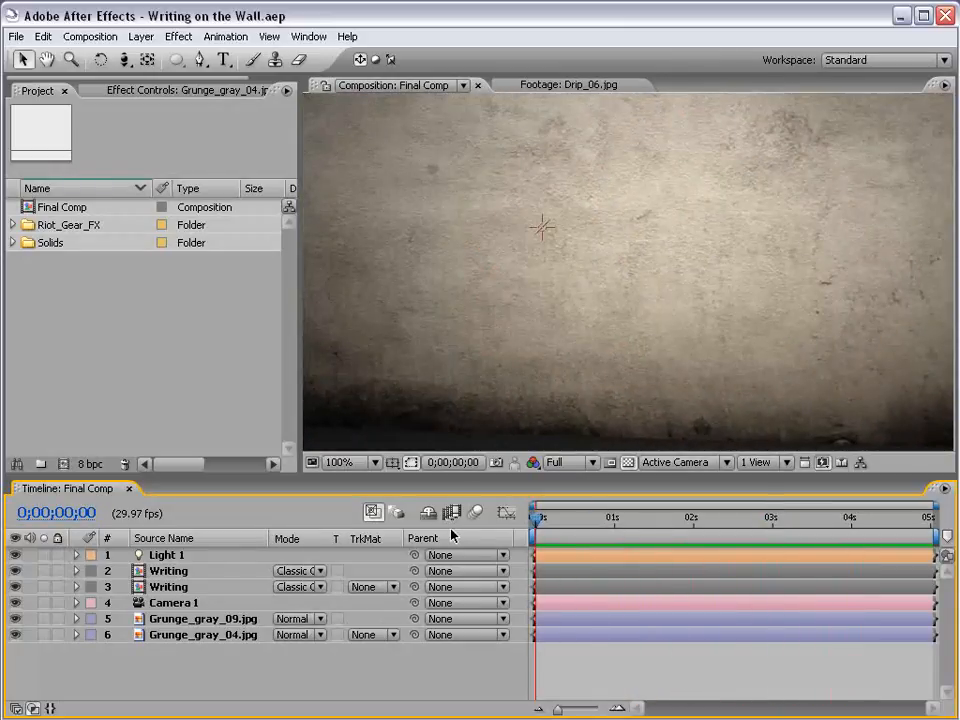
{"action": "key", "text": "KP_0"}
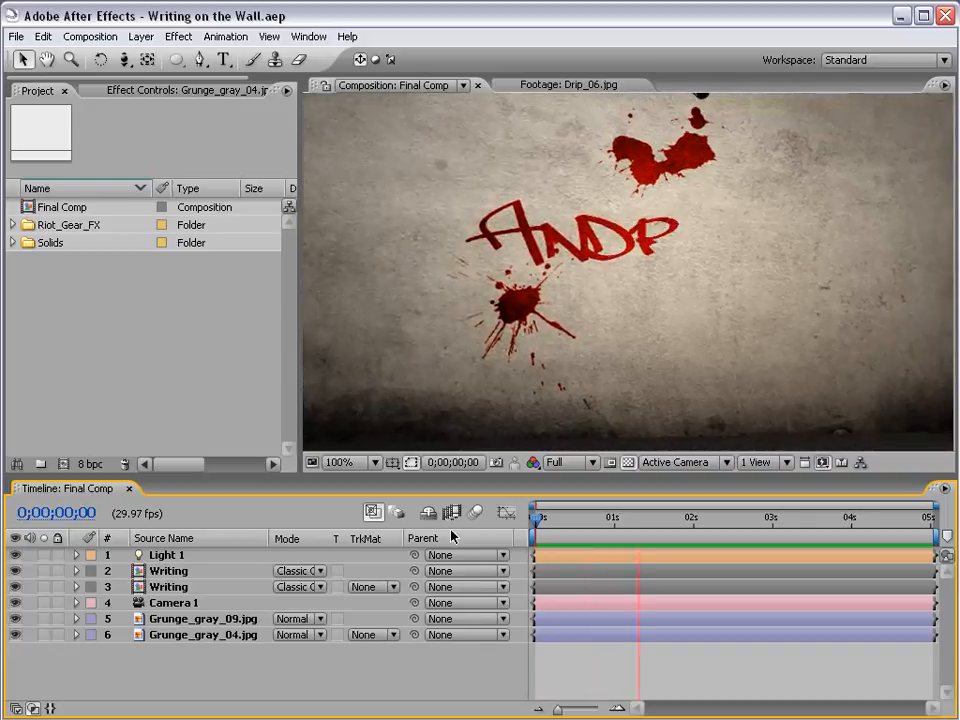
{"action": "key", "text": "space"}
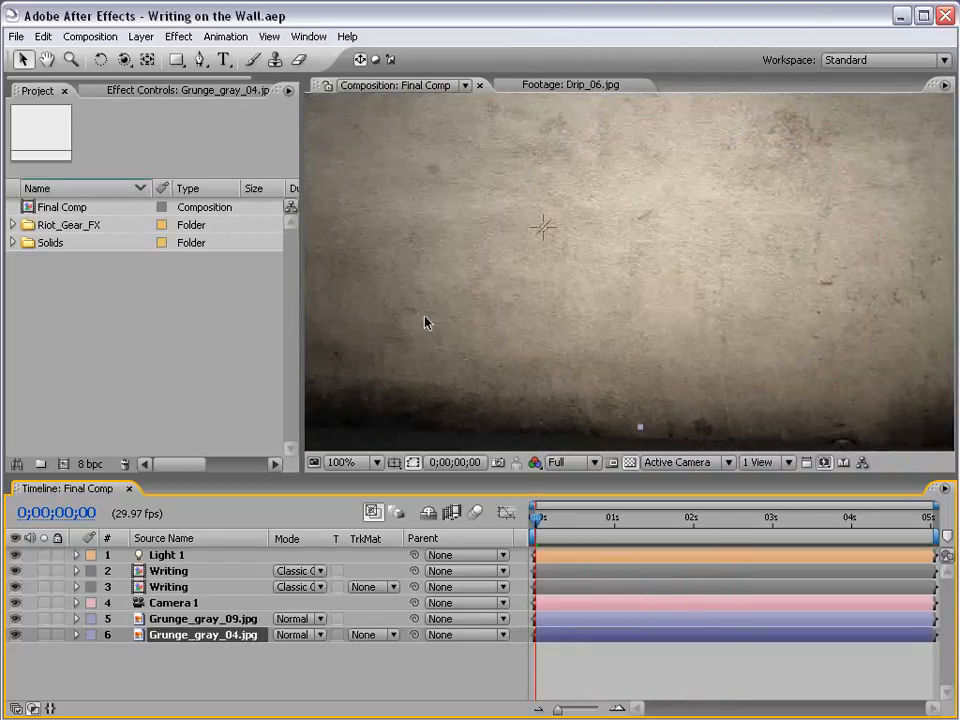
{"action": "left_click", "coordinate": [576, 675]}
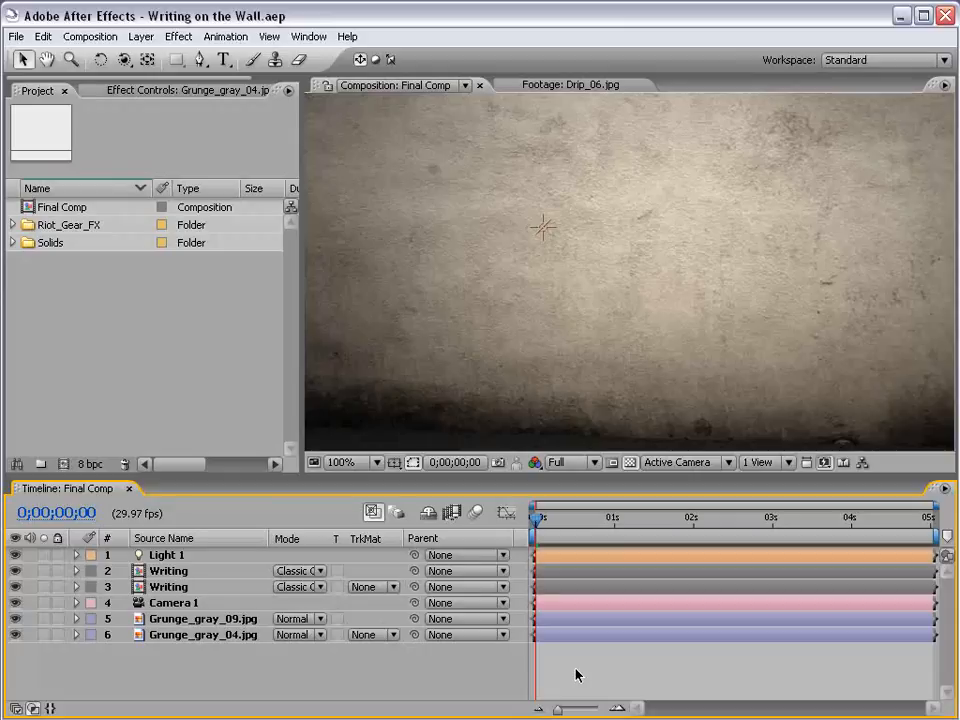
- Create a new composition named Writing with the NTSC DV preset
{"action": "left_click", "coordinate": [199, 326]}
{"action": "left_click", "coordinate": [90, 36]}
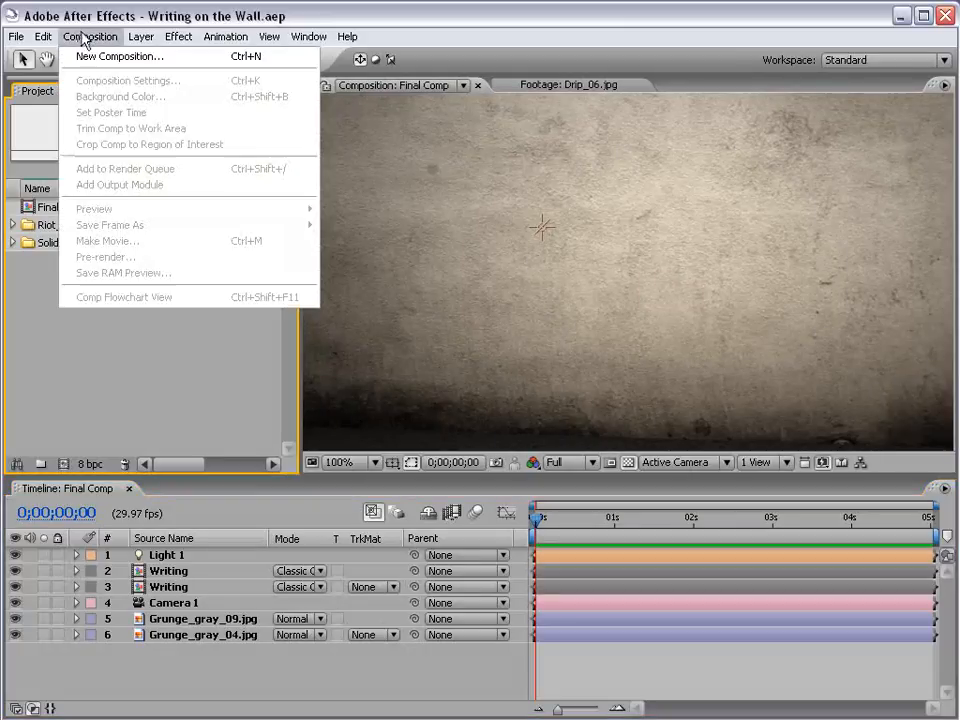
{"action": "left_click", "coordinate": [101, 56]}
{"action": "left_click", "coordinate": [375, 253]}
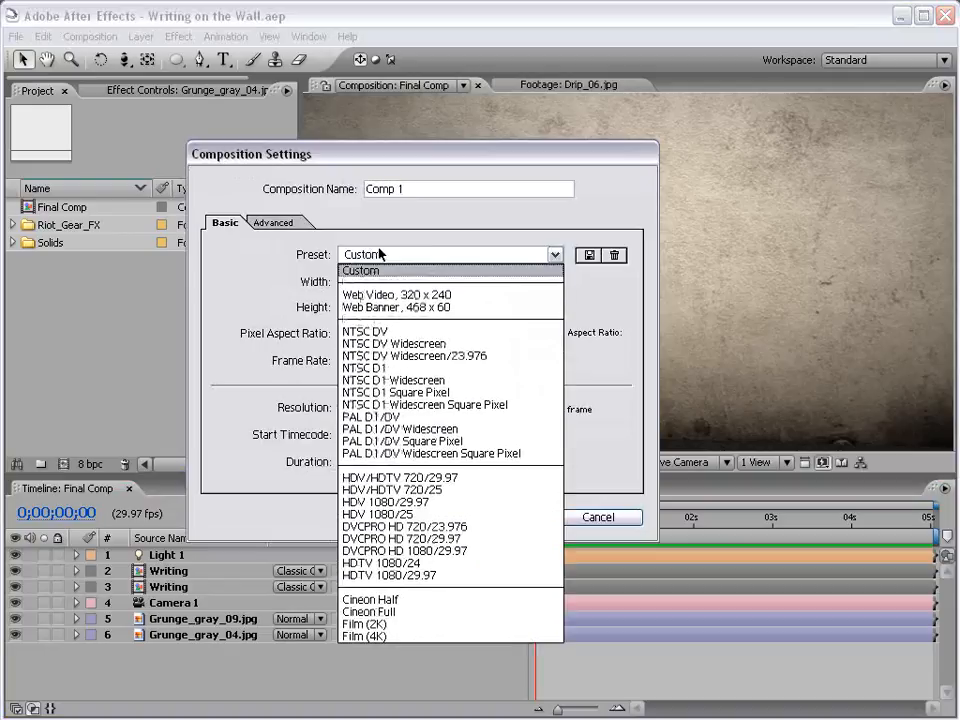
{"action": "left_click", "coordinate": [377, 331]}
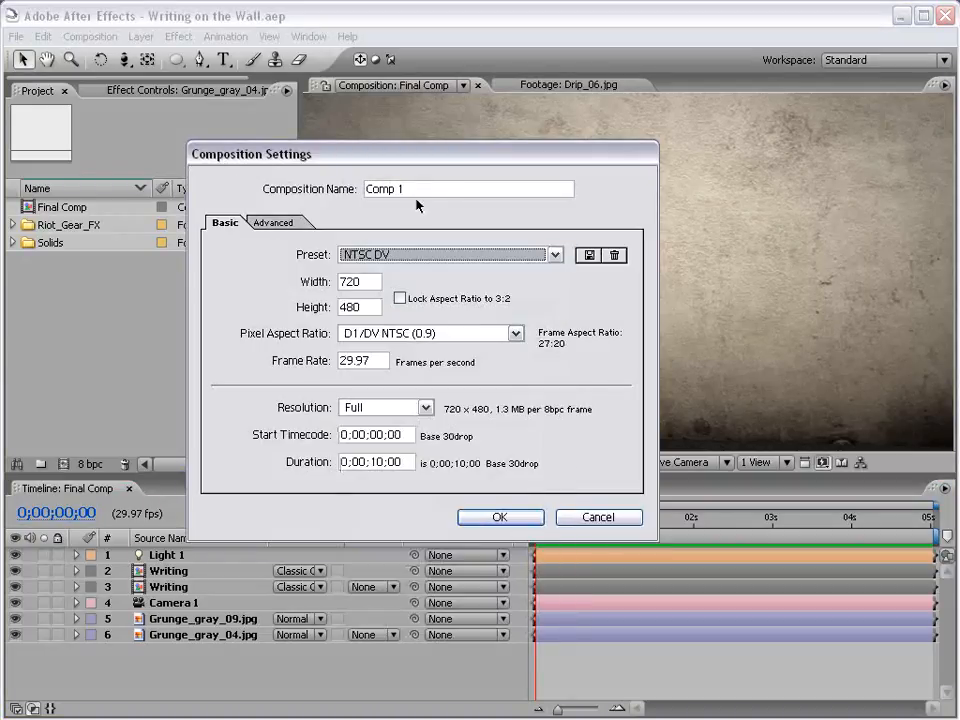
{"action": "type", "text": "Writing"}
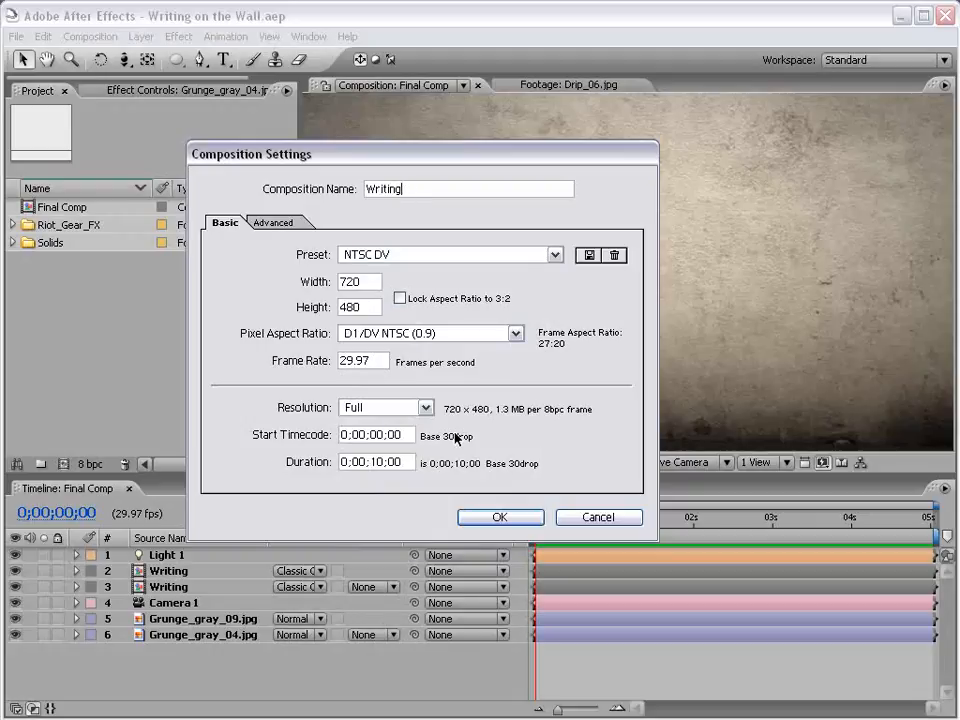
{"action": "left_click", "coordinate": [497, 516]}
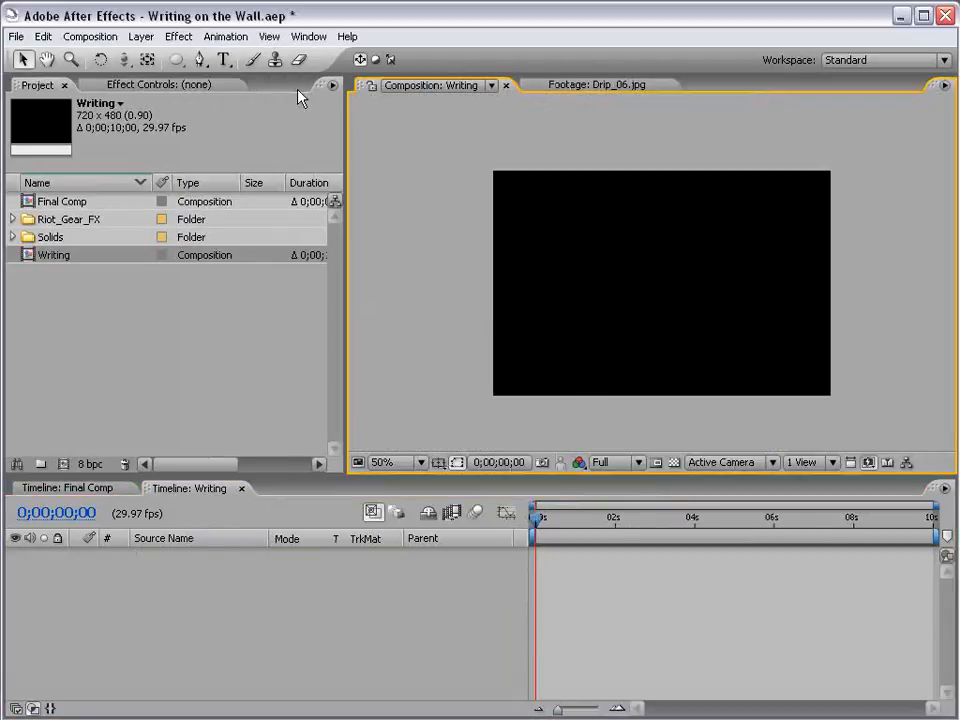
- Add a text layer containing the artist's first name to the Writing composition
{"action": "left_click", "coordinate": [223, 59]}
{"action": "left_click", "coordinate": [534, 285]}
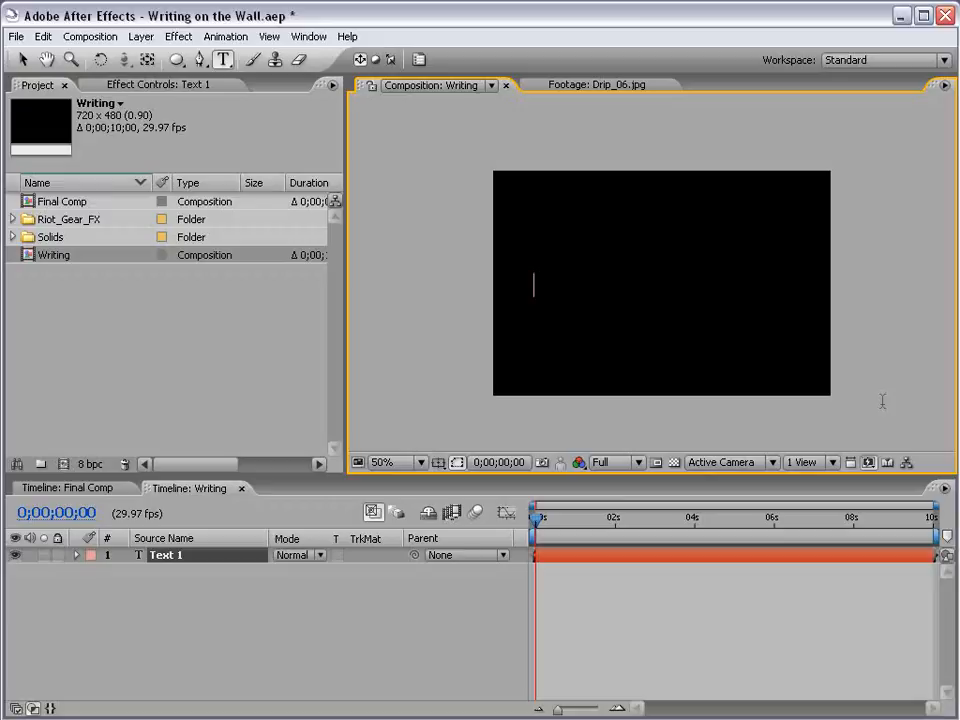
{"action": "type", "text": "Andrew"}
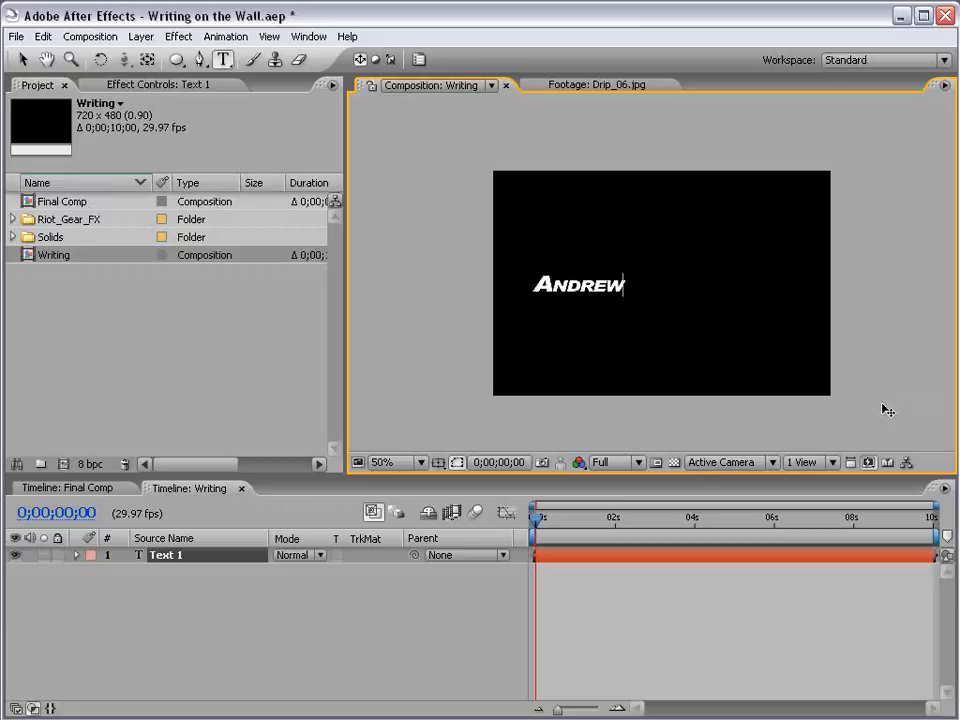
- Set the name text's font to TagsXtreme and its size to 118 px
{"action": "left_click", "coordinate": [420, 60]}
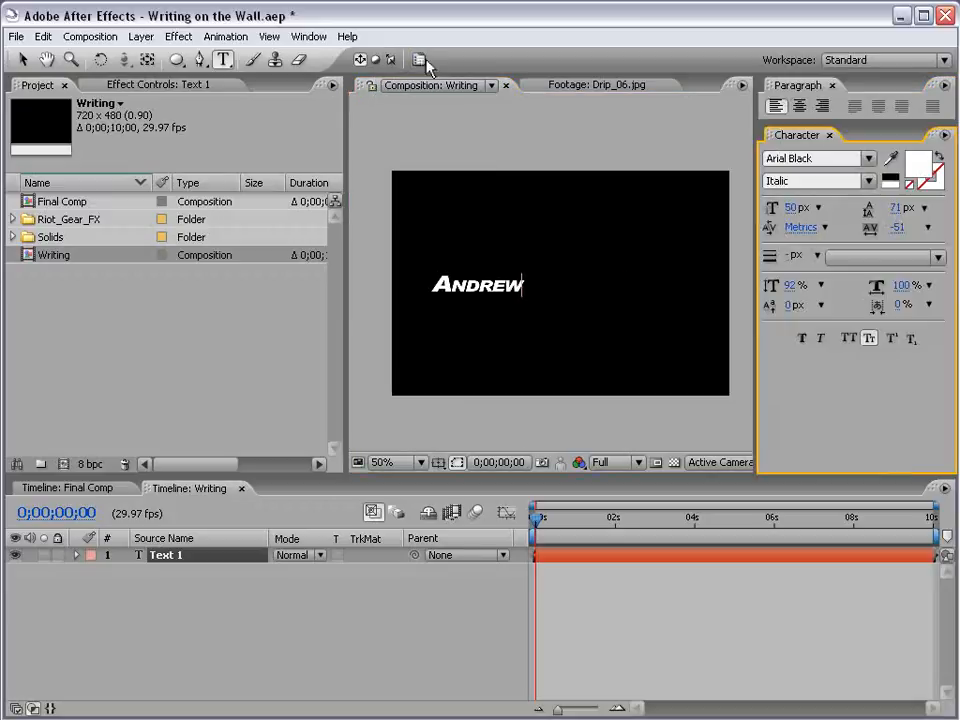
{"action": "double_click", "coordinate": [450, 286]}
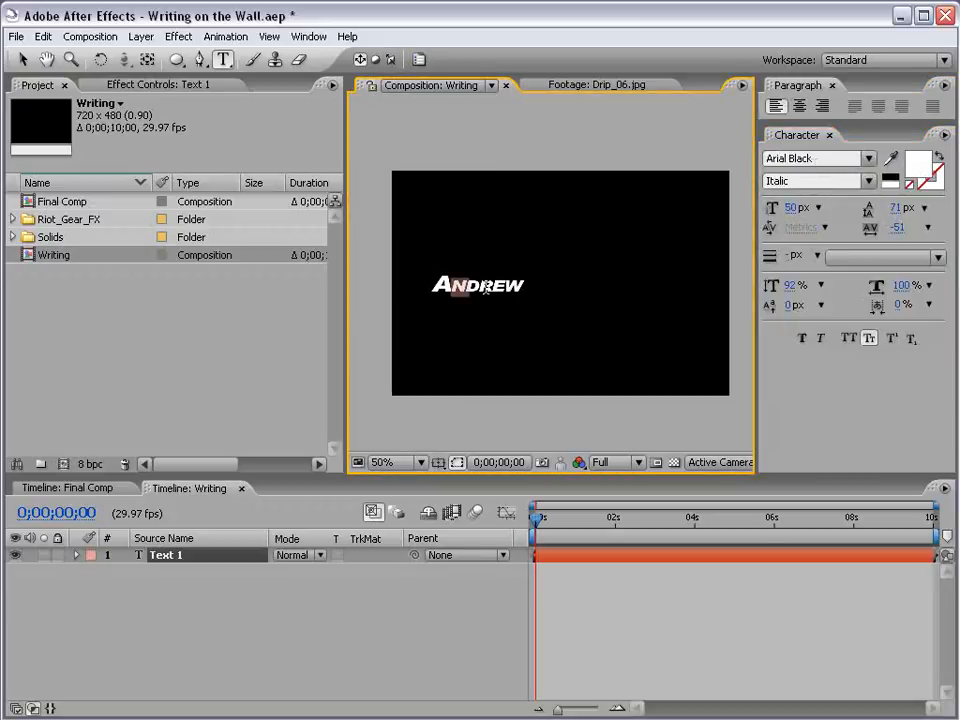
{"action": "left_click", "coordinate": [795, 158]}
{"action": "type", "text": "TagsXtreme"}
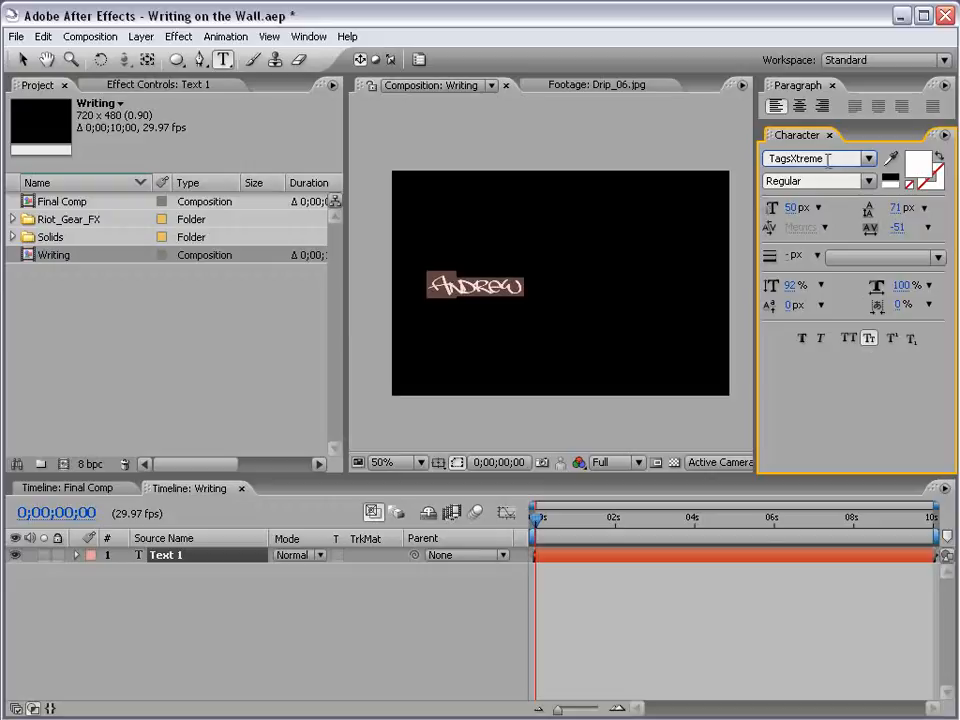
{"action": "double_click", "coordinate": [815, 162]}
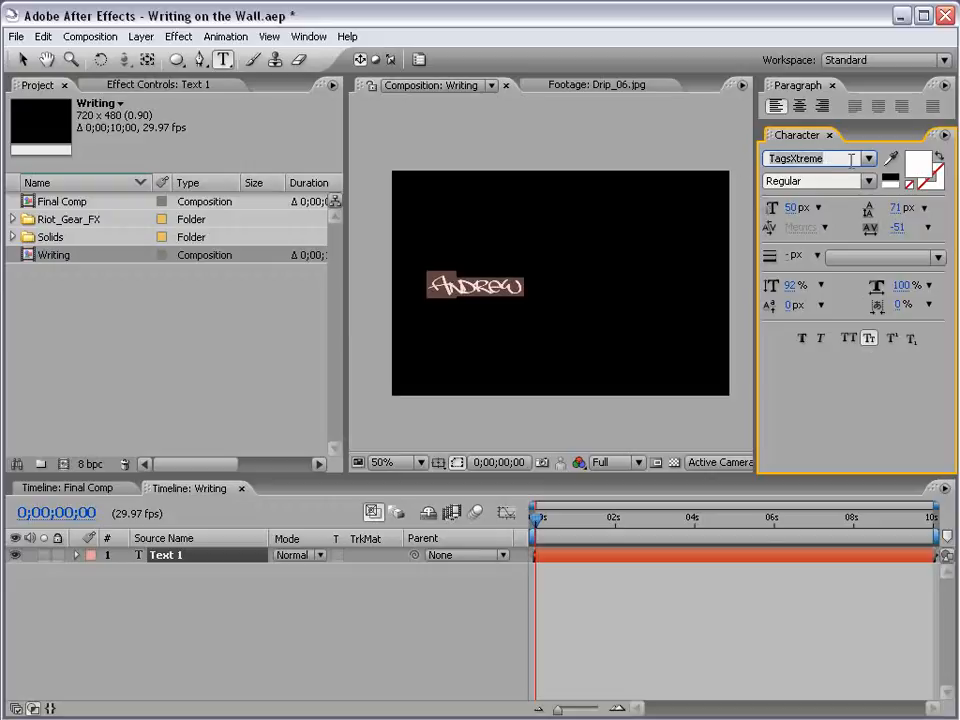
{"action": "left_click_drag", "start_coordinate": [795, 208], "coordinate": [846, 202]}
{"action": "left_click", "coordinate": [22, 59]}
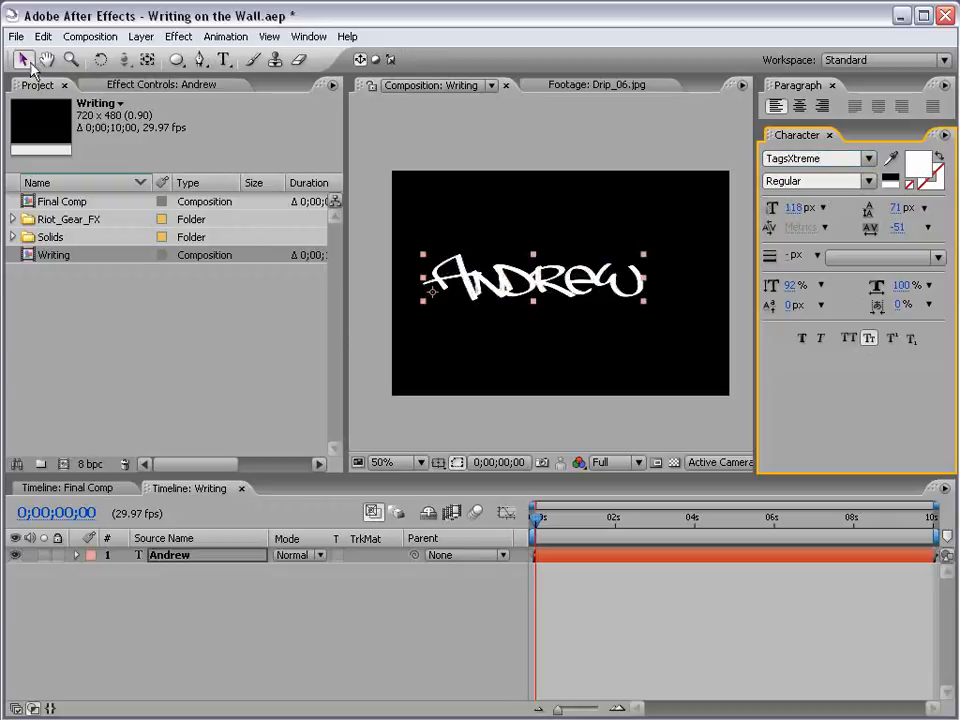
- Move the name text slightly toward the centre of the frame and set its tracking to -30
{"action": "left_click", "coordinate": [566, 236]}
{"action": "mouse_move", "coordinate": [581, 287]}
{"action": "left_mouse_down"}
{"action": "mouse_move", "coordinate": [608, 289]}
{"action": "mouse_move", "coordinate": [600, 289]}
{"action": "left_mouse_up"}
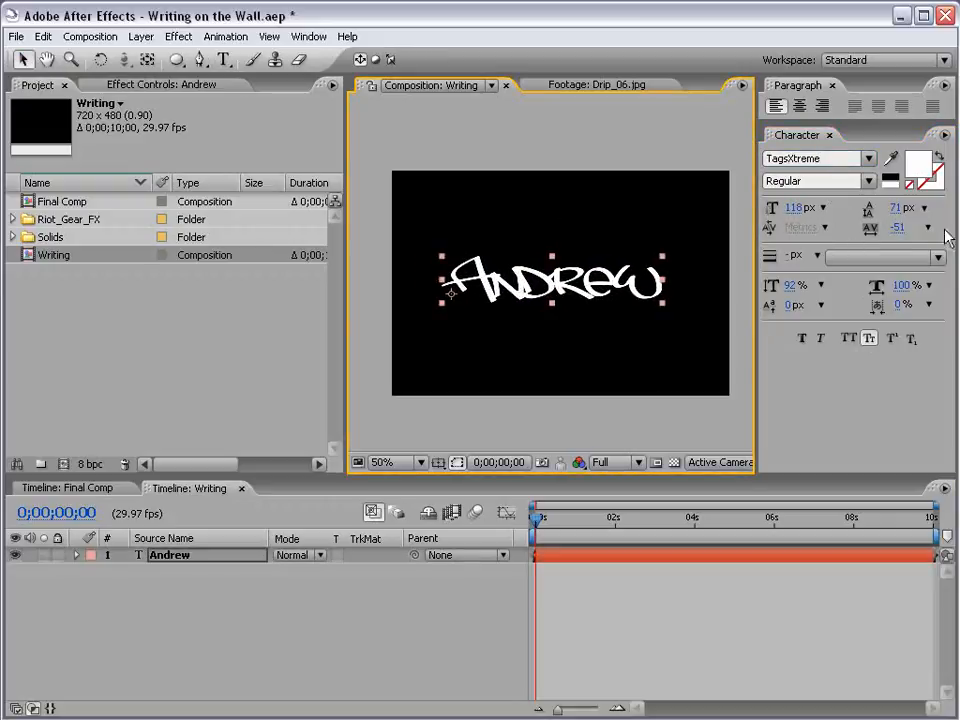
{"action": "left_click_drag", "start_coordinate": [898, 231], "coordinate": [903, 231]}
{"action": "left_click", "coordinate": [598, 214]}
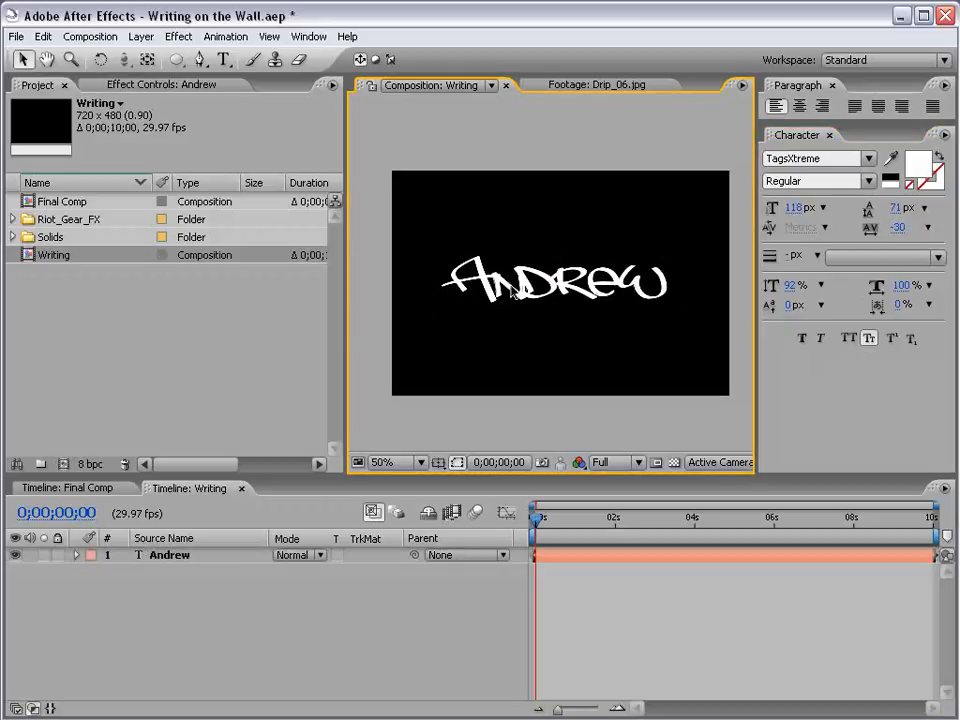
- Change the fill colour of the whole name text to bright red
{"action": "double_click", "coordinate": [593, 295]}
{"action": "left_click", "coordinate": [920, 165]}
{"action": "left_click_drag", "start_coordinate": [416, 337], "coordinate": [530, 246]}
{"action": "left_click_drag", "start_coordinate": [440, 316], "coordinate": [460, 316]}
{"action": "left_click", "coordinate": [621, 257]}
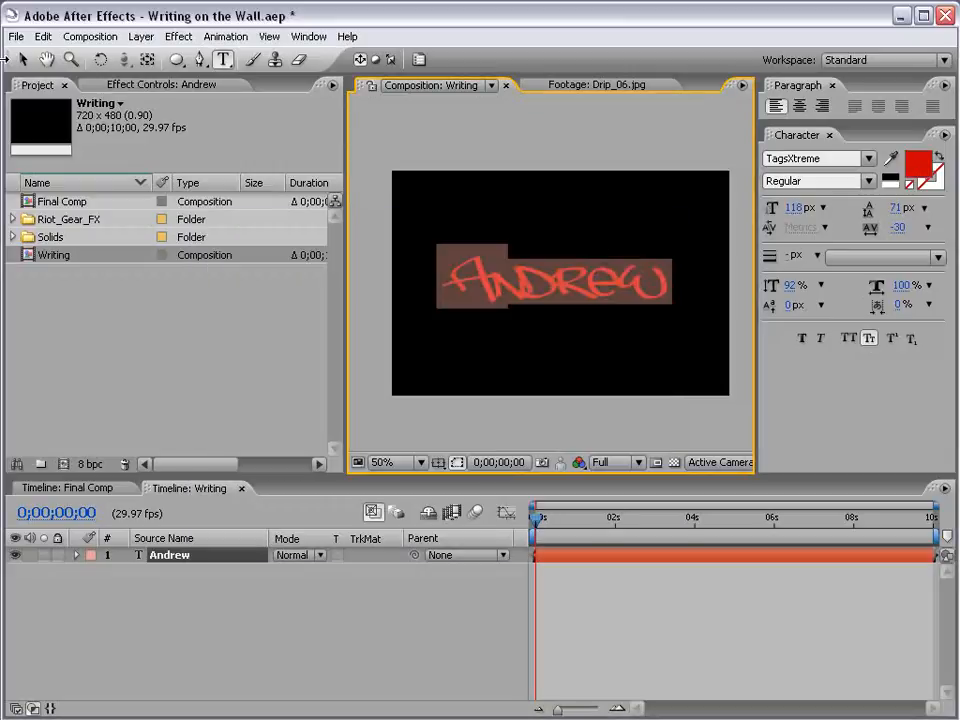
{"action": "left_click", "coordinate": [22, 60]}
{"action": "left_click", "coordinate": [598, 147]}
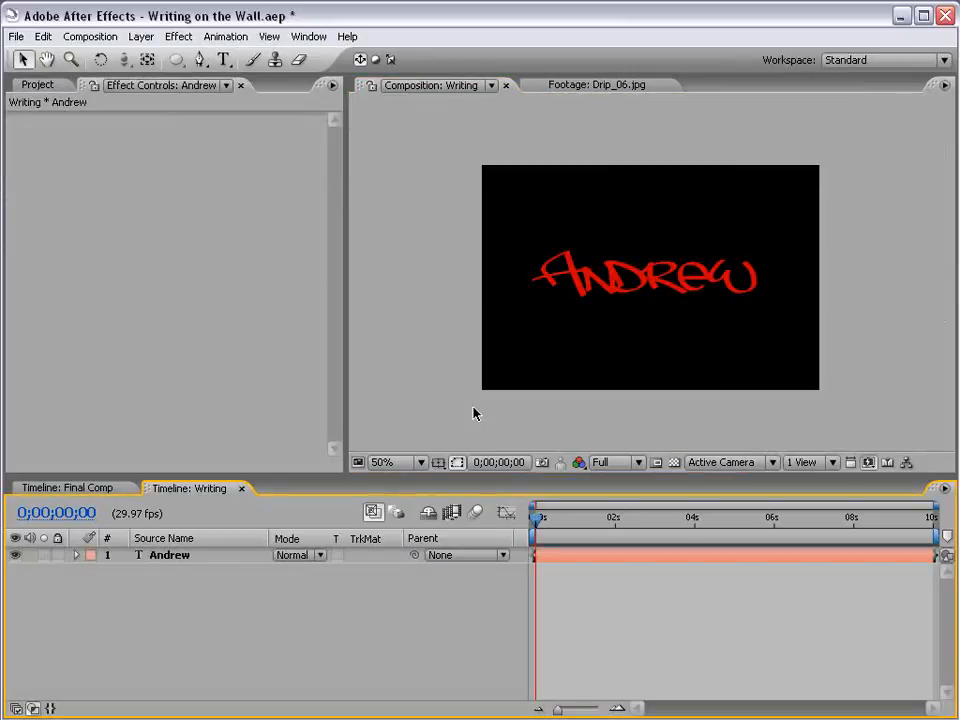
- Start an open mask path on the text layer with the Pen tool, tracing the A's strokes and looping below it into the crossbar
{"action": "left_click", "coordinate": [196, 66]}
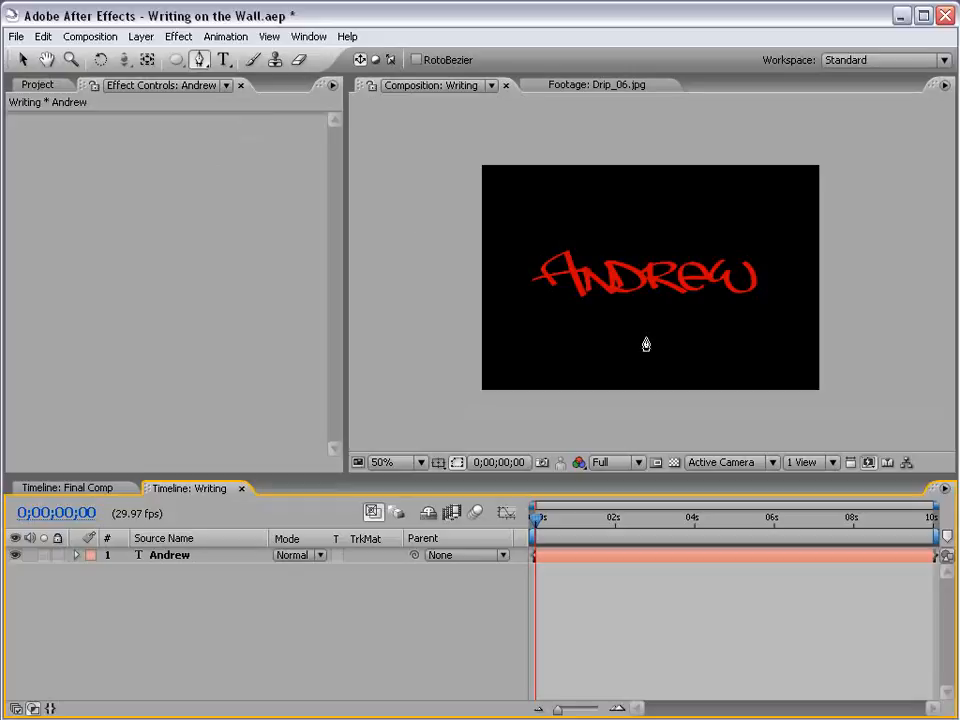
{"action": "scroll", "coordinate": [645, 343], "scroll_direction": "up", "scroll_amount": 1}
{"action": "key", "text": "space"}
{"action": "left_click_drag", "start_coordinate": [512, 300], "coordinate": [526, 295]}
{"action": "left_click", "coordinate": [572, 557]}
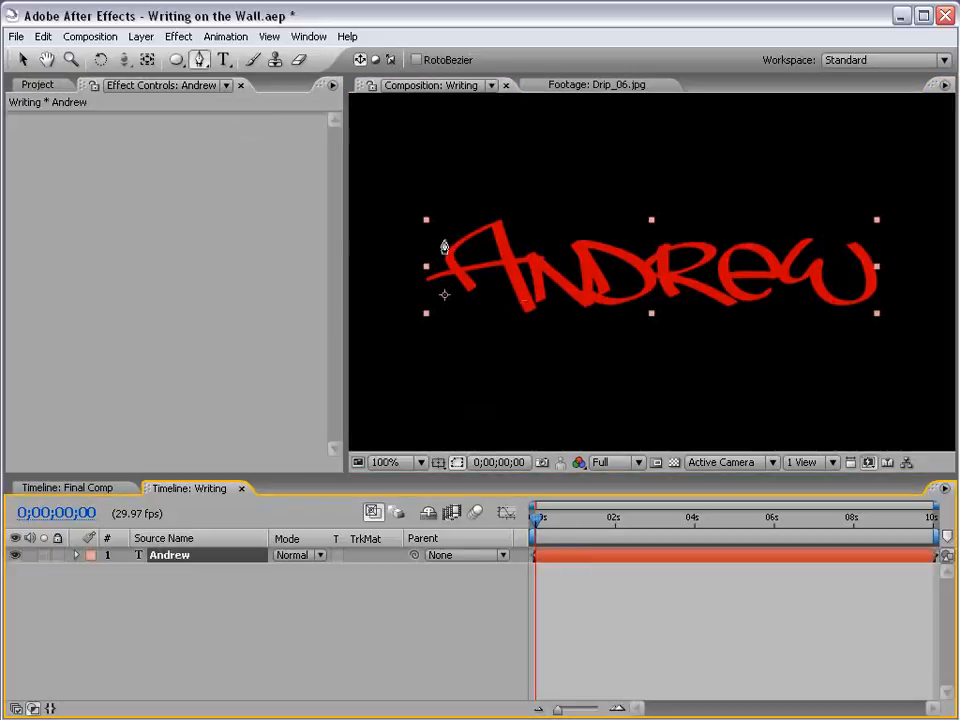
{"action": "left_click", "coordinate": [486, 304]}
{"action": "left_click_drag", "start_coordinate": [449, 255], "coordinate": [499, 220]}
{"action": "left_click", "coordinate": [536, 325]}
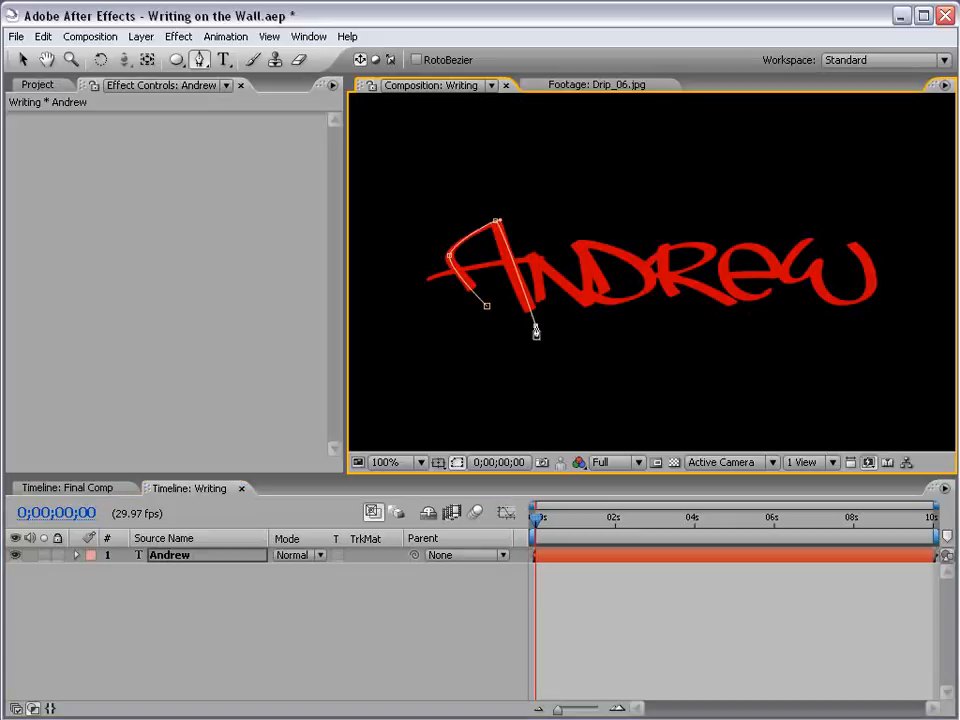
{"action": "left_click_drag", "start_coordinate": [448, 332], "coordinate": [533, 265]}
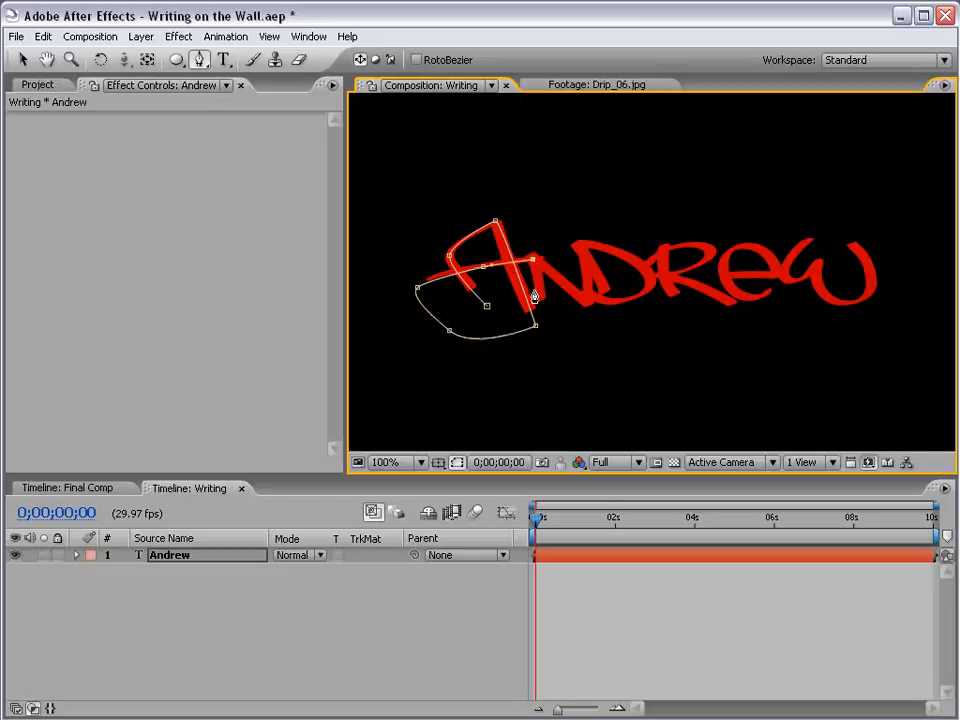
- Continue the mask path through the N and D, curving below the D to the base of the R
{"action": "left_click", "coordinate": [542, 260]}
{"action": "left_click", "coordinate": [590, 304]}
{"action": "left_click", "coordinate": [581, 246]}
{"action": "left_click", "coordinate": [605, 288]}
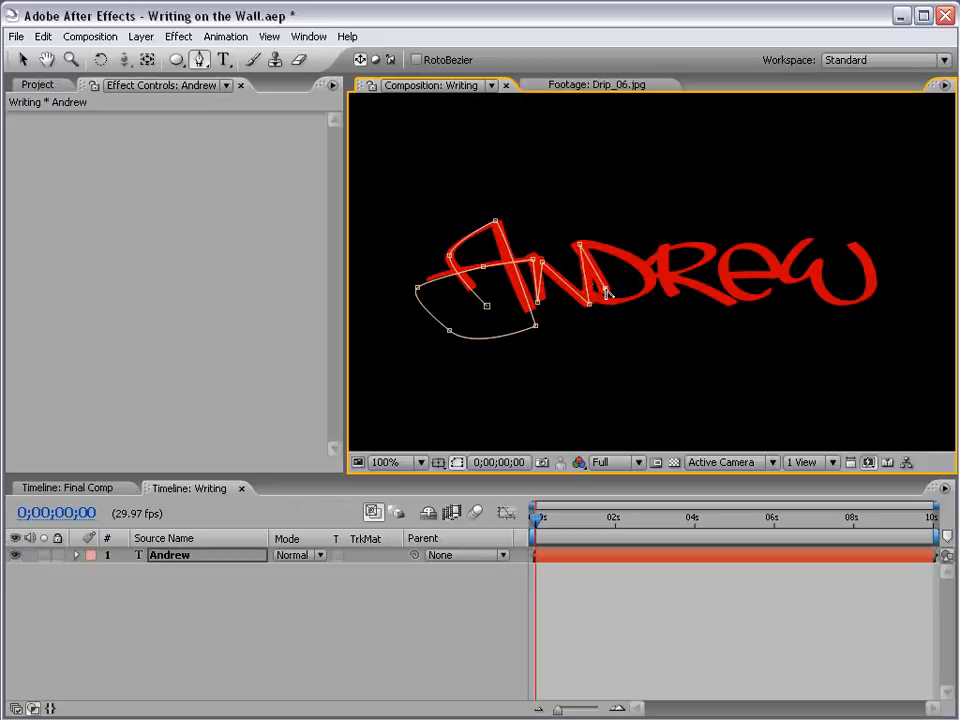
{"action": "left_click", "coordinate": [587, 245]}
{"action": "left_click", "coordinate": [651, 284]}
{"action": "left_click_drag", "start_coordinate": [651, 285], "coordinate": [660, 320]}
{"action": "left_click", "coordinate": [681, 301]}
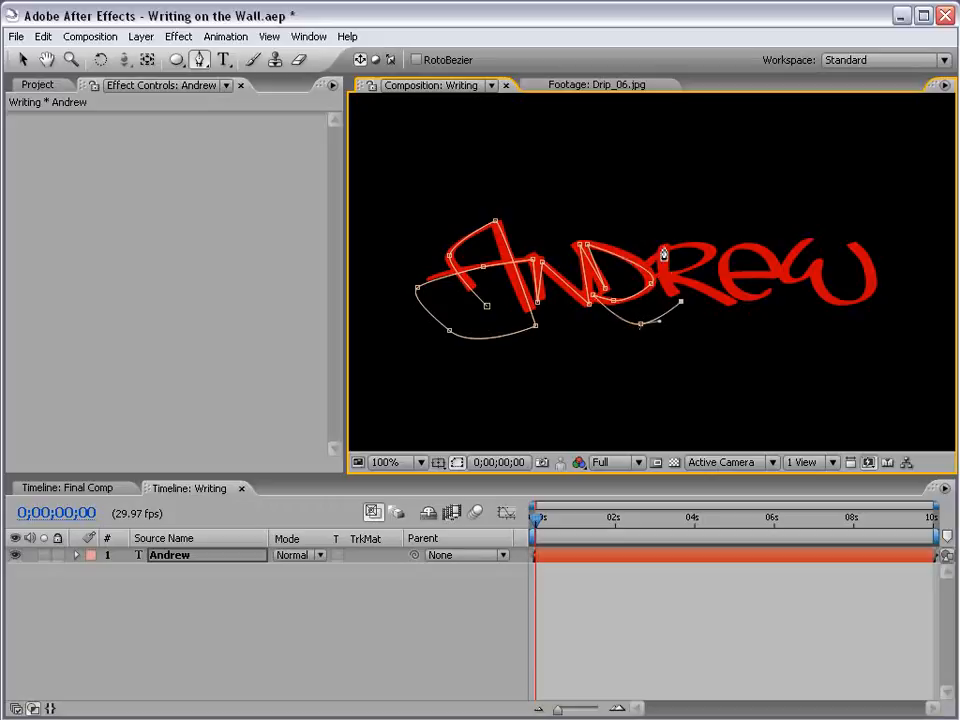
- Continue the mask path along the R and its leg, then around the E to its crossbar
{"action": "left_click_drag", "start_coordinate": [662, 244], "coordinate": [668, 213]}
{"action": "mouse_move", "coordinate": [692, 244]}
{"action": "left_mouse_down"}
{"action": "mouse_move", "coordinate": [706, 251]}
{"action": "mouse_move", "coordinate": [700, 260]}
{"action": "left_mouse_up"}
{"action": "left_click", "coordinate": [658, 274]}
{"action": "left_click_drag", "start_coordinate": [726, 300], "coordinate": [765, 300]}
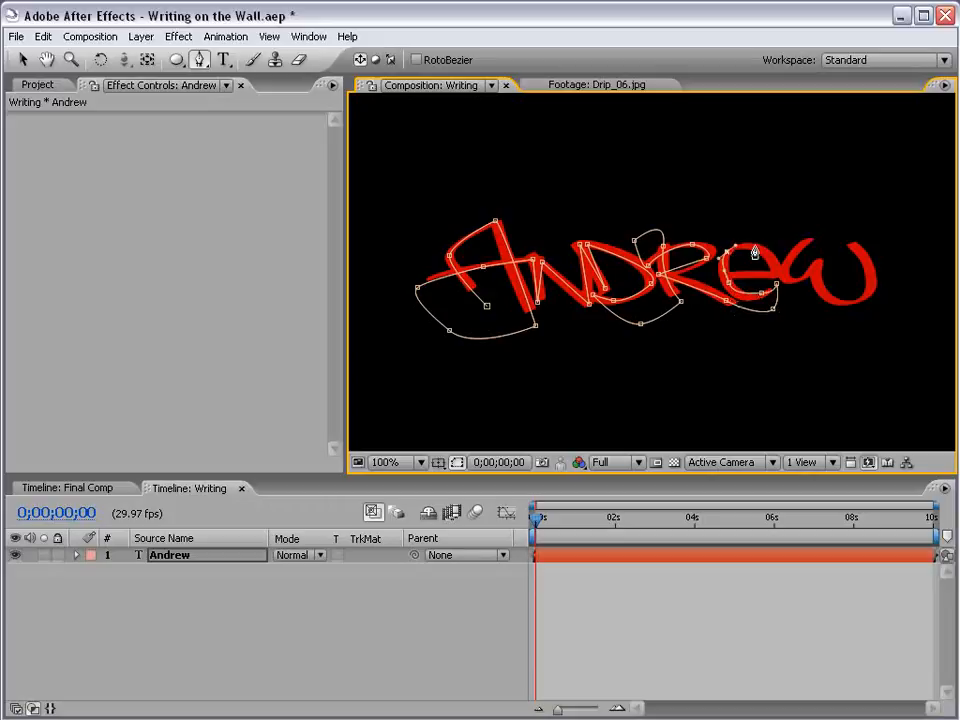
{"action": "left_click", "coordinate": [760, 250]}
{"action": "left_click", "coordinate": [777, 272]}
{"action": "left_click", "coordinate": [735, 275]}
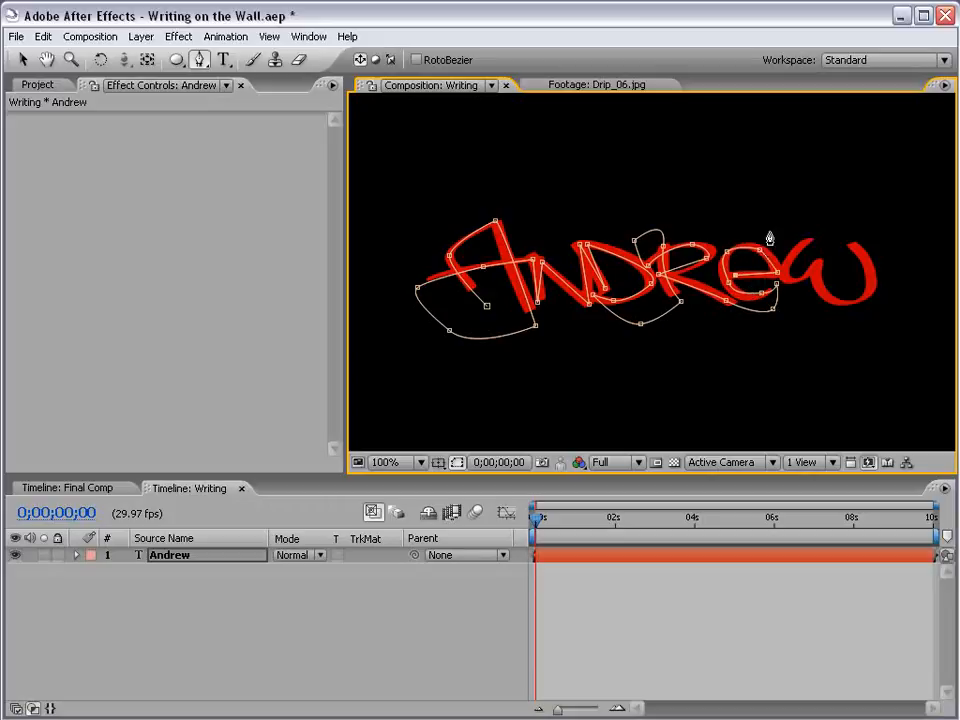
- Finish the open mask path with a loop above the W and a trace along its curves to its last tip
{"action": "left_click_drag", "start_coordinate": [809, 211], "coordinate": [838, 202]}
{"action": "left_click_drag", "start_coordinate": [792, 254], "coordinate": [824, 253]}
{"action": "left_click_drag", "start_coordinate": [836, 300], "coordinate": [873, 274]}
{"action": "left_click", "coordinate": [849, 237]}
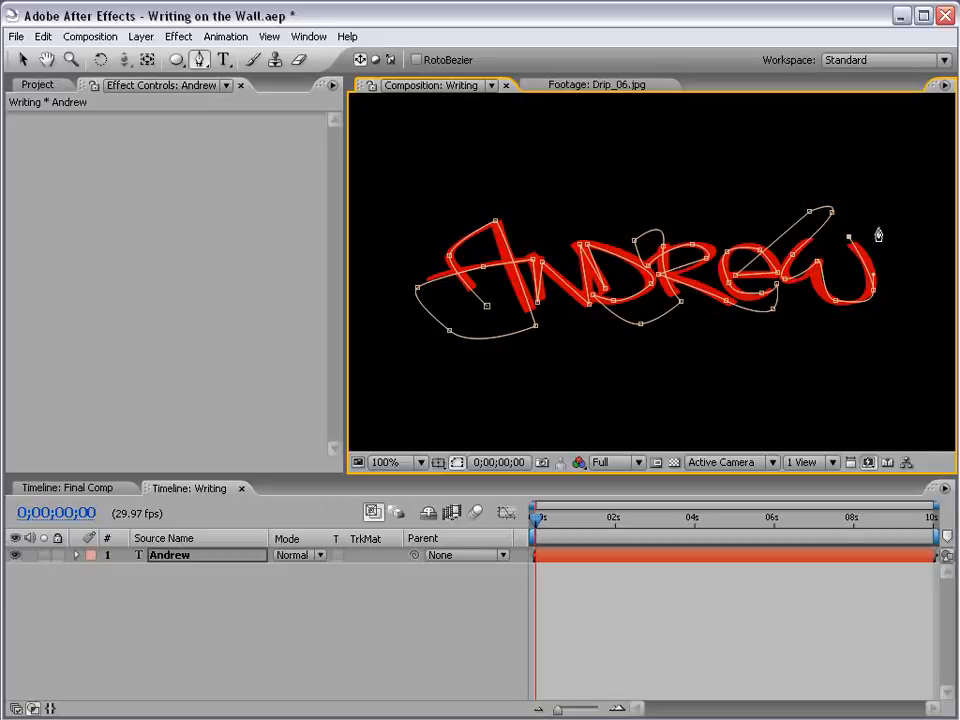
{"action": "left_click", "coordinate": [22, 59]}
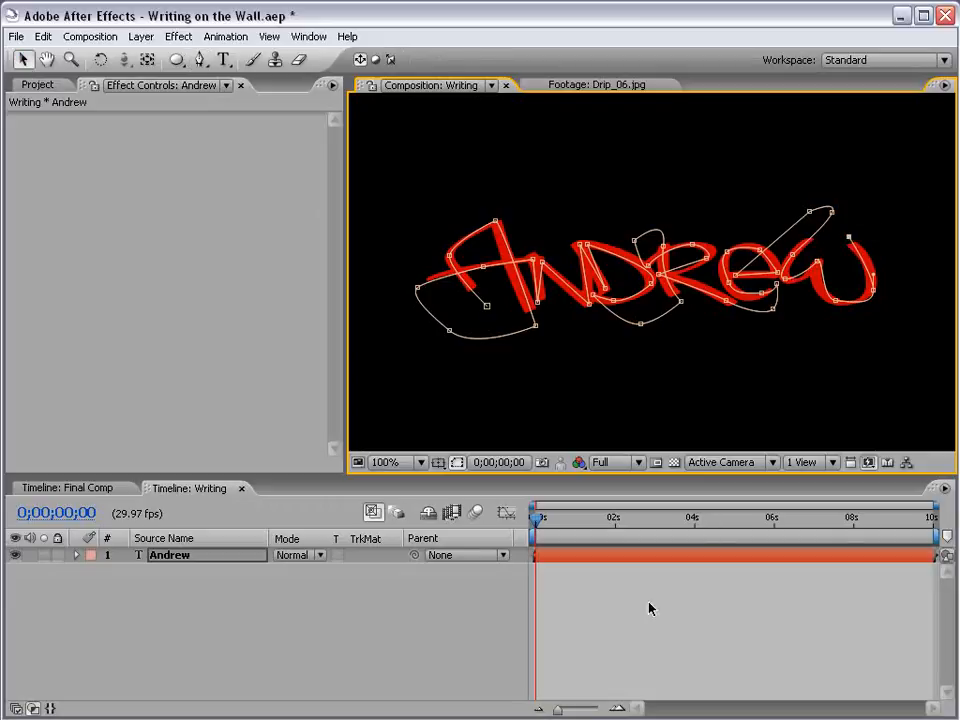
- Apply the Stroke effect to the text layer and set its brush size to 11.3
{"action": "left_click", "coordinate": [592, 572]}
{"action": "left_click", "coordinate": [590, 556]}
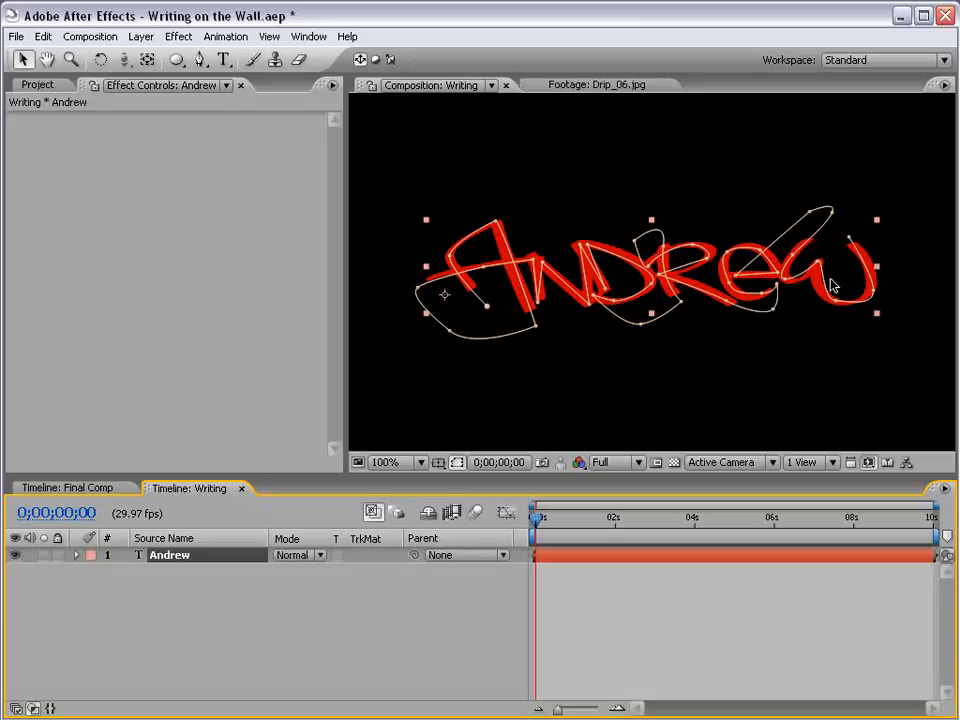
{"action": "left_click", "coordinate": [182, 36]}
{"action": "mouse_move", "coordinate": [215, 368]}
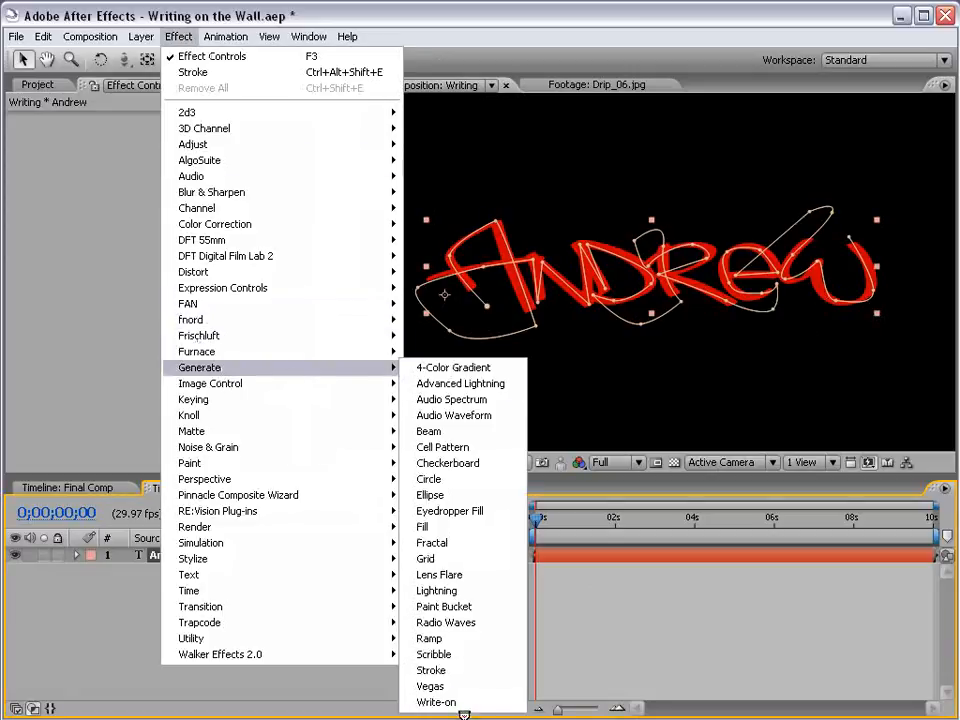
{"action": "left_click", "coordinate": [435, 669]}
{"action": "left_click", "coordinate": [435, 678]}
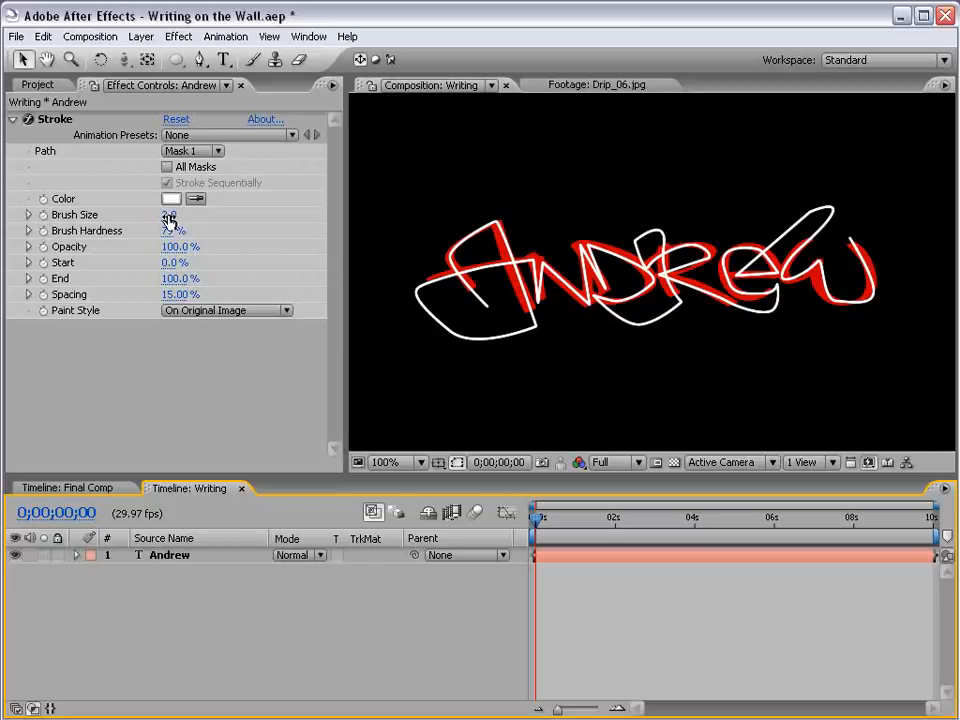
{"action": "left_click_drag", "start_coordinate": [169, 218], "coordinate": [253, 212]}
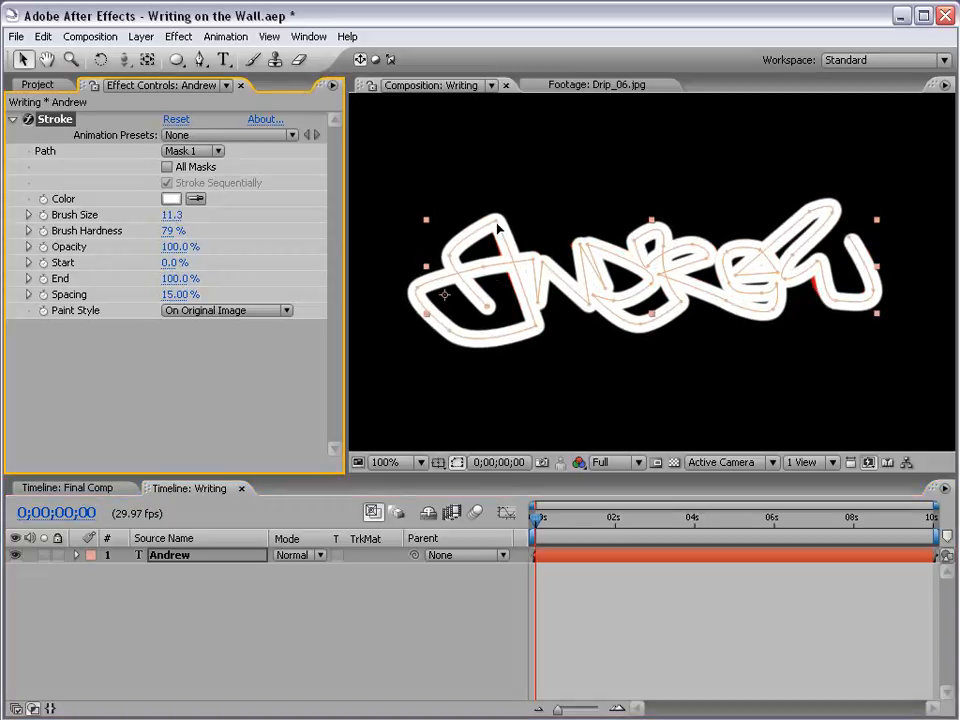
- Set the stroke's brush size to 10.0 and its paint style to Reveal Original Image
{"action": "left_click_drag", "start_coordinate": [176, 215], "coordinate": [170, 217]}
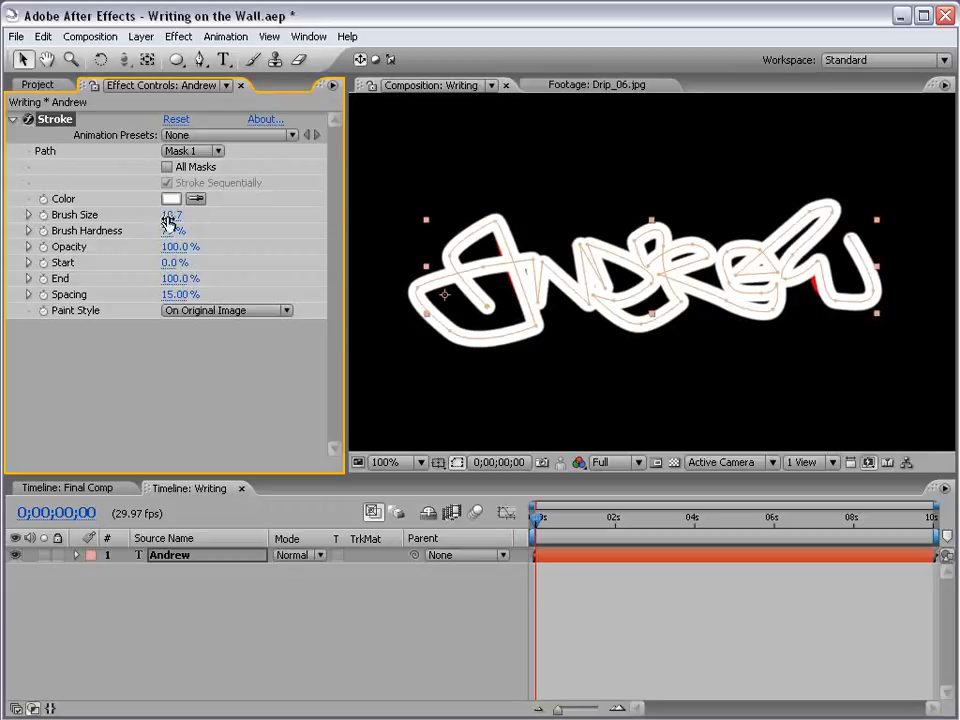
{"action": "left_click", "coordinate": [816, 264]}
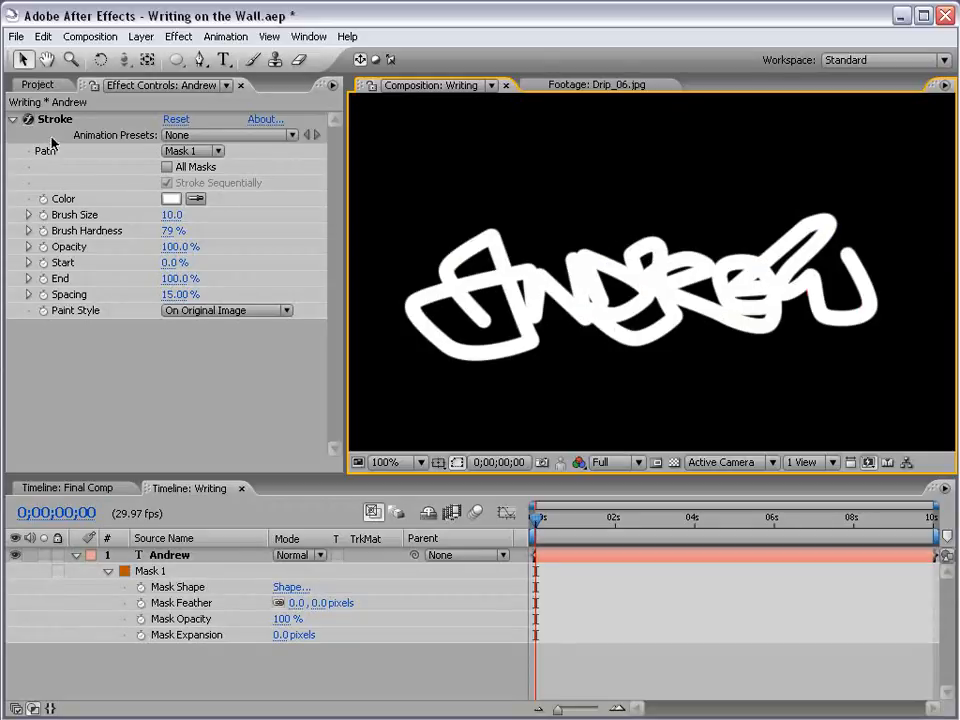
{"action": "left_click", "coordinate": [210, 311]}
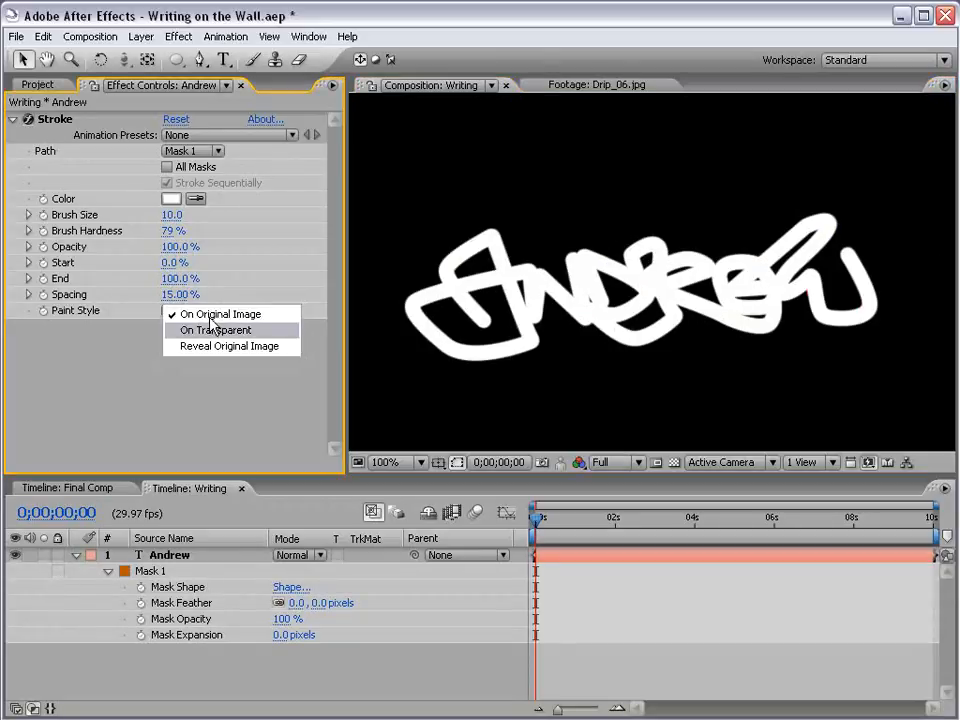
{"action": "left_click", "coordinate": [259, 348]}
{"action": "left_click", "coordinate": [604, 443]}
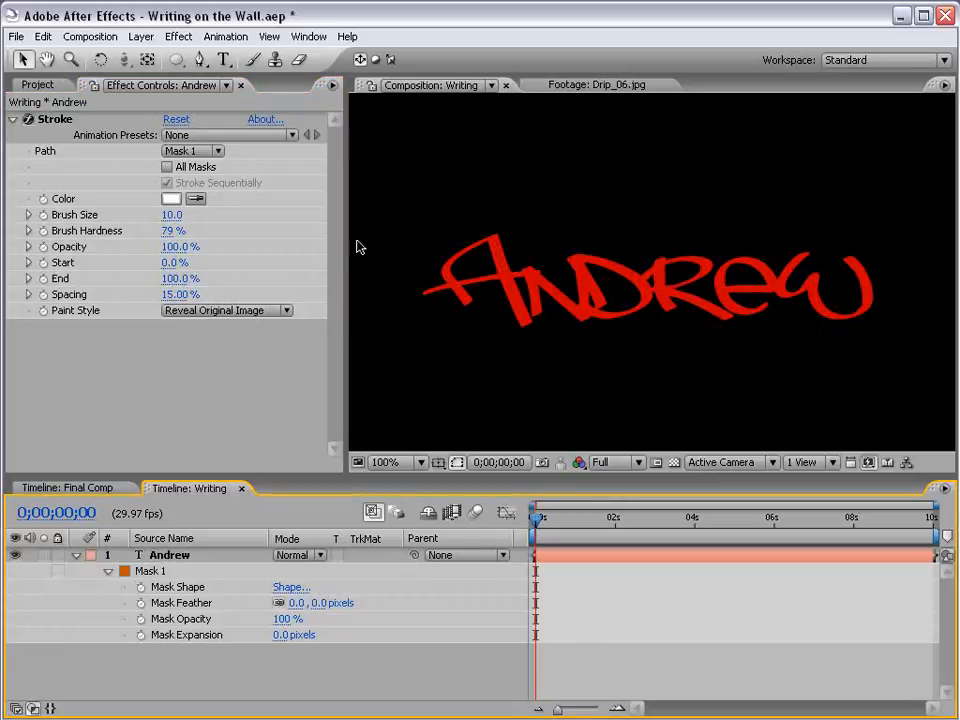
- Test the write-on by lowering the stroke's End value to 8% and raising it to 67%
{"action": "left_click_drag", "start_coordinate": [170, 283], "coordinate": [86, 278]}
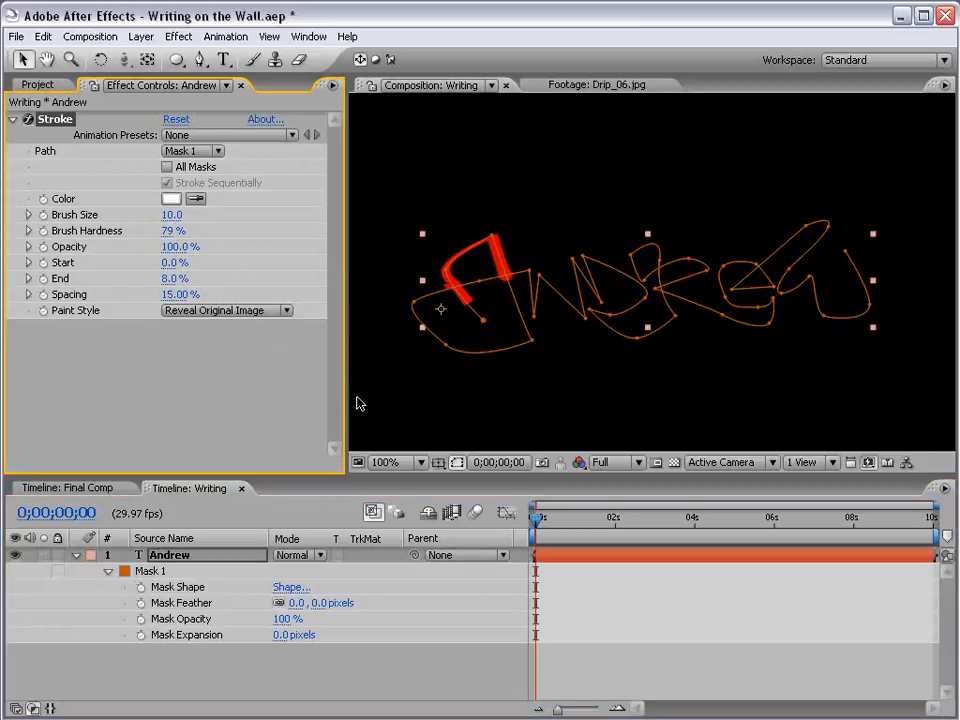
{"action": "left_click_drag", "start_coordinate": [171, 293], "coordinate": [237, 283]}
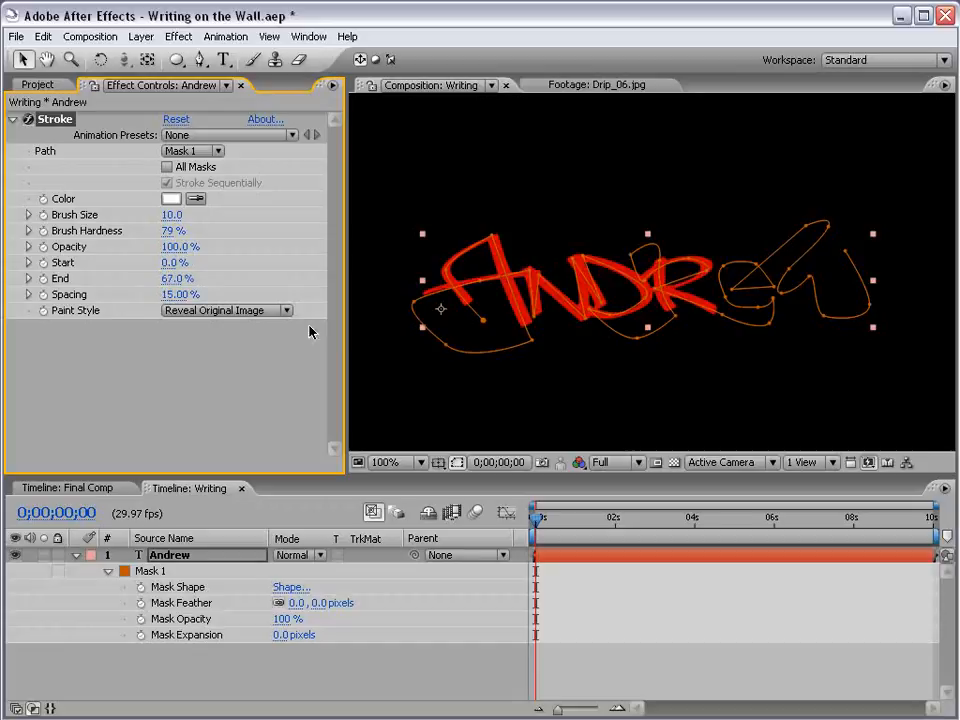
- Hide the mask outline and keyframe the stroke's End from 0% at 0;00;00;00 to 100% at 0;00;02;00
{"action": "left_click", "coordinate": [456, 463]}
{"action": "left_click_drag", "start_coordinate": [575, 522], "coordinate": [530, 522]}
{"action": "left_click_drag", "start_coordinate": [175, 279], "coordinate": [95, 282]}
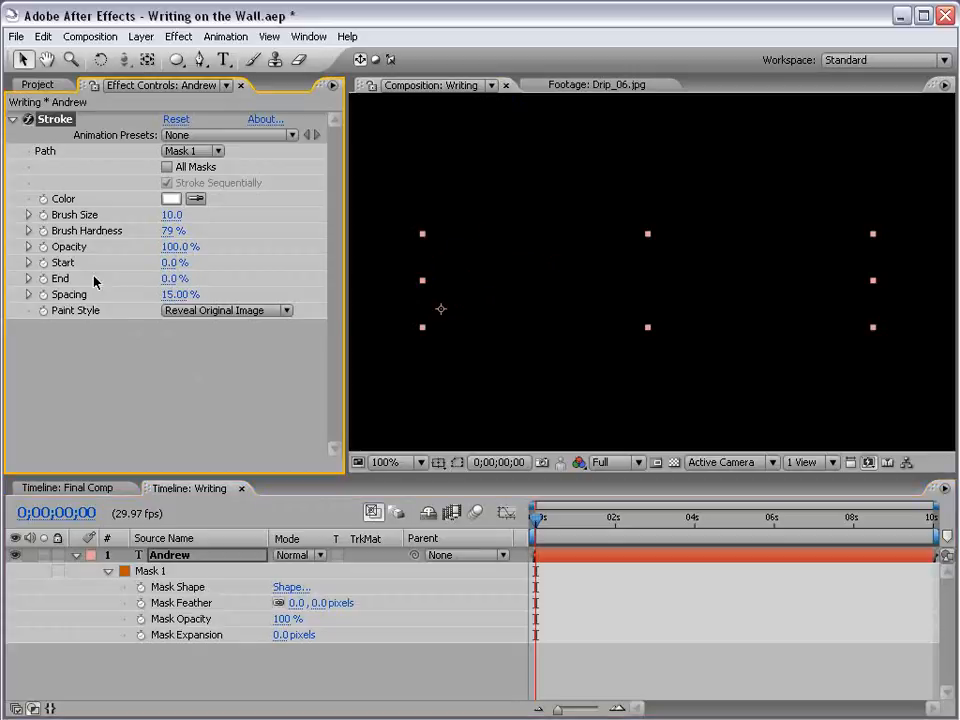
{"action": "left_click", "coordinate": [43, 278]}
{"action": "left_click_drag", "start_coordinate": [575, 519], "coordinate": [615, 525]}
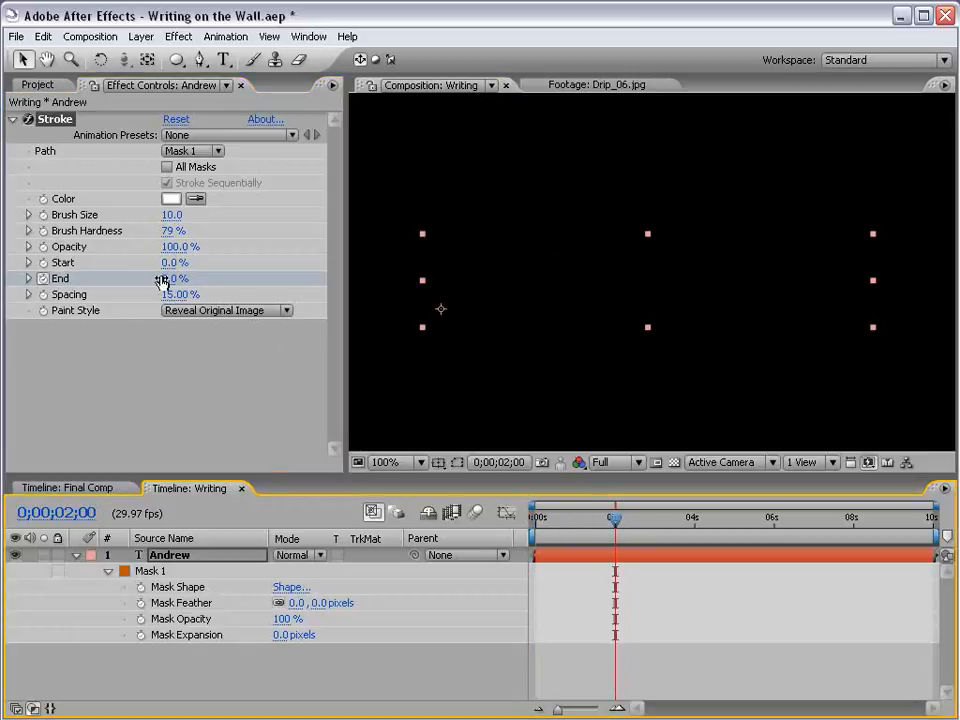
{"action": "left_click_drag", "start_coordinate": [163, 279], "coordinate": [300, 272]}
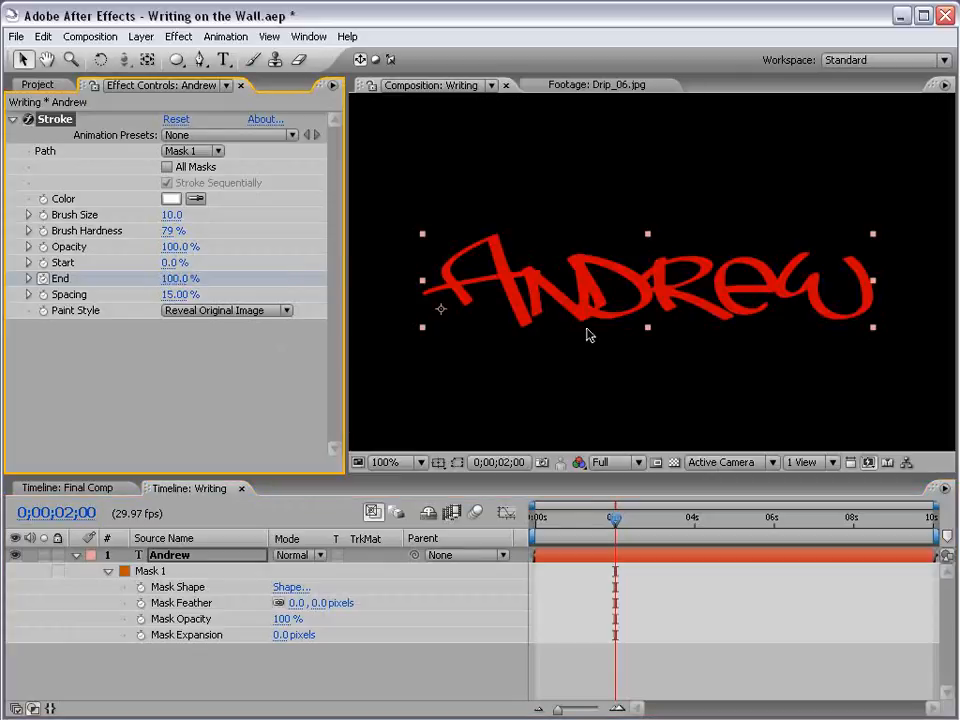
- Preview the write-on animation from the beginning of the Writing composition
{"action": "left_click_drag", "start_coordinate": [604, 527], "coordinate": [536, 524]}
{"action": "key", "text": "KP_0"}
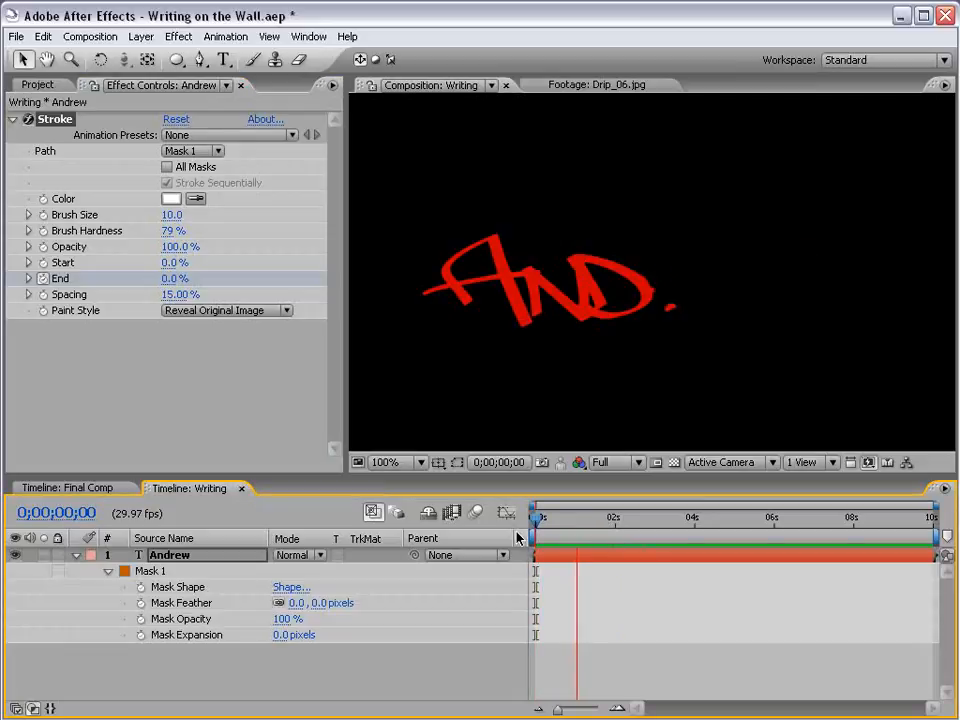
{"action": "left_click", "coordinate": [519, 539]}
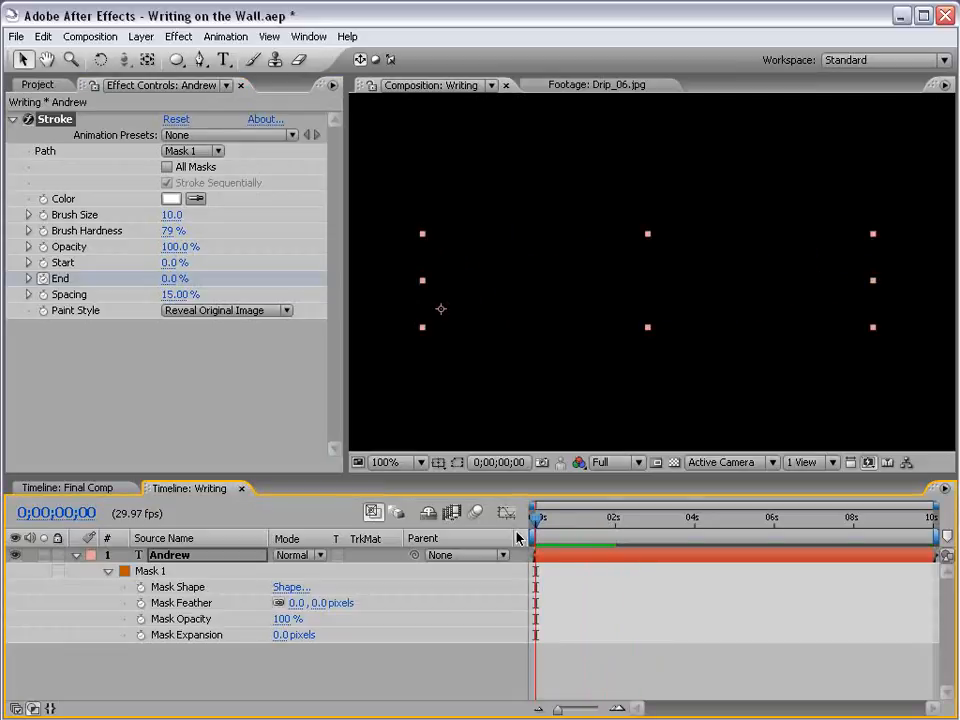
{"action": "mouse_move", "coordinate": [565, 518]}
{"action": "left_mouse_down"}
{"action": "mouse_move", "coordinate": [591, 521]}
{"action": "mouse_move", "coordinate": [537, 517]}
{"action": "left_mouse_up"}
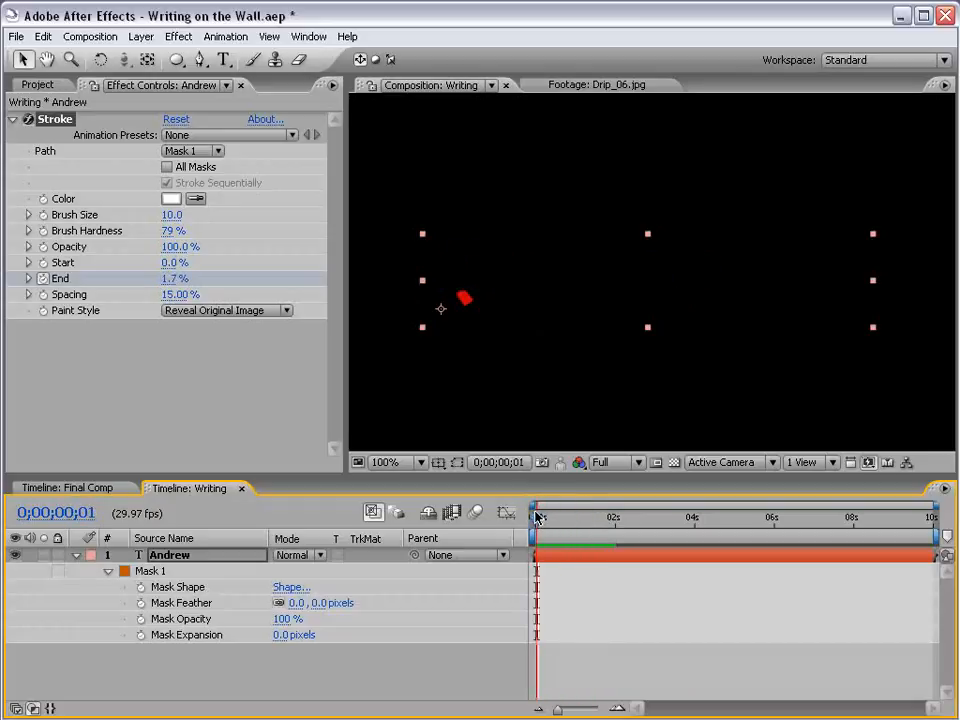
{"action": "key", "text": "KP_0"}
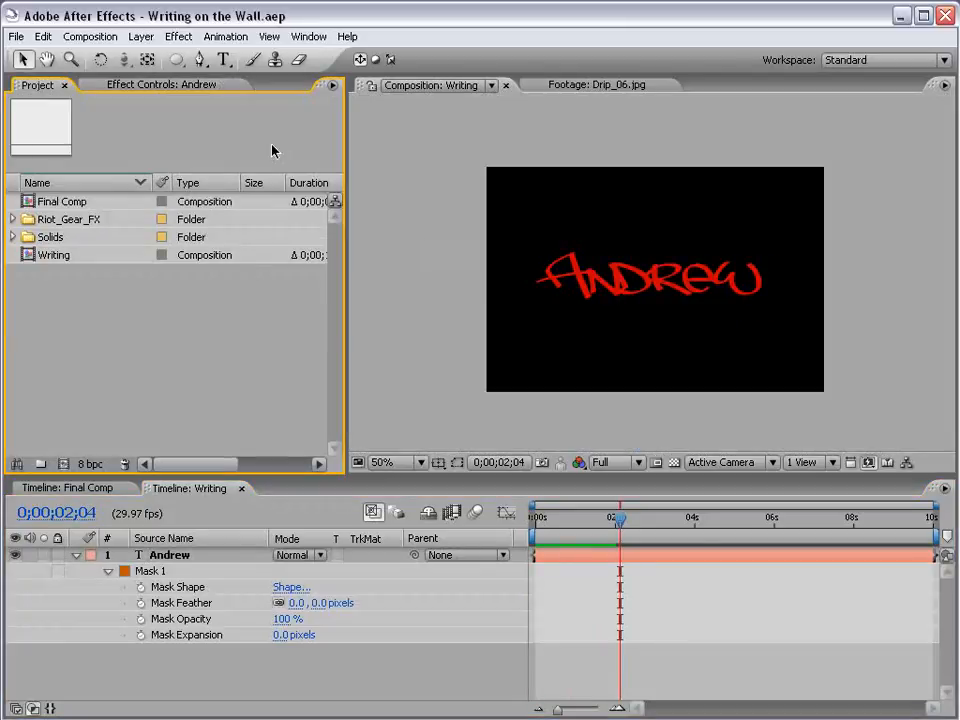
- Create a new 720 x 480 NTSC DV composition named Render Comp
{"action": "left_click", "coordinate": [90, 36]}
{"action": "left_click", "coordinate": [107, 55]}
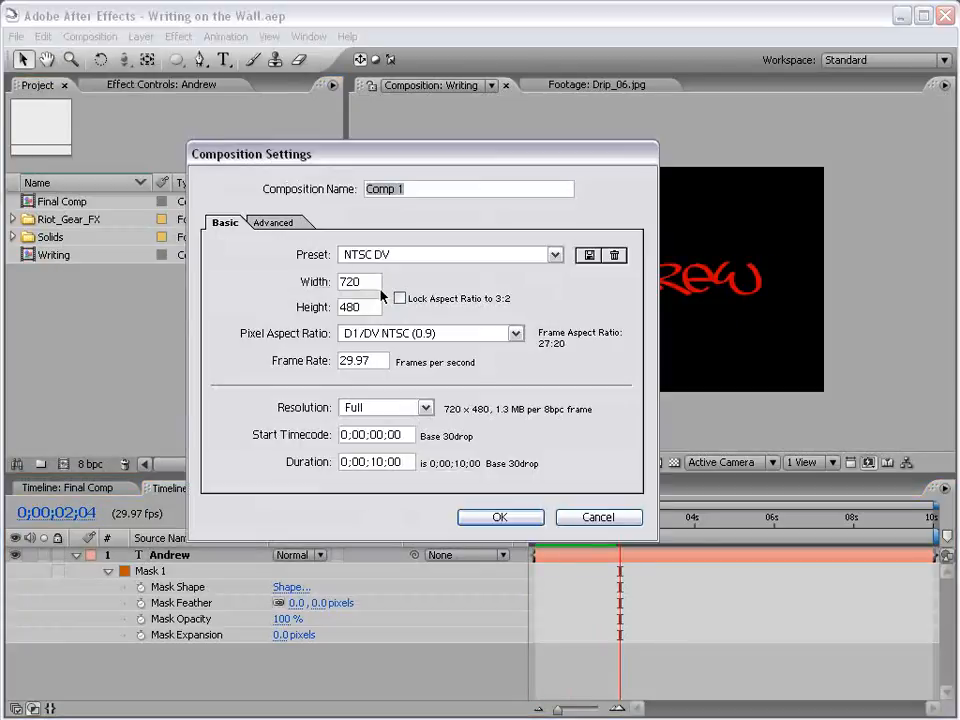
{"action": "type", "text": "Render Comp"}
{"action": "key", "text": "Return"}
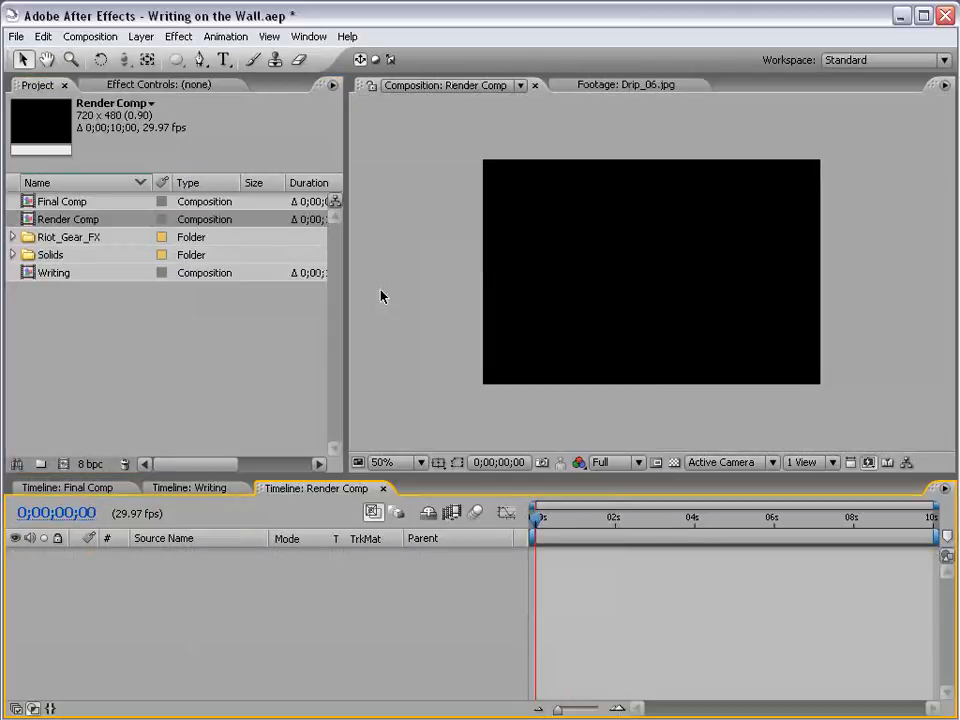
- Add Grunge_gray_04.jpg from the low-resolution grayscale Grungy_Textures to Render Comp
{"action": "left_click", "coordinate": [12, 238]}
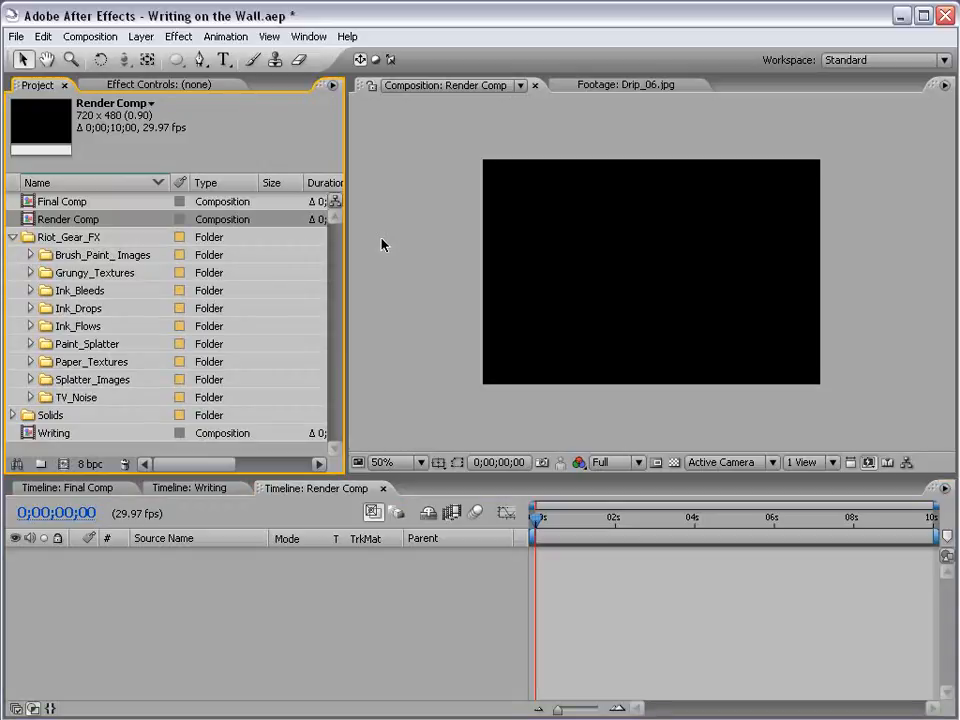
{"action": "left_click", "coordinate": [31, 273]}
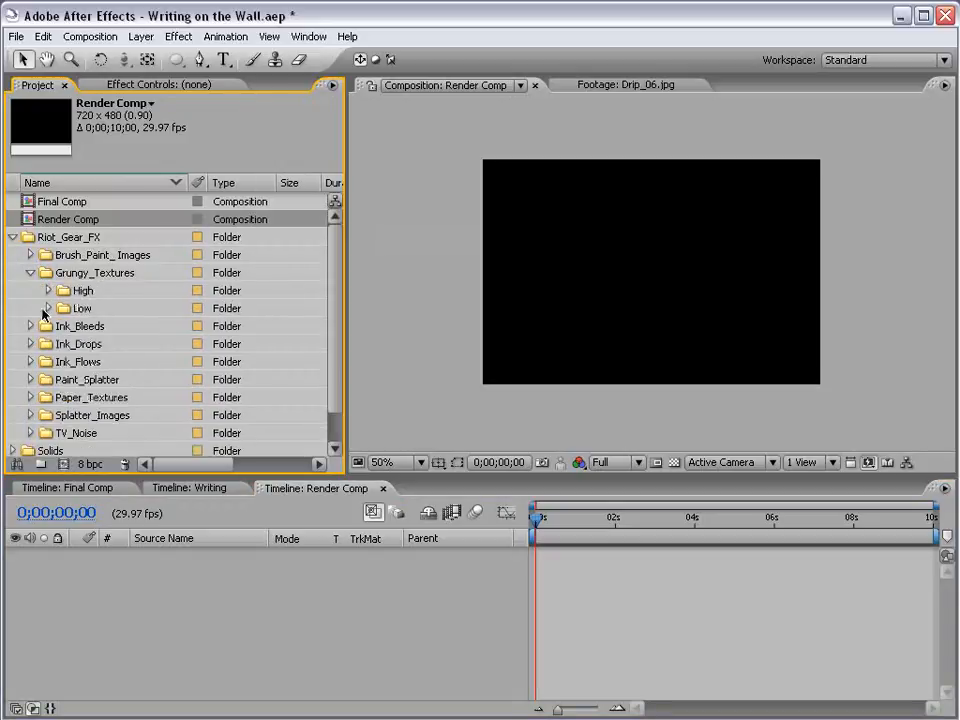
{"action": "left_click", "coordinate": [48, 309]}
{"action": "left_click", "coordinate": [66, 344]}
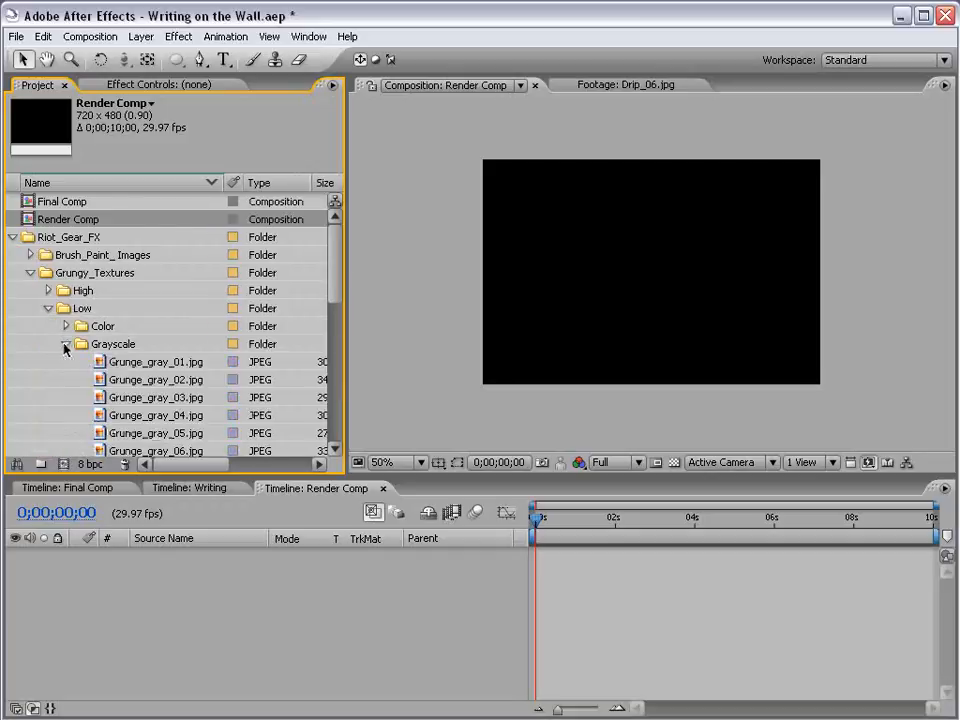
{"action": "left_click", "coordinate": [189, 273]}
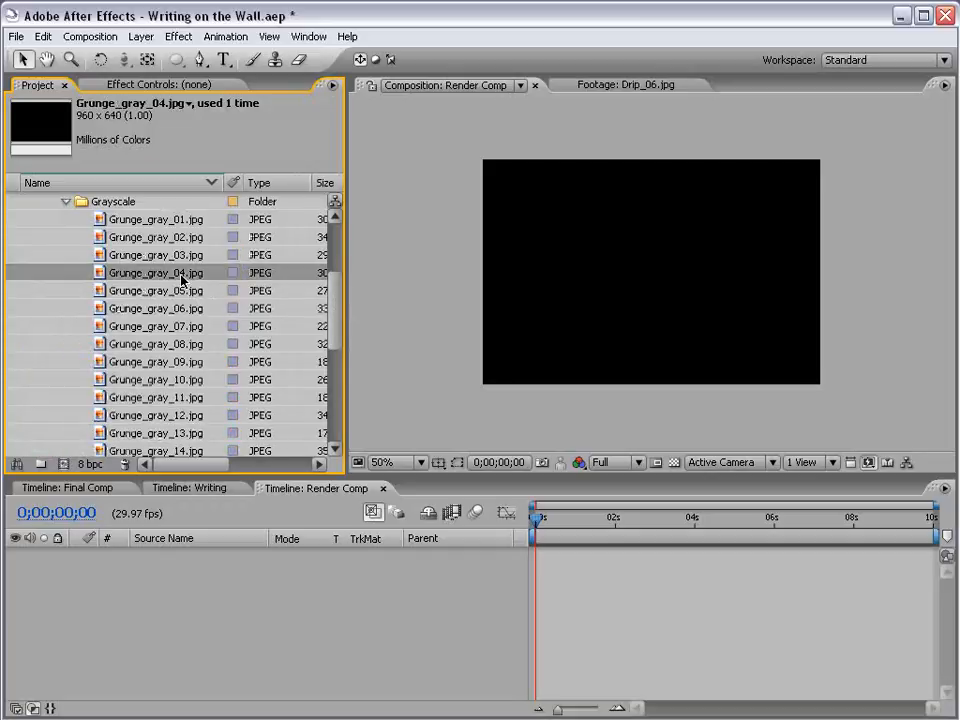
{"action": "left_click_drag", "start_coordinate": [189, 273], "coordinate": [671, 281]}
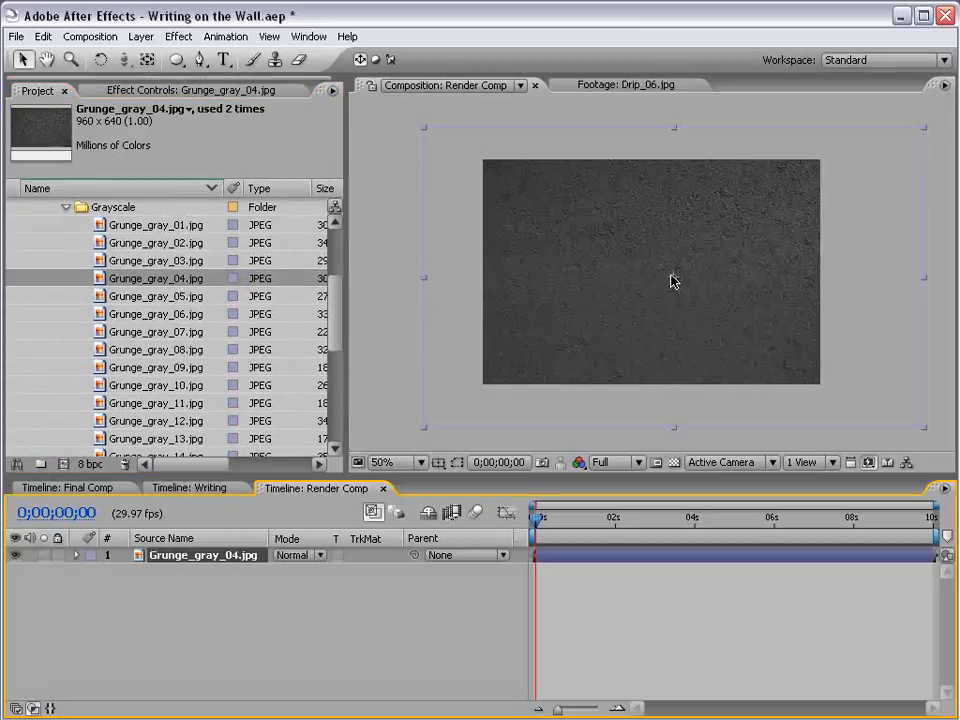
{"action": "scroll", "coordinate": [622, 290], "scroll_direction": "up", "scroll_amount": 1}
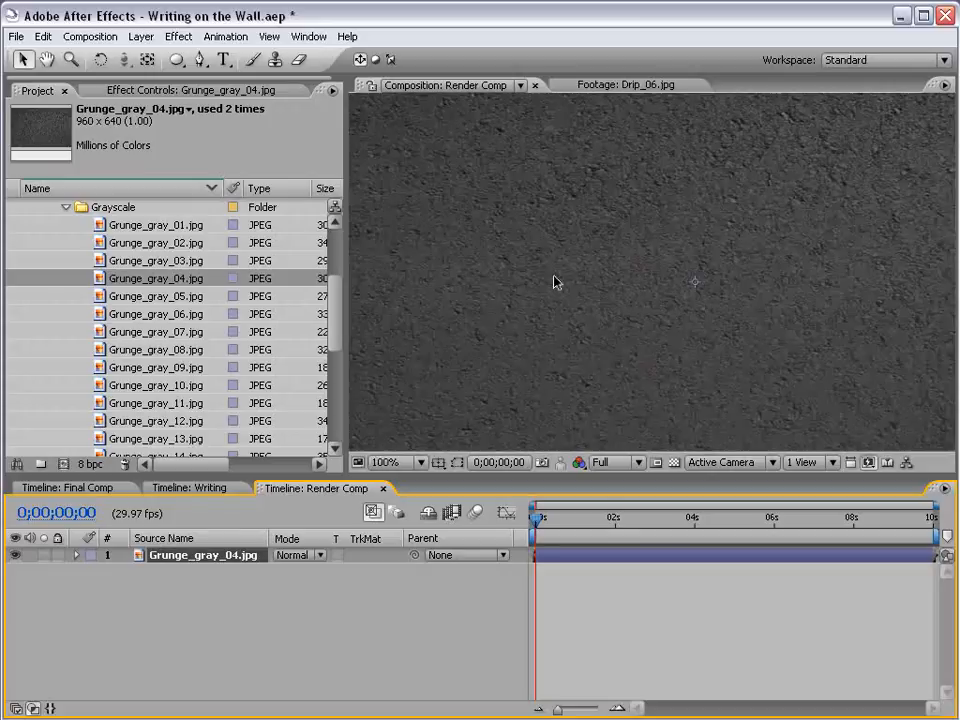
- Add Grunge_gray_09.jpg to Render Comp above the Grunge_gray_04 layer as the wall
{"action": "left_click", "coordinate": [150, 368]}
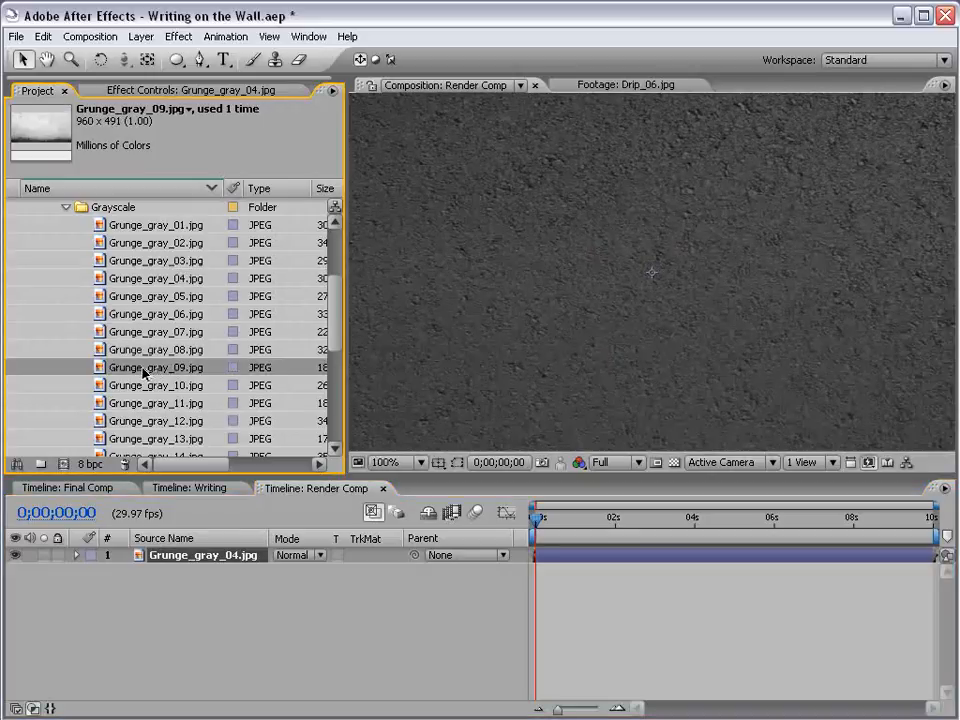
{"action": "left_click_drag", "start_coordinate": [143, 372], "coordinate": [651, 287]}
{"action": "scroll", "coordinate": [594, 300], "scroll_direction": "down", "scroll_amount": 1}
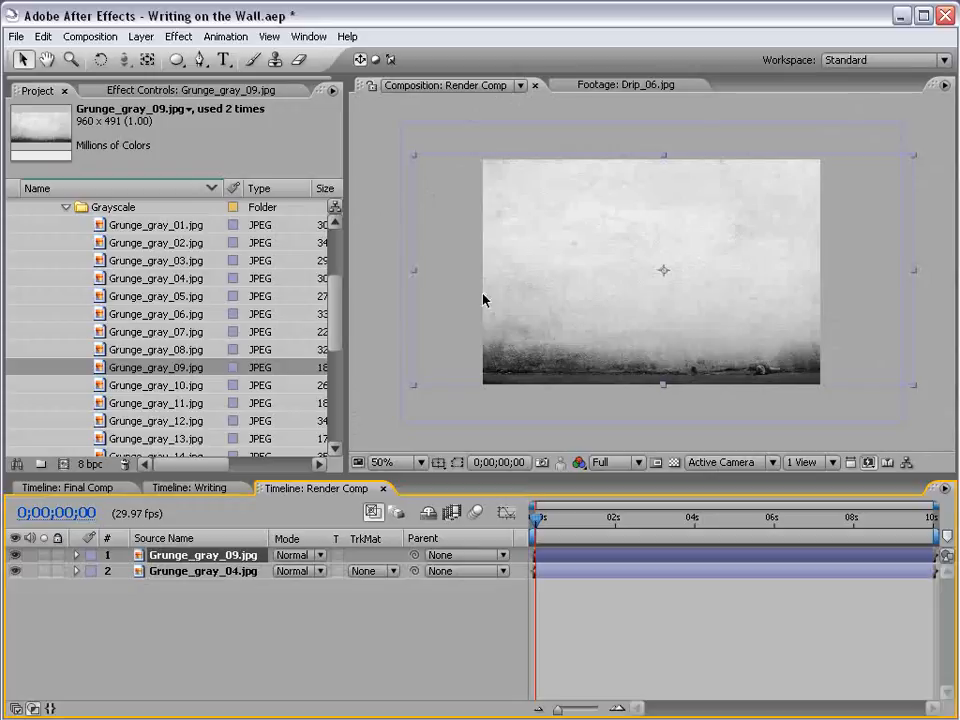
- Turn the Grunge_gray_09 and Grunge_gray_04 layers into 3D layers
{"action": "key", "text": "F2"}
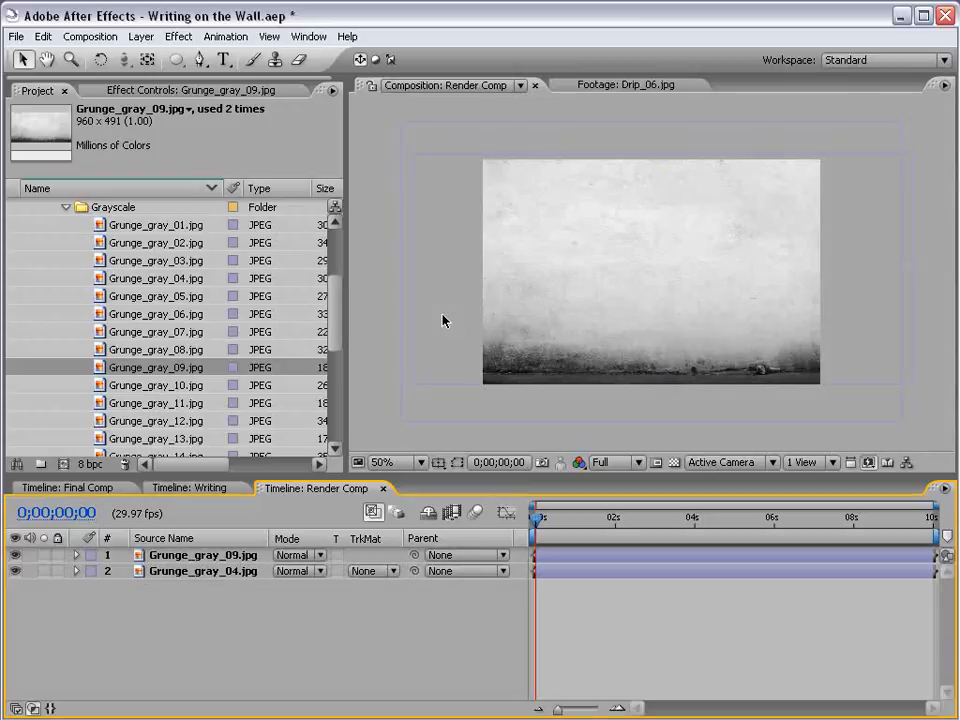
{"action": "key", "text": "F4"}
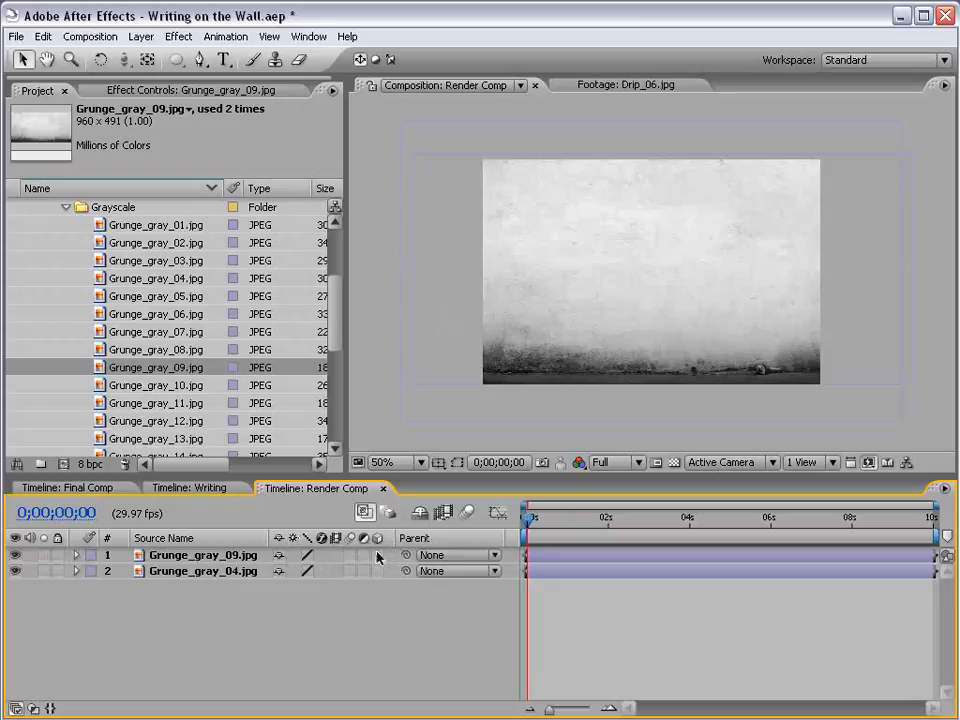
{"action": "left_click", "coordinate": [377, 555]}
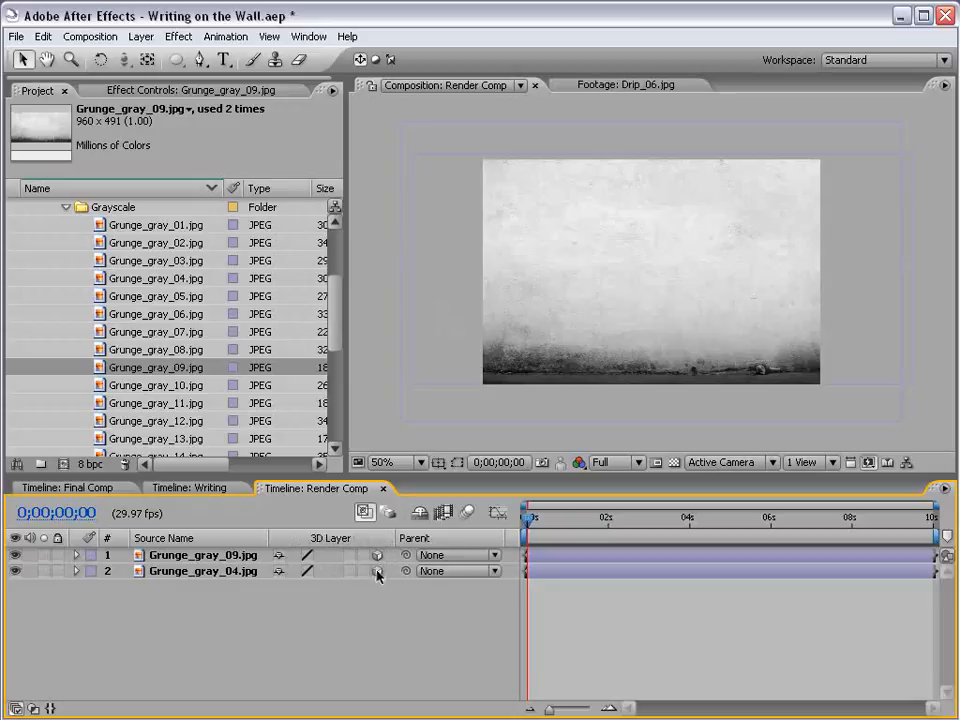
{"action": "left_click", "coordinate": [228, 556]}
{"action": "left_click", "coordinate": [228, 572]}
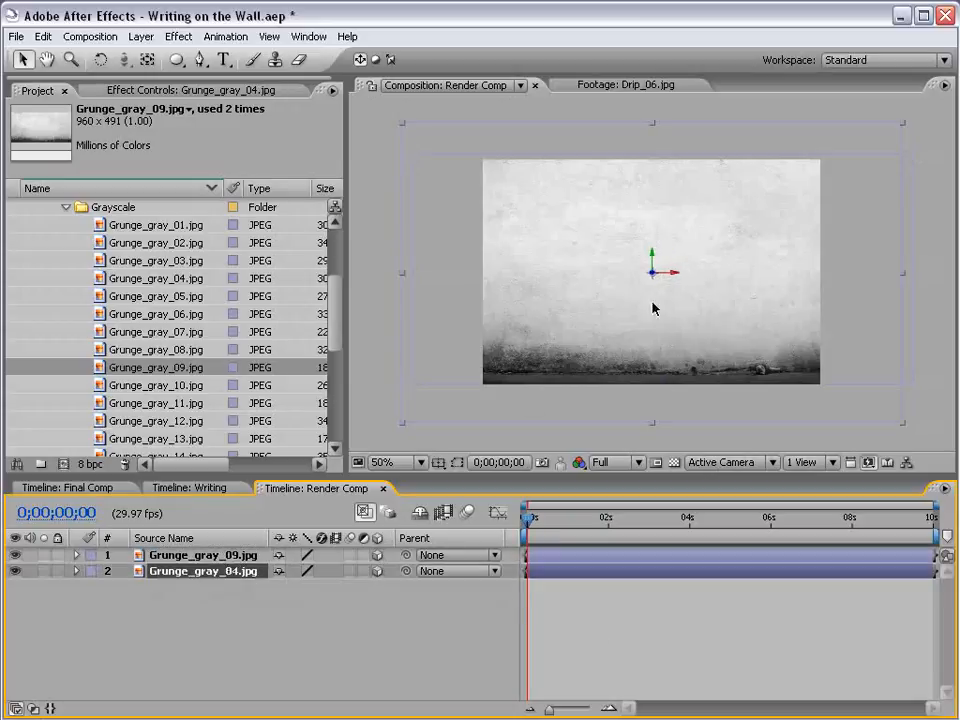
- With the wall layer hidden, rotate Grunge_gray_04 flat about its X axis and lower it to form the floor
{"action": "key", "text": "w"}
{"action": "left_click", "coordinate": [15, 555]}
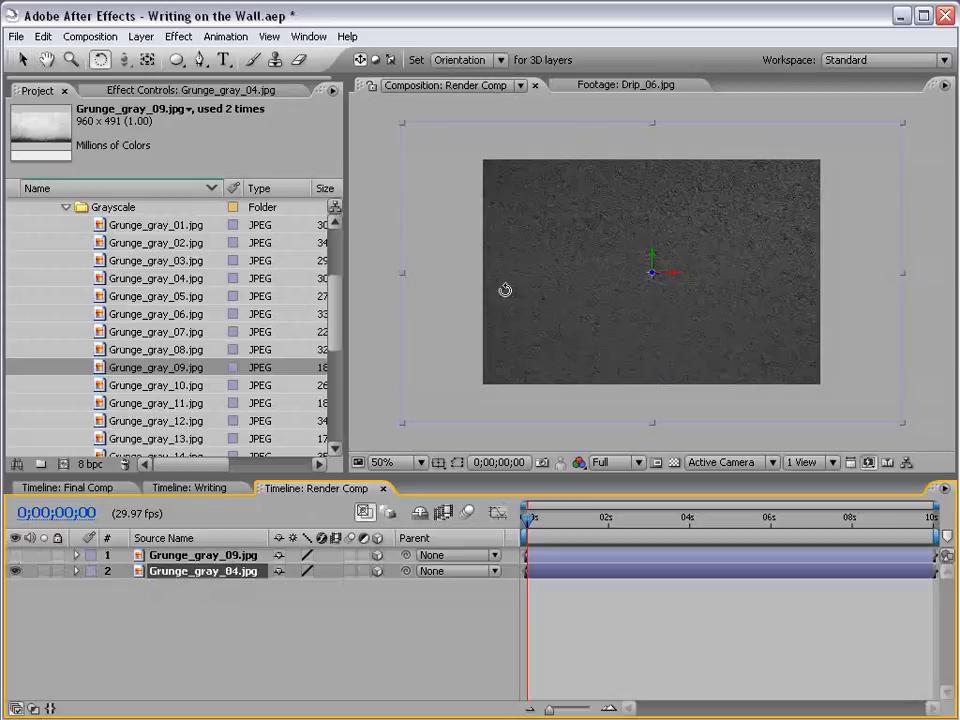
{"action": "left_click_drag", "start_coordinate": [666, 265], "coordinate": [666, 232]}
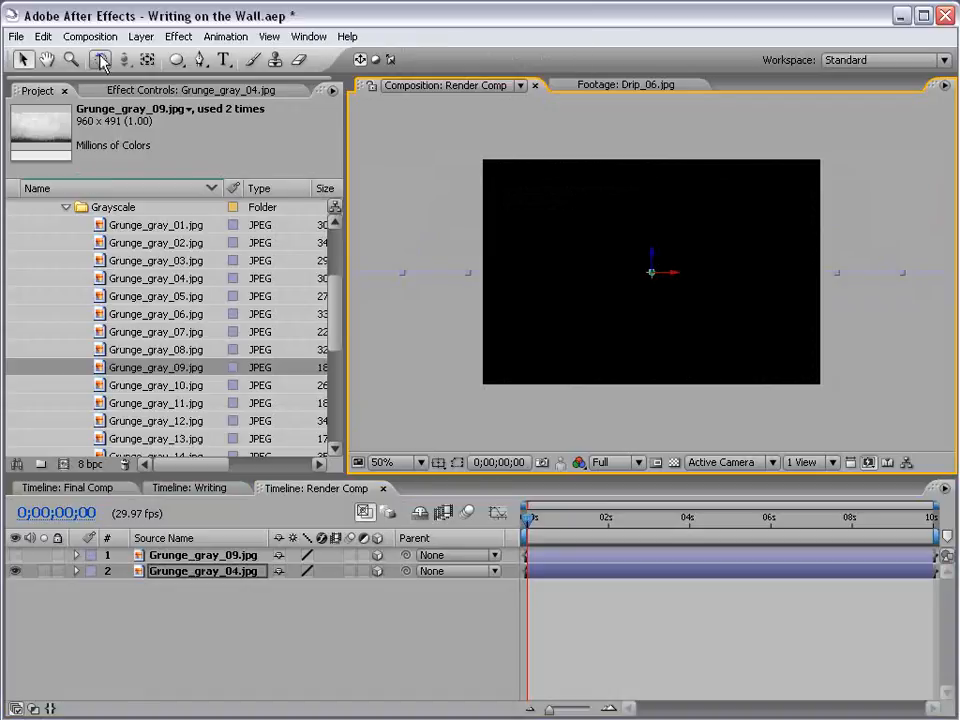
{"action": "key", "text": "v"}
{"action": "left_click_drag", "start_coordinate": [653, 266], "coordinate": [652, 341]}
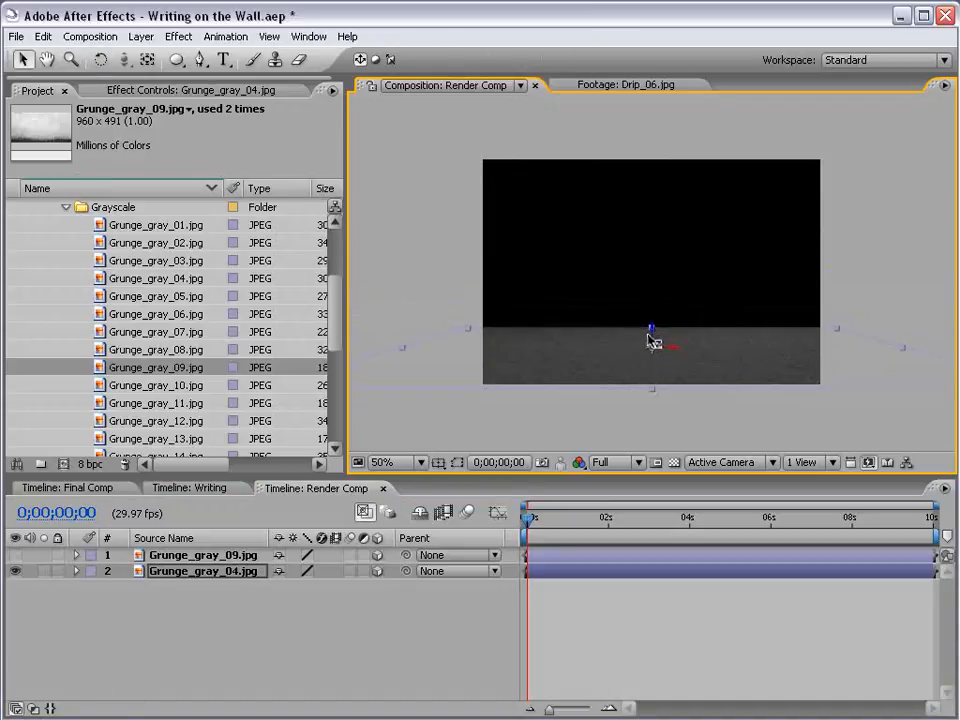
- Show the Grunge_gray_09 wall again, raise it so its base meets the floor, and inspect the seam
{"action": "left_click", "coordinate": [230, 556]}
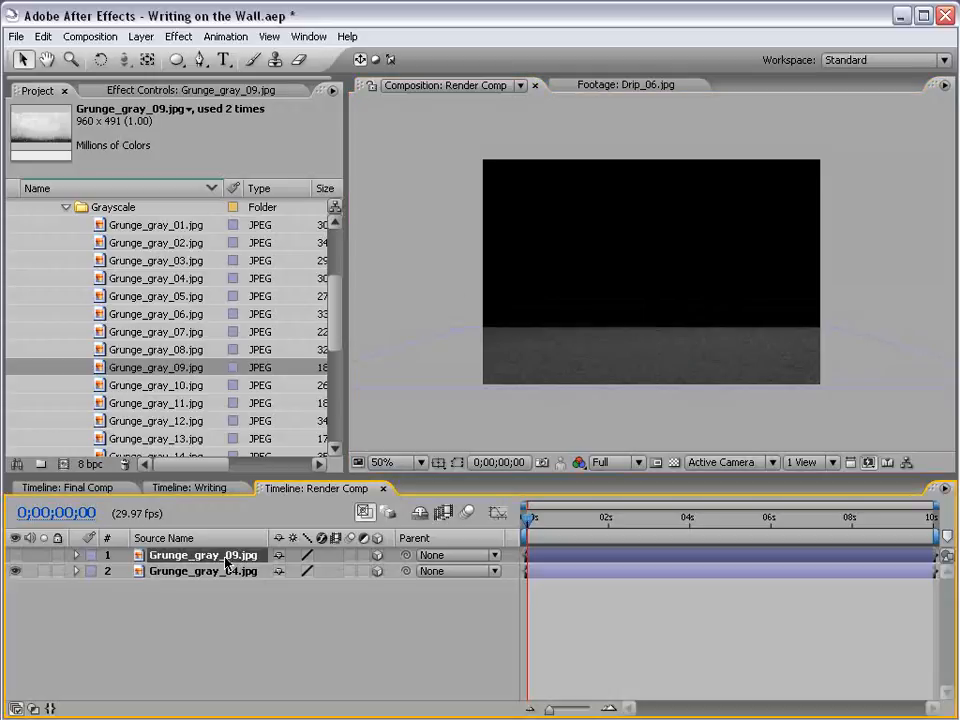
{"action": "left_click", "coordinate": [15, 556]}
{"action": "mouse_move", "coordinate": [665, 262]}
{"action": "left_mouse_down"}
{"action": "mouse_move", "coordinate": [668, 214]}
{"action": "mouse_move", "coordinate": [665, 237]}
{"action": "left_mouse_up"}
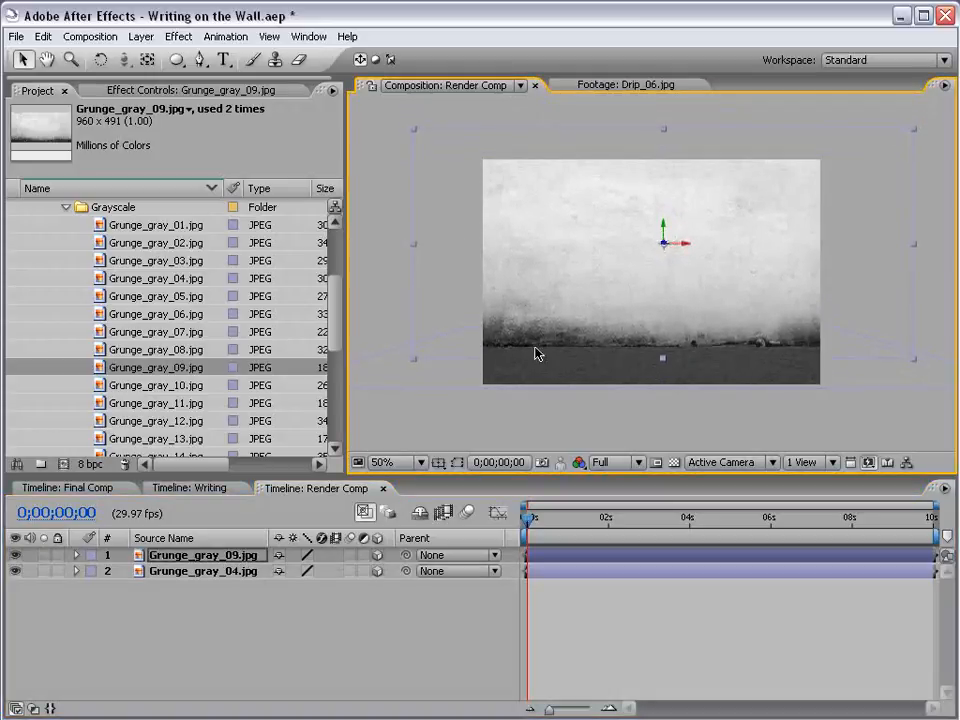
{"action": "scroll", "coordinate": [611, 377], "scroll_direction": "up", "scroll_amount": 1}
{"action": "left_click_drag", "start_coordinate": [606, 373], "coordinate": [656, 267]}
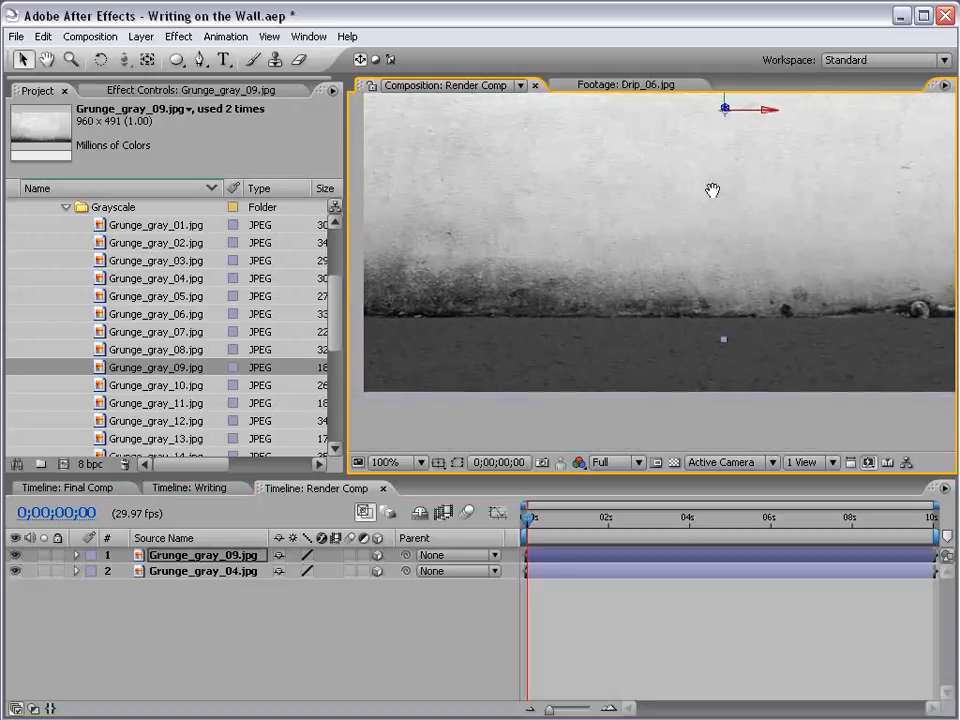
{"action": "scroll", "coordinate": [711, 189], "scroll_direction": "up", "scroll_amount": 2}
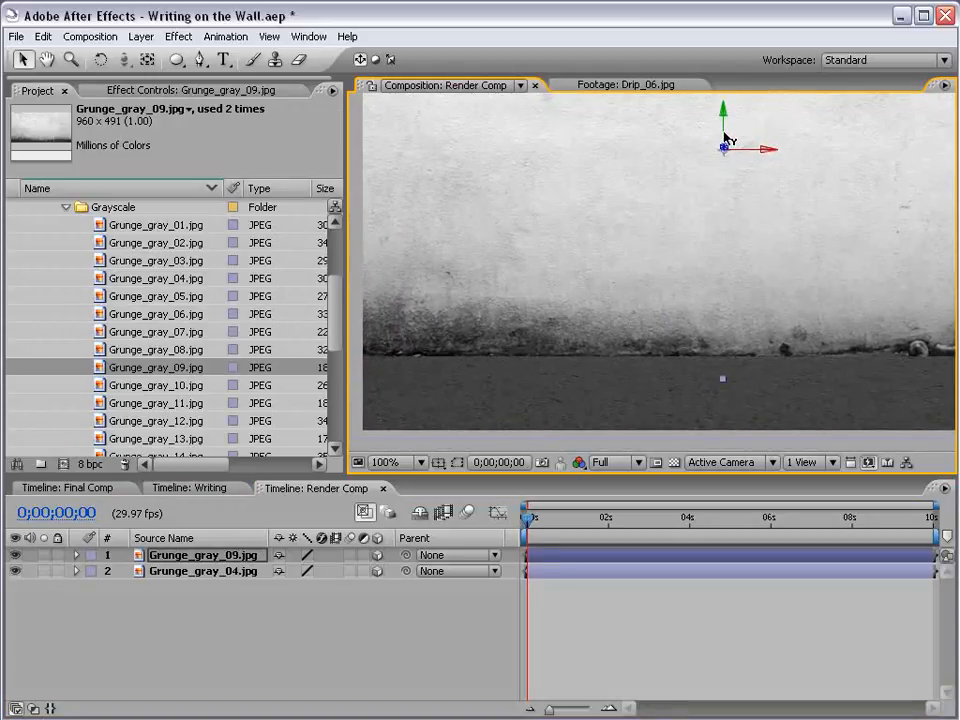
{"action": "scroll", "coordinate": [694, 232], "scroll_direction": "down", "scroll_amount": 1}
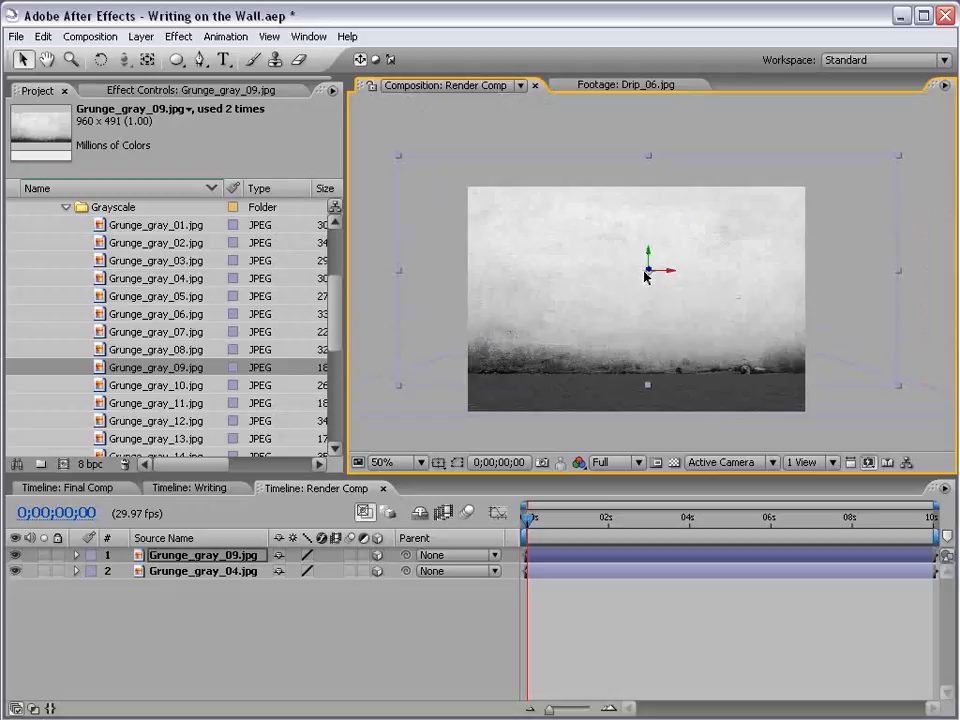
- Push the Grunge_gray_09 wall layer back along its Z axis to deepen the scene, keeping its base on the floor
{"action": "left_click_drag", "start_coordinate": [639, 272], "coordinate": [617, 393]}
{"action": "left_click", "coordinate": [756, 679]}
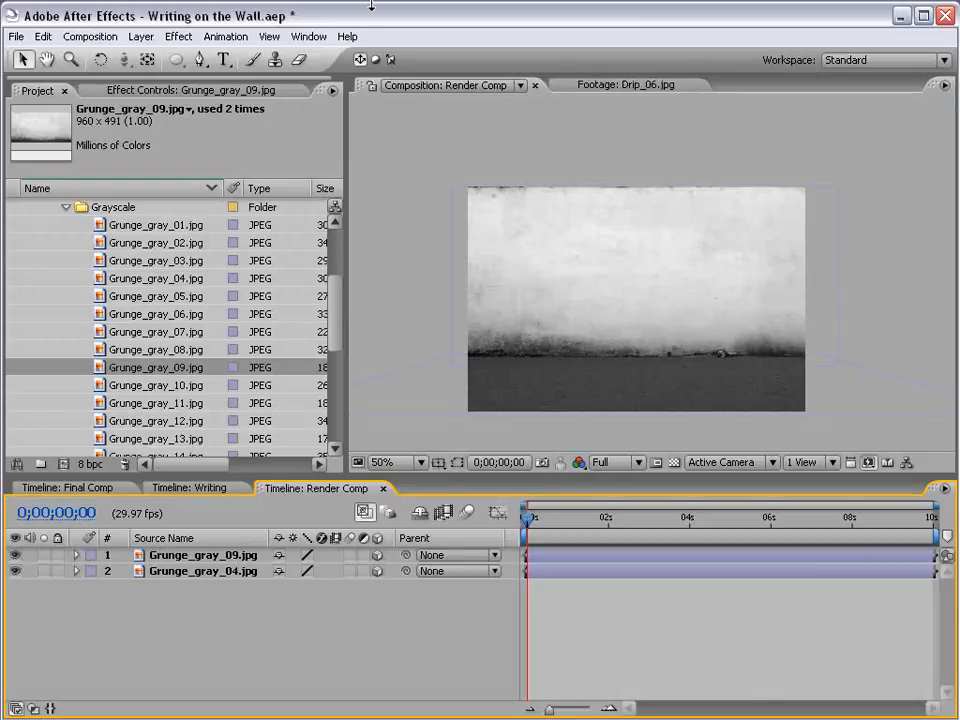
- Add a new camera to Render Comp using the 35mm preset
{"action": "left_click", "coordinate": [141, 36]}
{"action": "mouse_move", "coordinate": [261, 58]}
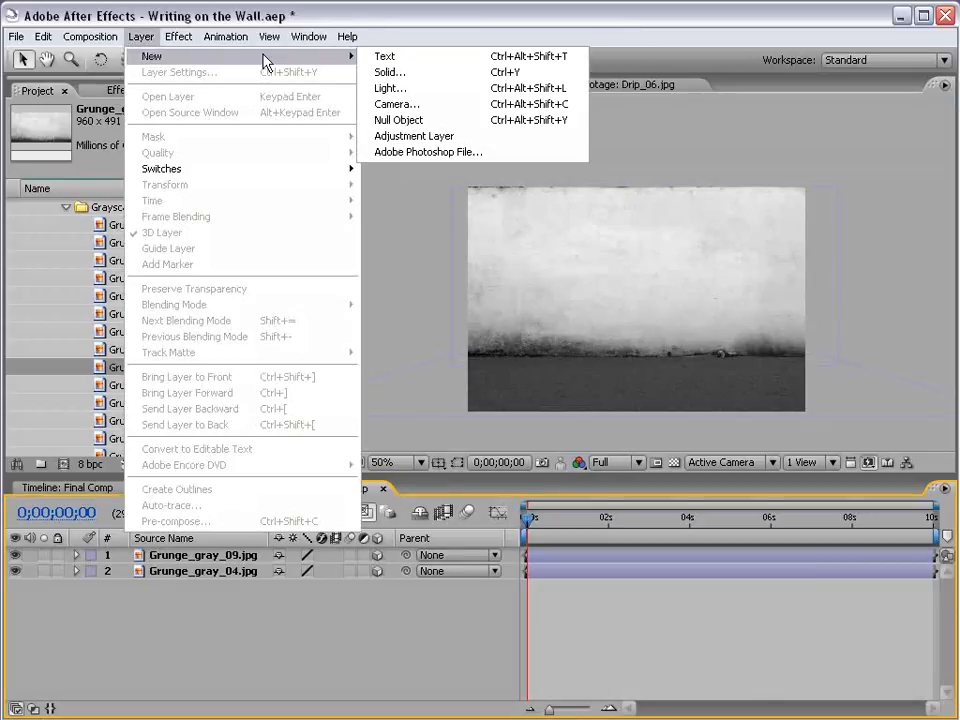
{"action": "left_click", "coordinate": [390, 104]}
{"action": "left_click", "coordinate": [509, 180]}
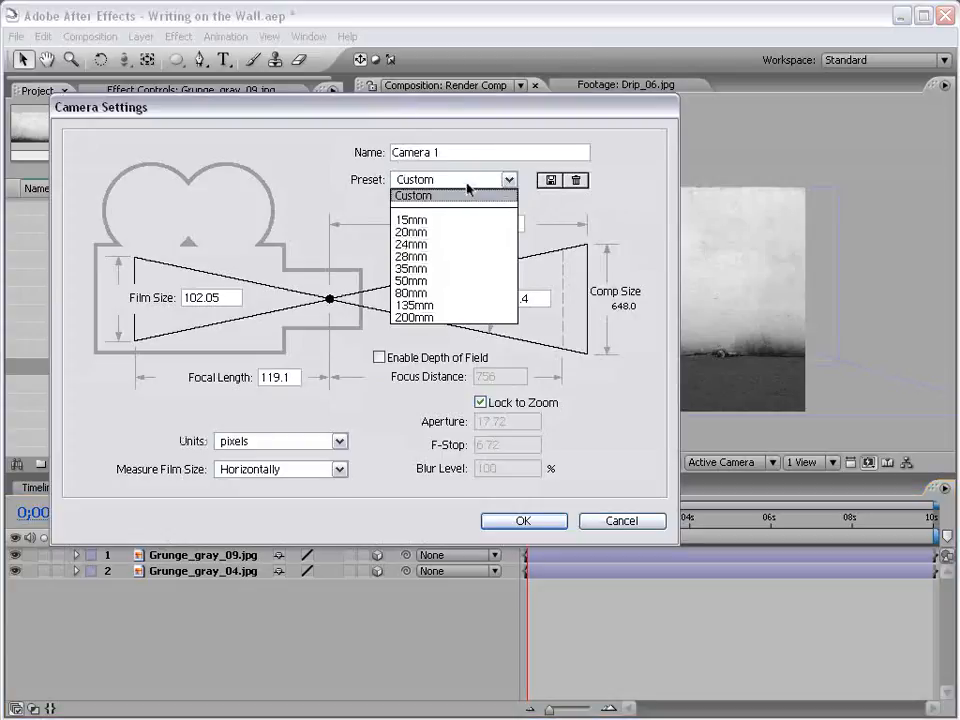
{"action": "left_click", "coordinate": [433, 269]}
{"action": "left_click", "coordinate": [550, 521]}
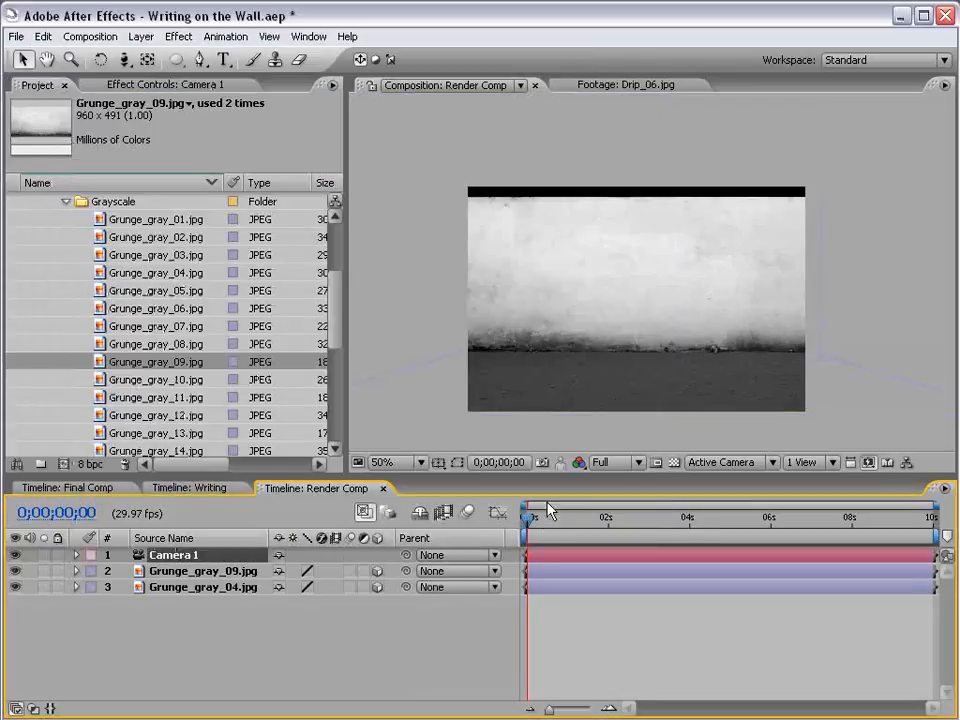
- Orbit and reposition the camera for a slightly angled view in which the wall and floor fill the frame
{"action": "left_click", "coordinate": [623, 306]}
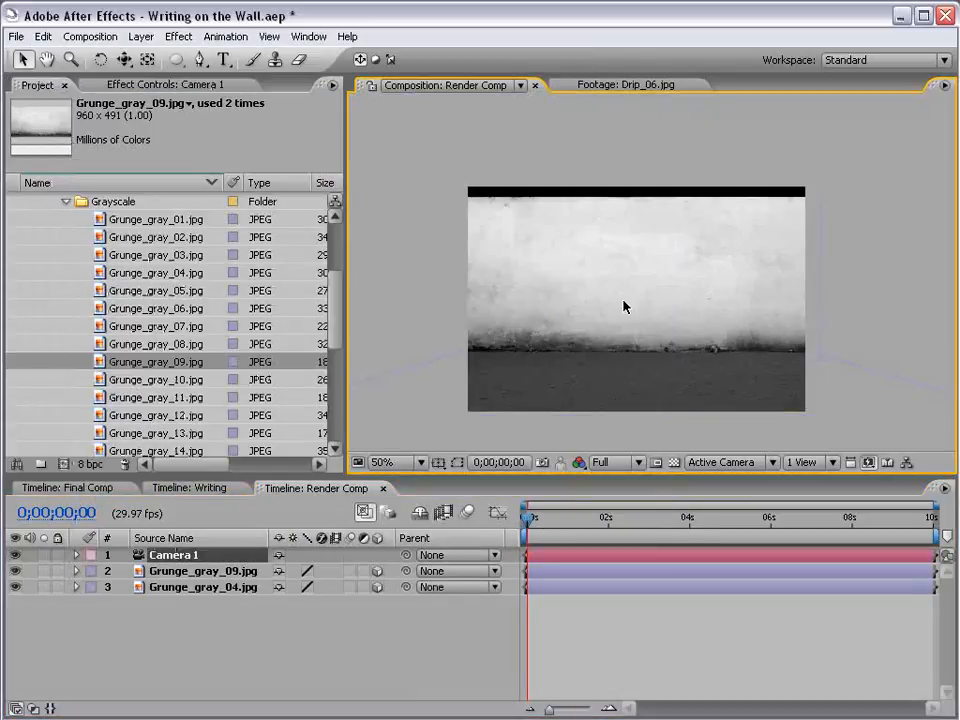
{"action": "left_click", "coordinate": [124, 60]}
{"action": "left_click_drag", "start_coordinate": [697, 349], "coordinate": [613, 328]}
{"action": "key", "text": "c"}
{"action": "key", "text": "c"}
{"action": "key", "text": "c"}
{"action": "key", "text": "c"}
{"action": "left_click", "coordinate": [681, 617]}
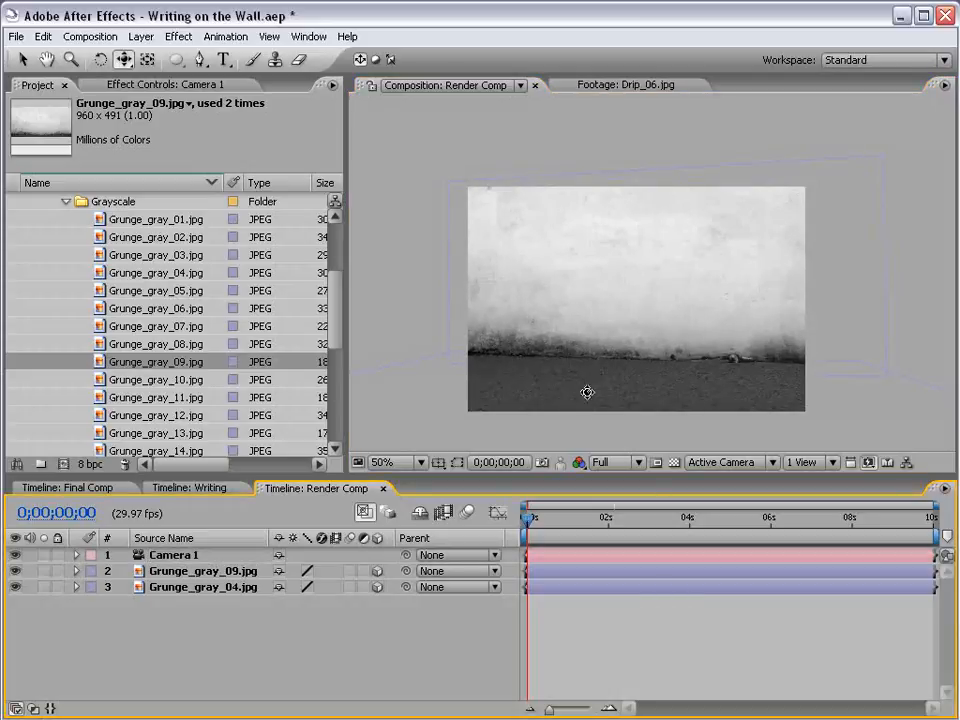
- Start a new Point light and give it a bright, pale cream colour
{"action": "left_click", "coordinate": [140, 37]}
{"action": "mouse_move", "coordinate": [182, 60]}
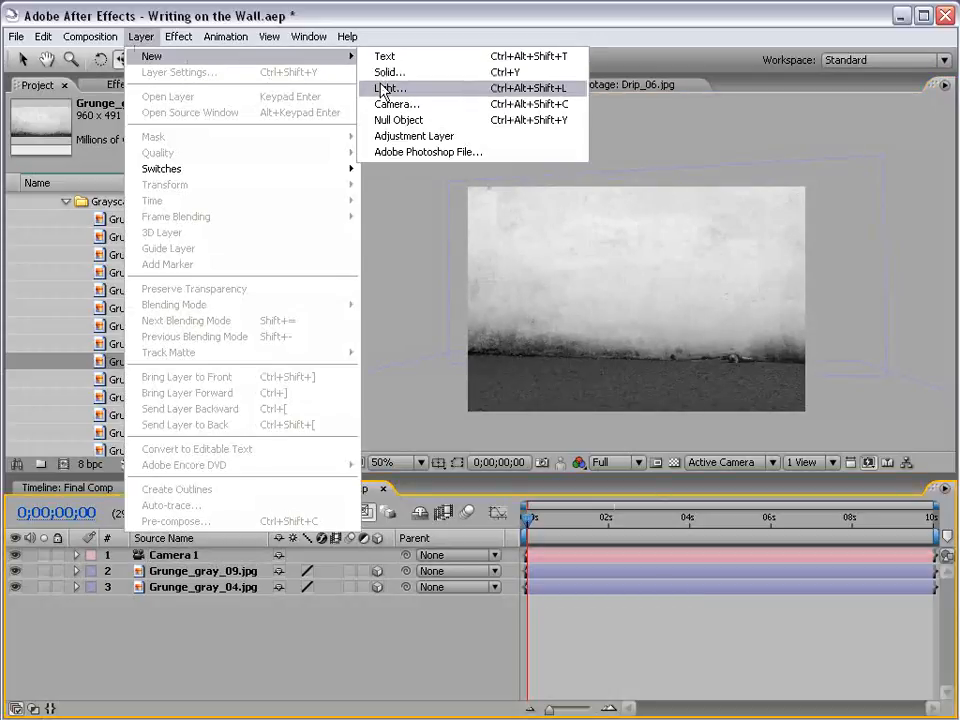
{"action": "left_click", "coordinate": [381, 86]}
{"action": "left_click", "coordinate": [525, 409]}
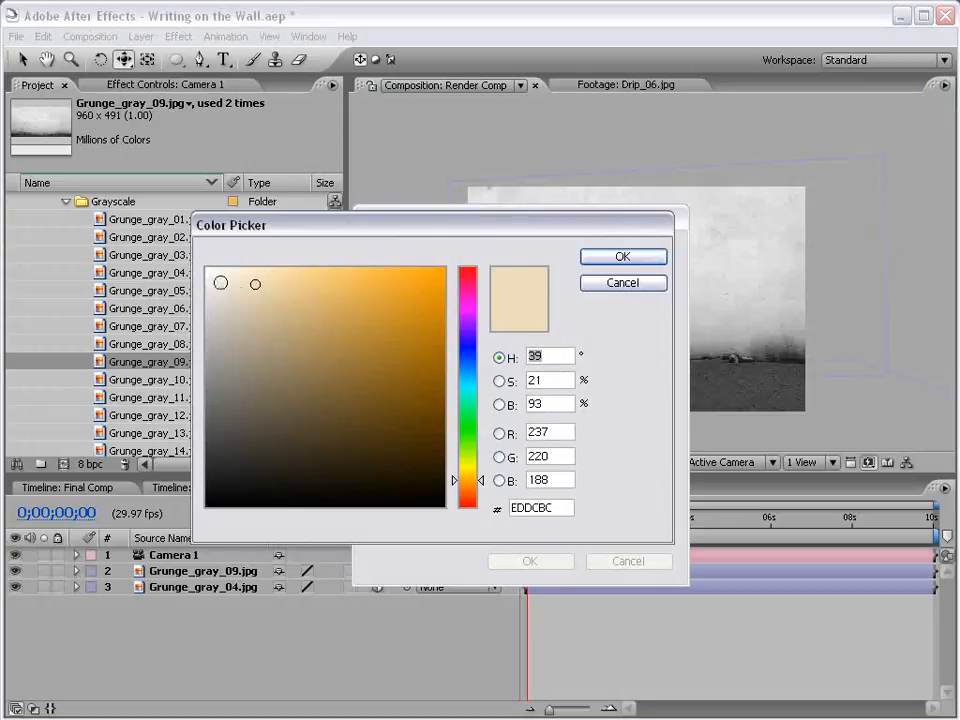
{"action": "left_click", "coordinate": [225, 263]}
{"action": "left_click_drag", "start_coordinate": [225, 263], "coordinate": [229, 265]}
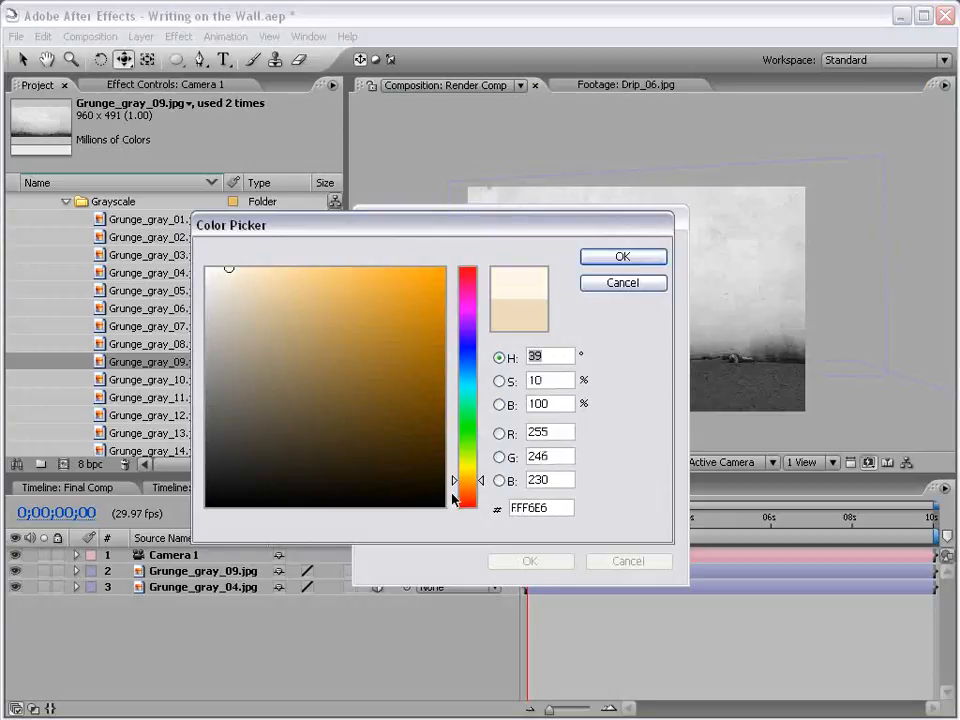
{"action": "left_click_drag", "start_coordinate": [453, 493], "coordinate": [470, 480]}
{"action": "left_click", "coordinate": [612, 258]}
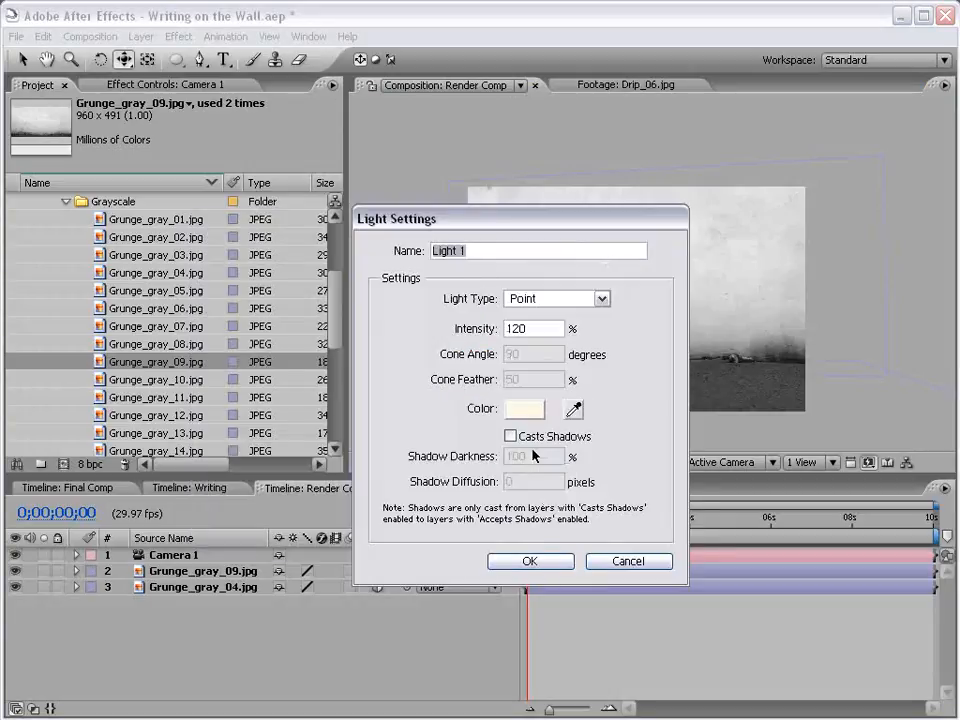
- Set the new light's intensity to 125% and create it
{"action": "left_click_drag", "start_coordinate": [530, 336], "coordinate": [461, 331]}
{"action": "type", "text": "12"}
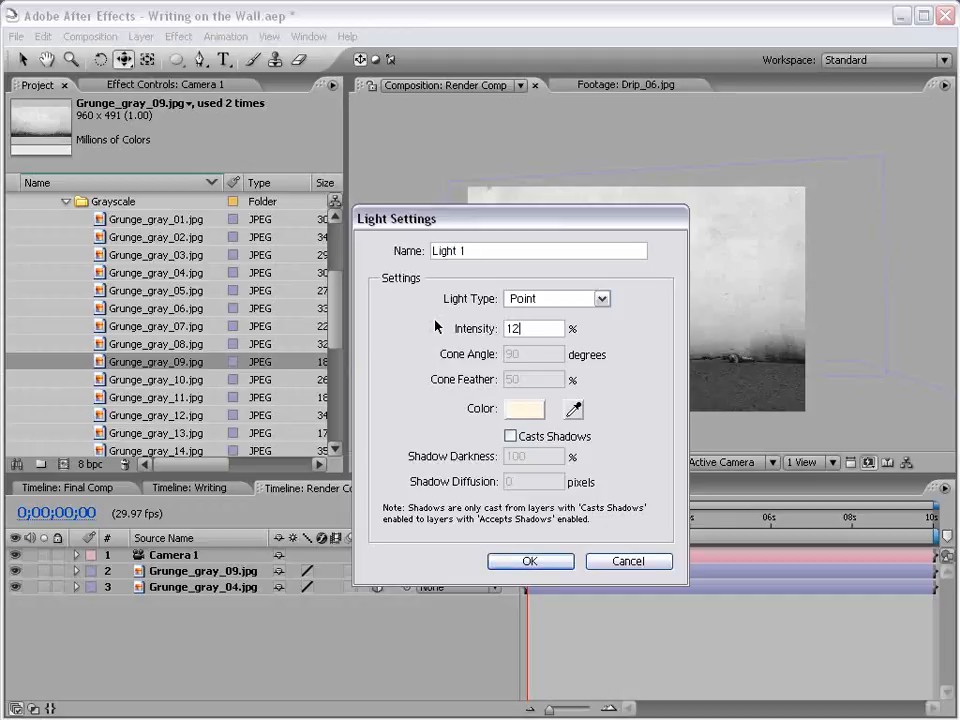
{"action": "left_click", "coordinate": [530, 563]}
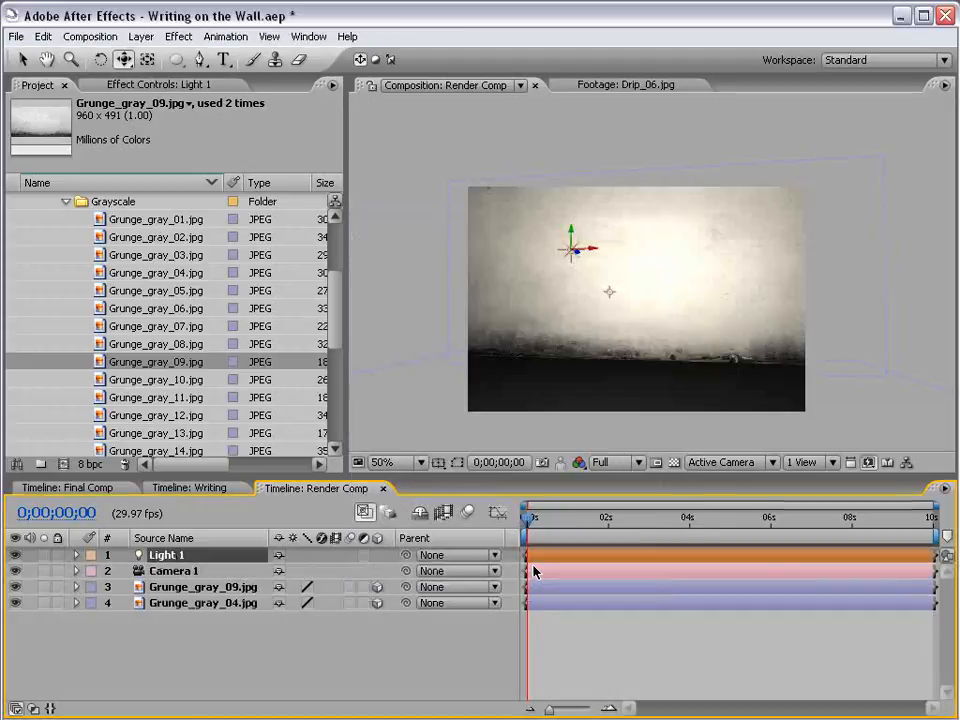
- Move the light up to the upper-left corner of the composition frame
{"action": "left_click", "coordinate": [639, 642]}
{"action": "key", "text": "v"}
{"action": "left_click", "coordinate": [566, 251]}
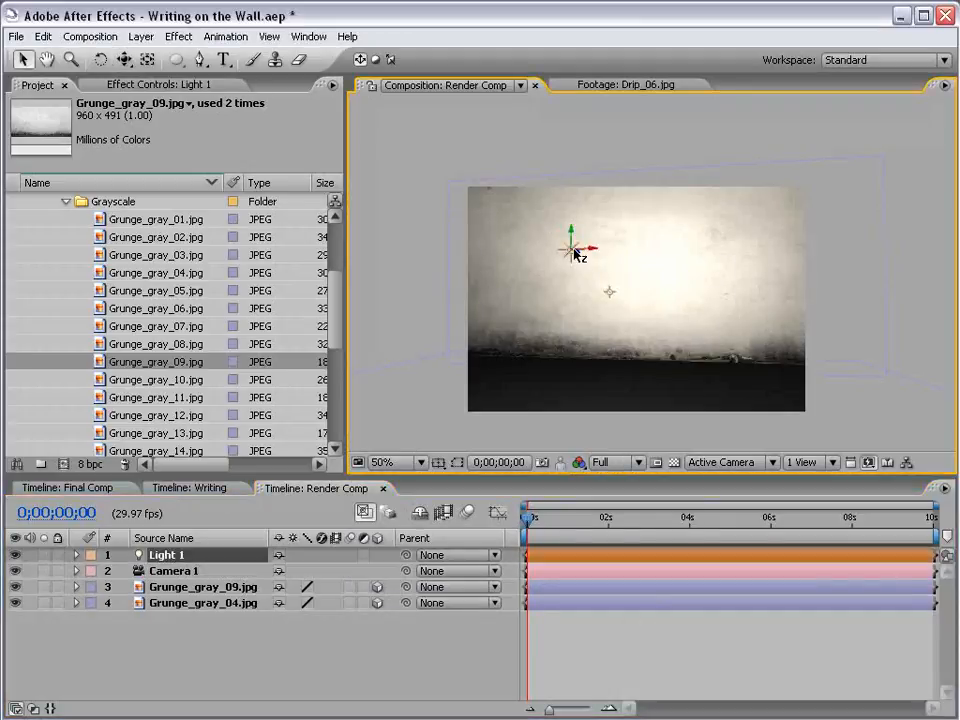
{"action": "left_click_drag", "start_coordinate": [580, 258], "coordinate": [470, 158]}
- Apply the Curves effect to the Grunge_gray_04 floor layer and raise the RGB curve's midtones to brighten the dark floor
{"action": "left_click", "coordinate": [217, 604]}
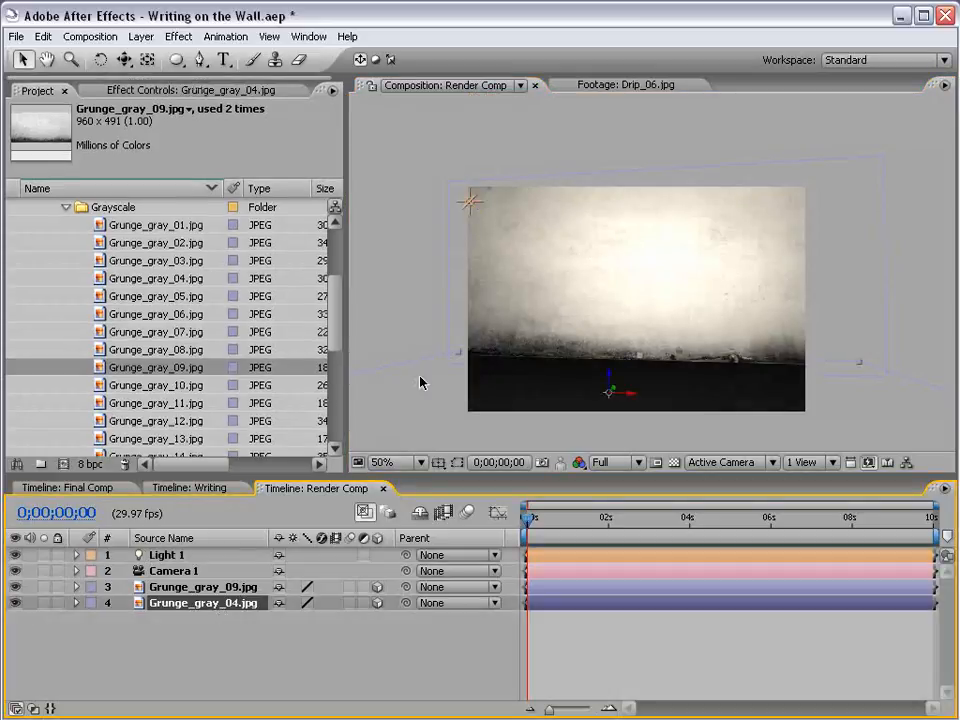
{"action": "key", "text": "period"}
{"action": "left_click_drag", "start_coordinate": [636, 408], "coordinate": [707, 339]}
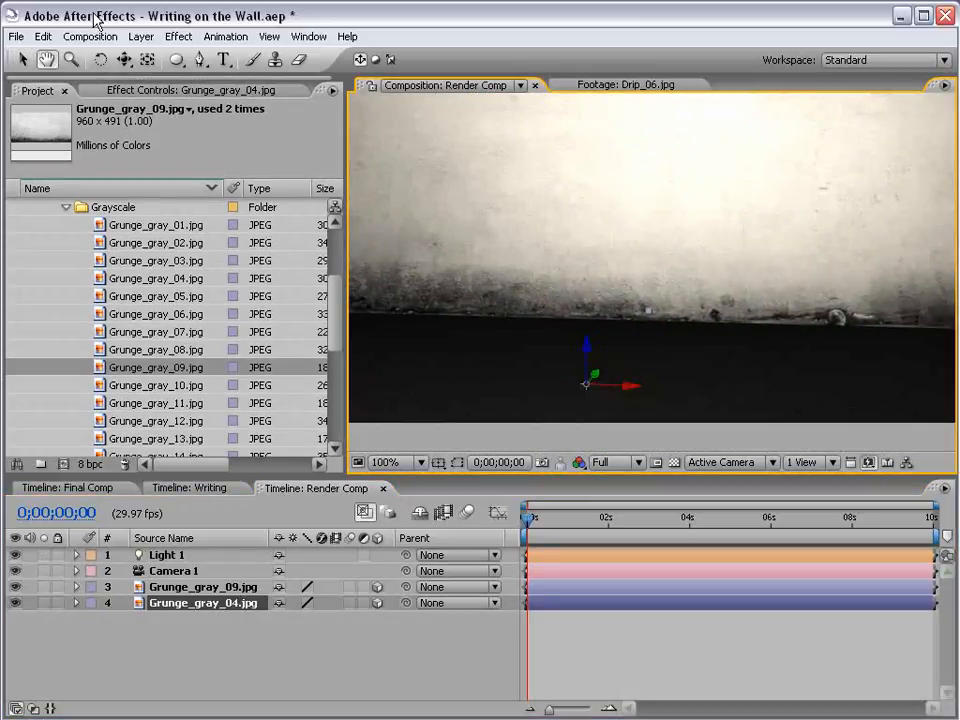
{"action": "left_click", "coordinate": [178, 36]}
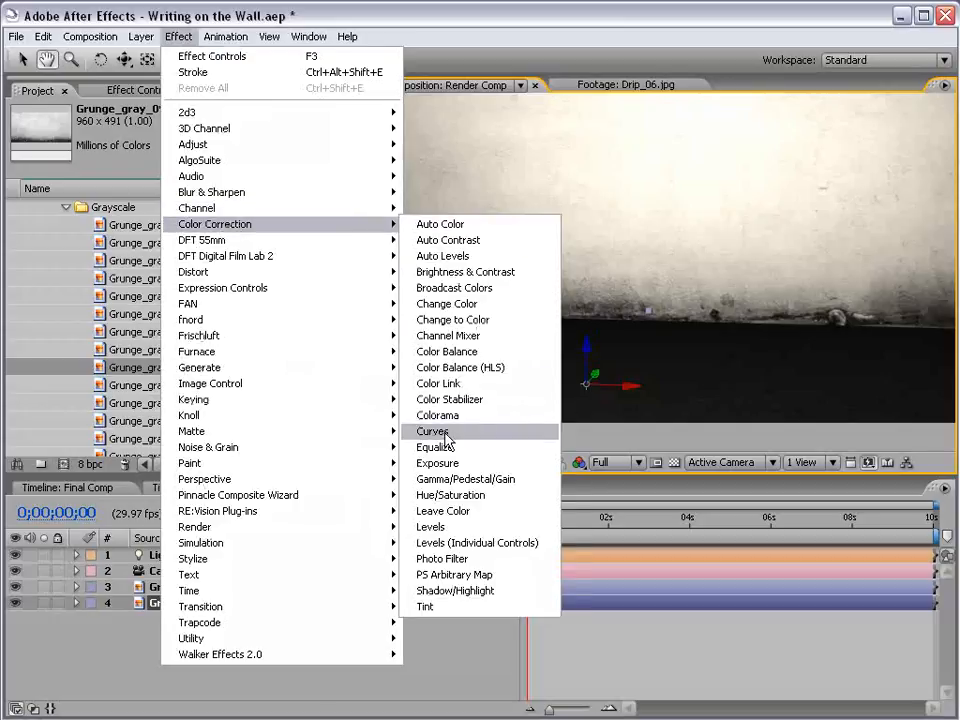
{"action": "left_click", "coordinate": [447, 432]}
{"action": "left_click_drag", "start_coordinate": [123, 279], "coordinate": [107, 241]}
{"action": "left_click_drag", "start_coordinate": [77, 299], "coordinate": [77, 308]}
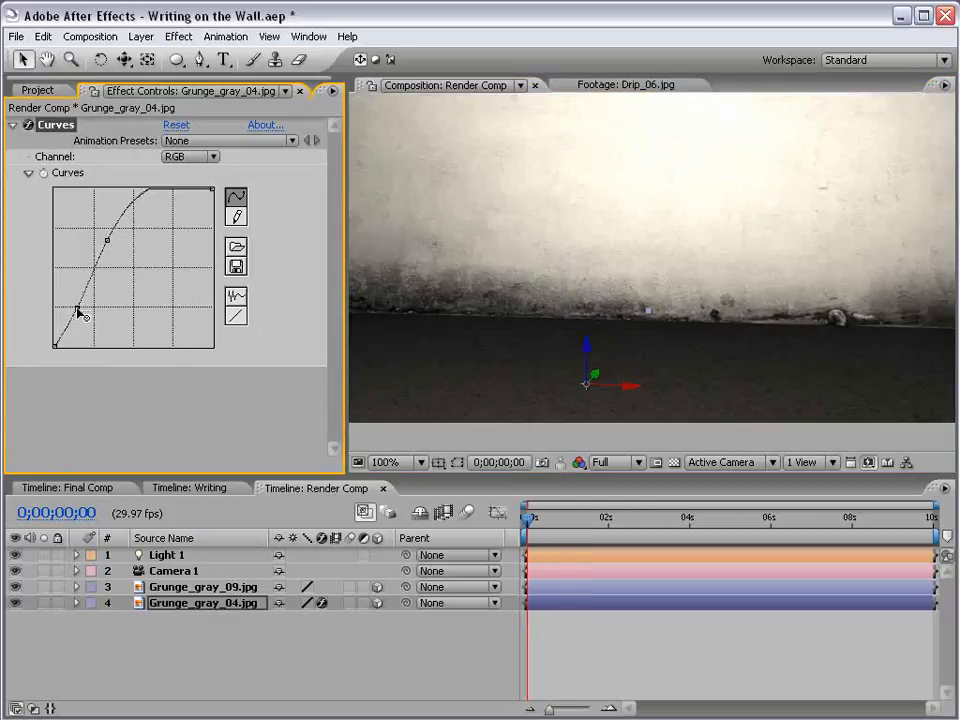
{"action": "left_click", "coordinate": [774, 645]}
- Collapse the Riot_Gear_FX folder and add the Writing comp to Render Comp as the top layer
{"action": "scroll", "coordinate": [656, 332], "scroll_direction": "down", "scroll_amount": 1}
{"action": "key", "text": "space"}
{"action": "left_click_drag", "start_coordinate": [654, 242], "coordinate": [648, 292]}
{"action": "key", "text": "ctrl+0"}
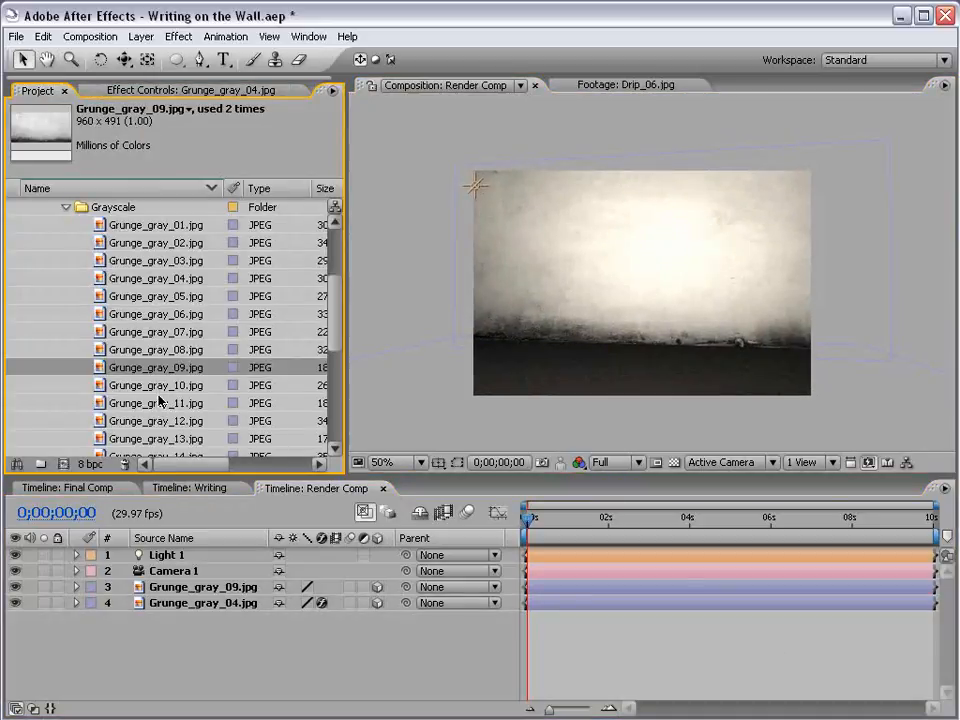
{"action": "left_click_drag", "start_coordinate": [340, 278], "coordinate": [339, 236]}
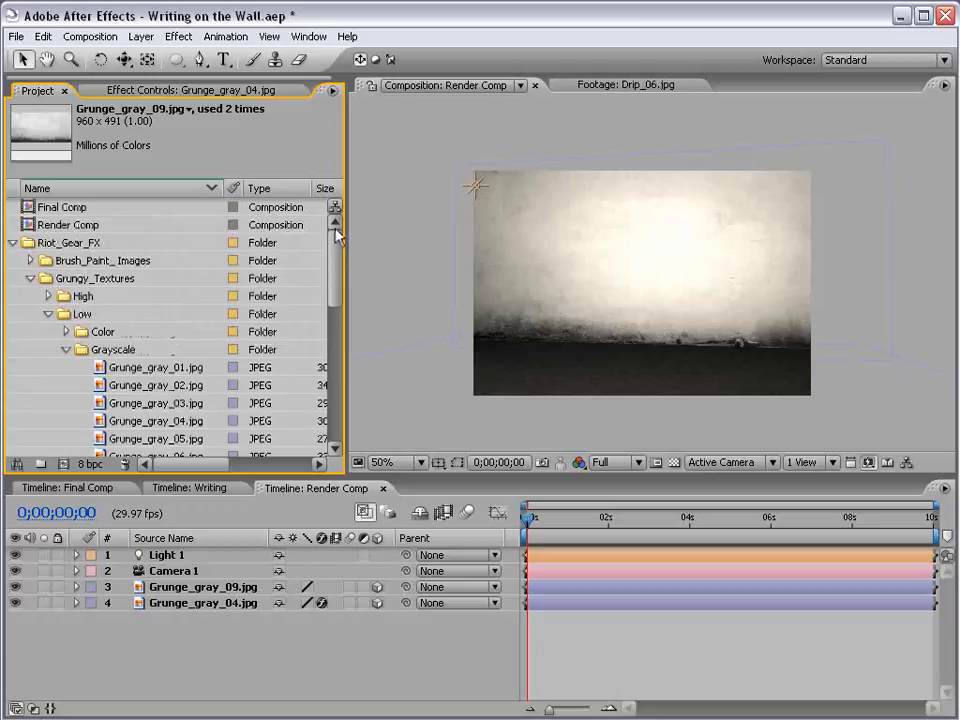
{"action": "left_click", "coordinate": [14, 243]}
{"action": "left_click", "coordinate": [30, 279]}
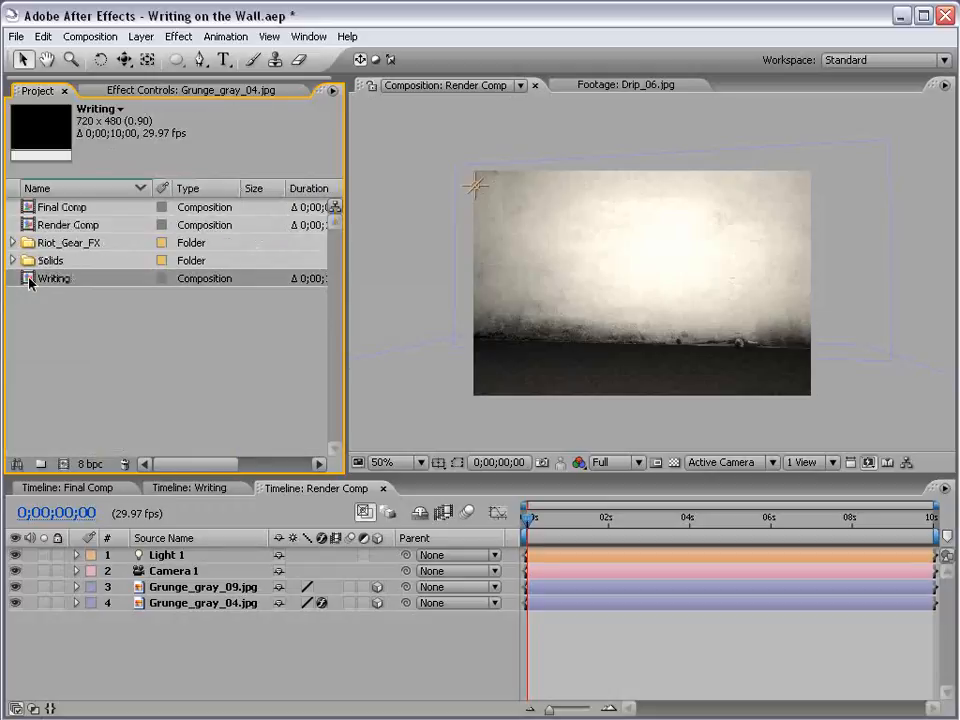
{"action": "left_click_drag", "start_coordinate": [29, 287], "coordinate": [641, 269]}
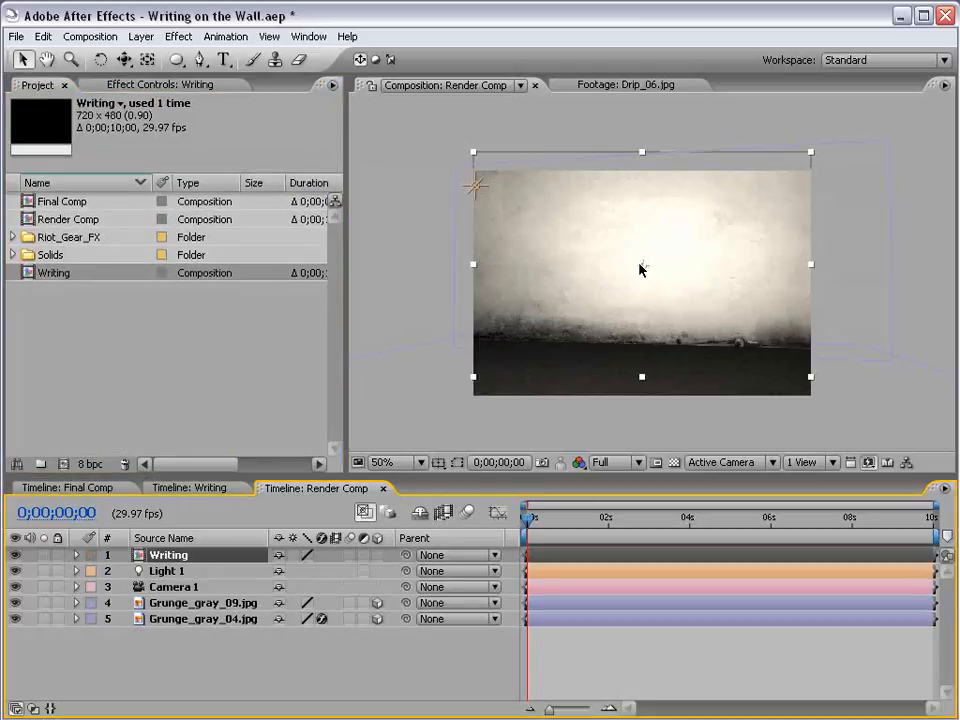
- Move the current time to 0;00;01;15 and turn the Writing layer into a 3D layer
{"action": "left_click_drag", "start_coordinate": [543, 525], "coordinate": [588, 521]}
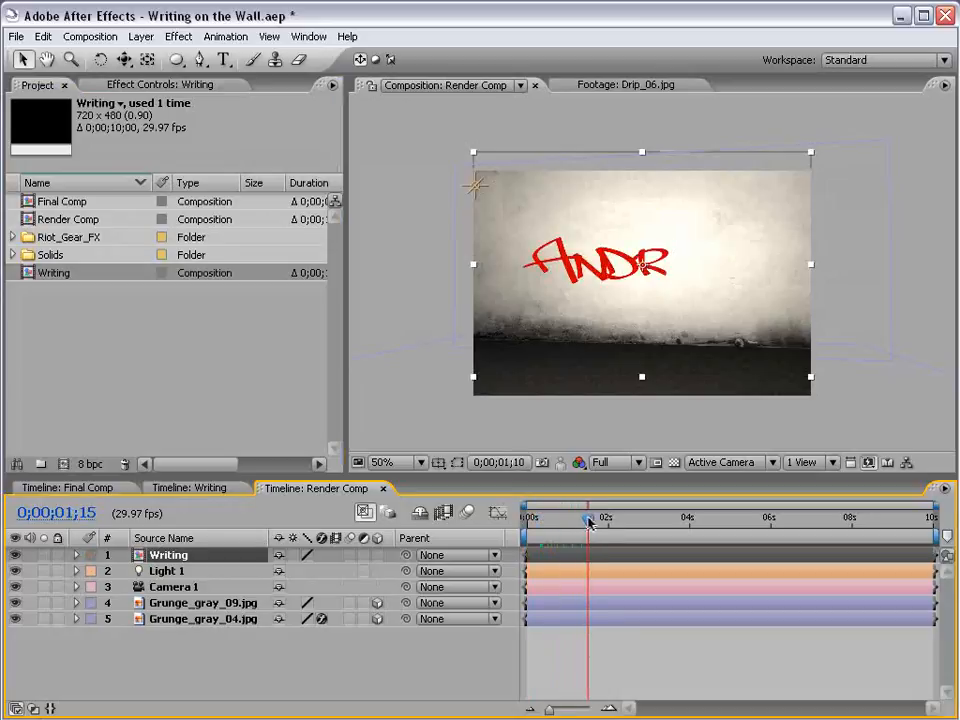
{"action": "left_click", "coordinate": [378, 556]}
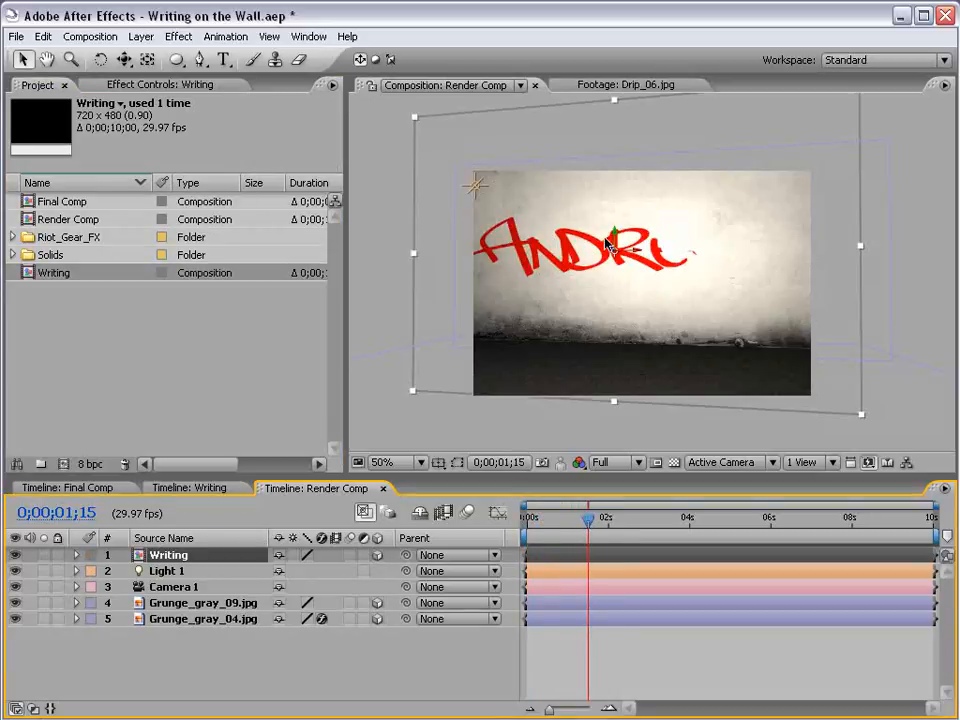
- Reveal the Position property of the Grunge_gray_09 wall layer and copy it
{"action": "left_click", "coordinate": [186, 604]}
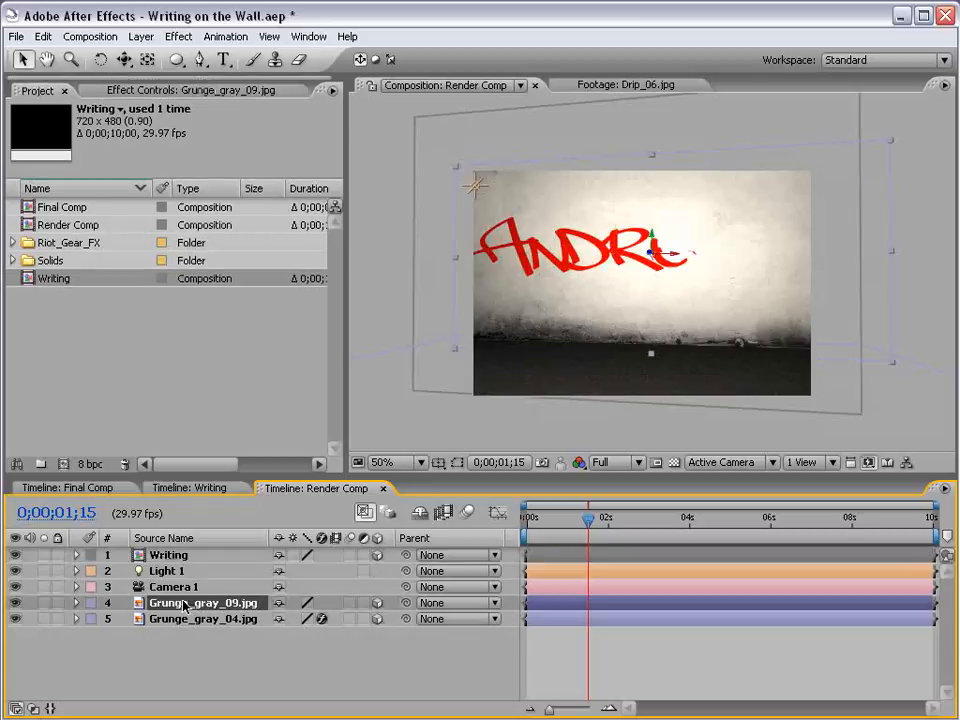
{"action": "key", "text": "p"}
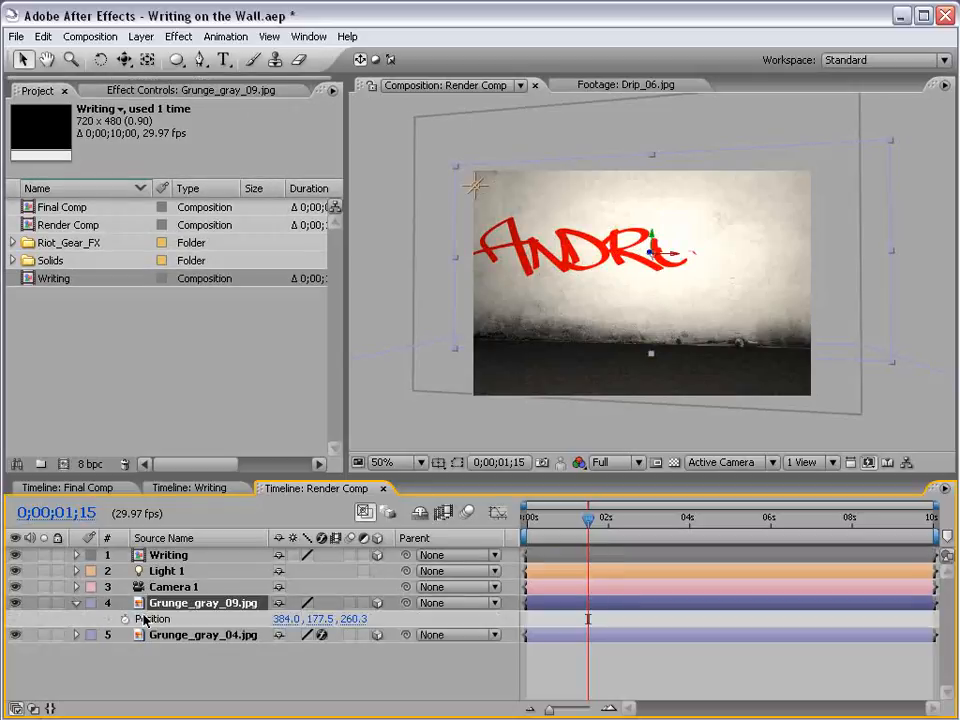
{"action": "left_click", "coordinate": [179, 620]}
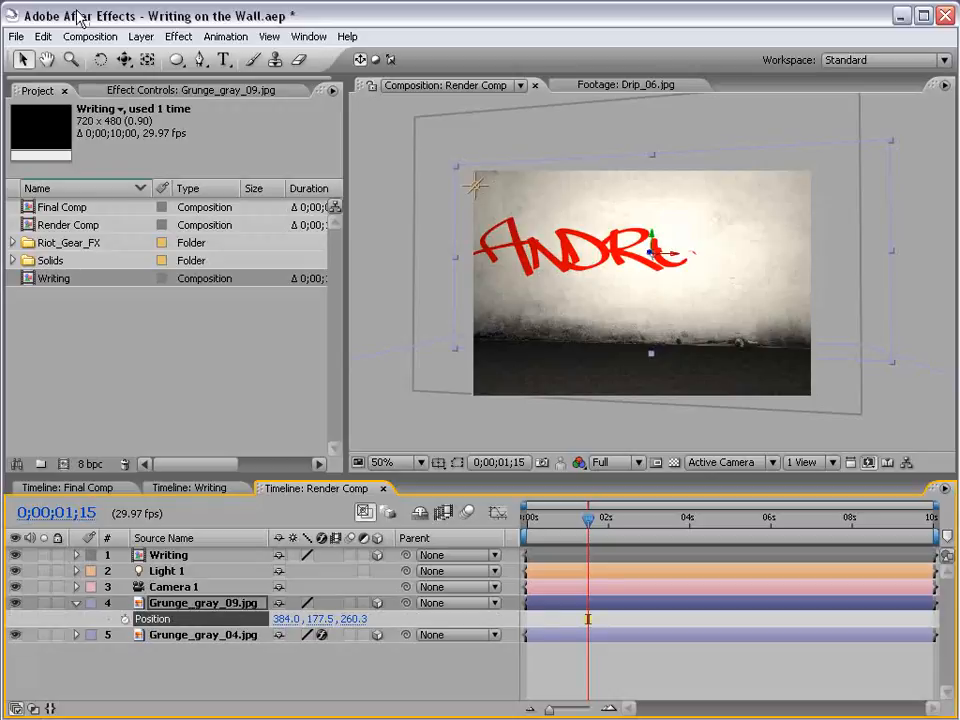
{"action": "left_click", "coordinate": [42, 36]}
{"action": "left_click", "coordinate": [60, 127]}
- Paste the wall's copied position onto the Writing layer's Position property, and collapse the wall layer's properties
{"action": "left_click", "coordinate": [170, 558]}
{"action": "key", "text": "p"}
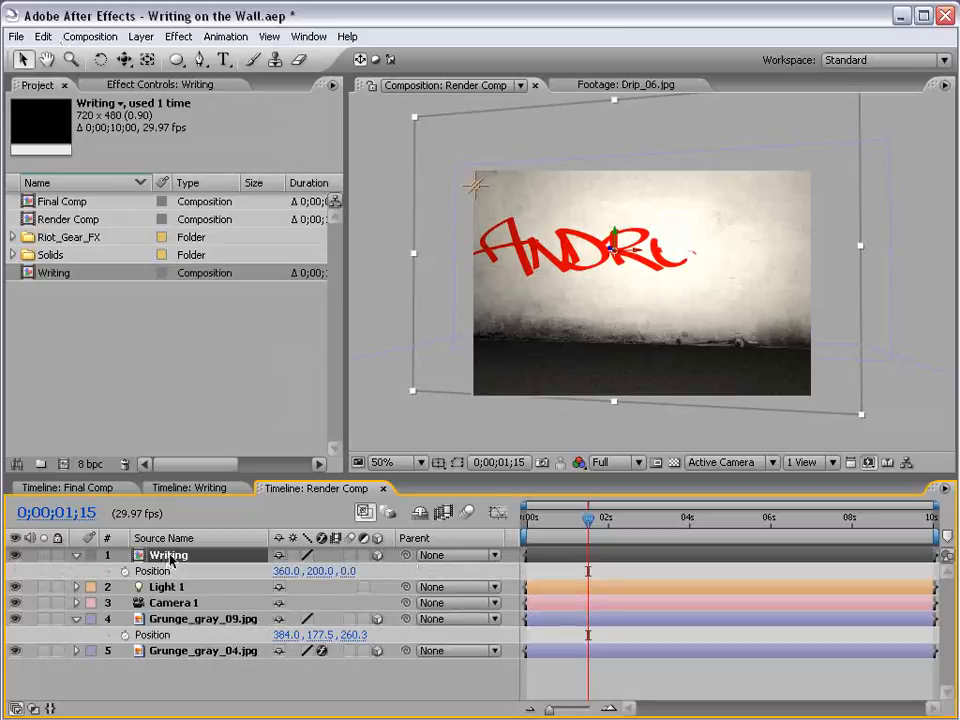
{"action": "left_click", "coordinate": [167, 572]}
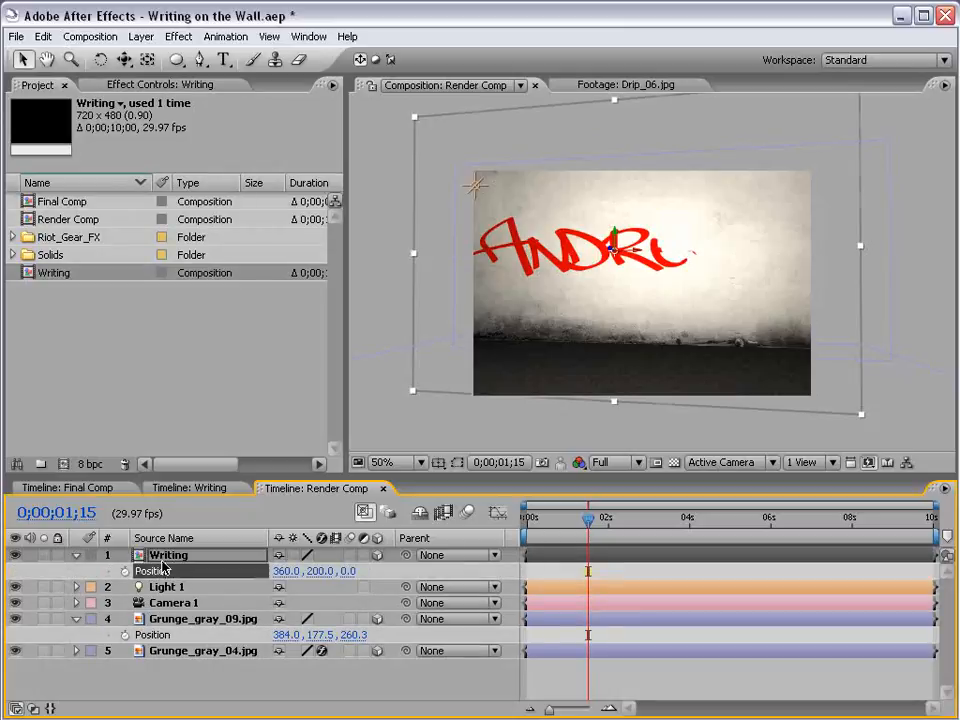
{"action": "key", "text": "ctrl+v"}
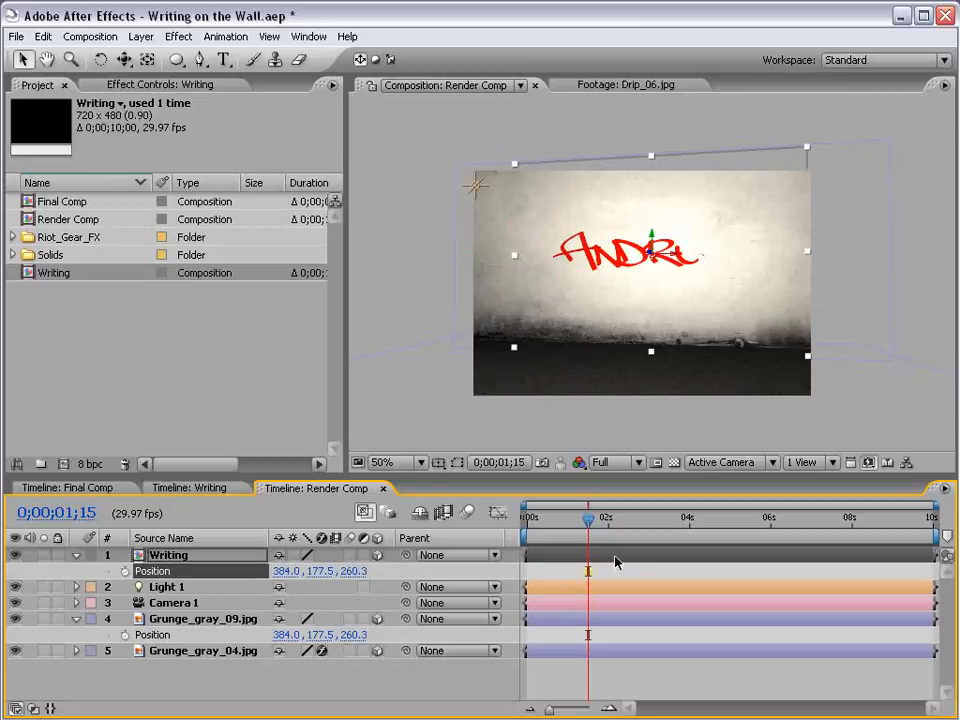
{"action": "left_click", "coordinate": [572, 572]}
{"action": "left_click", "coordinate": [77, 619]}
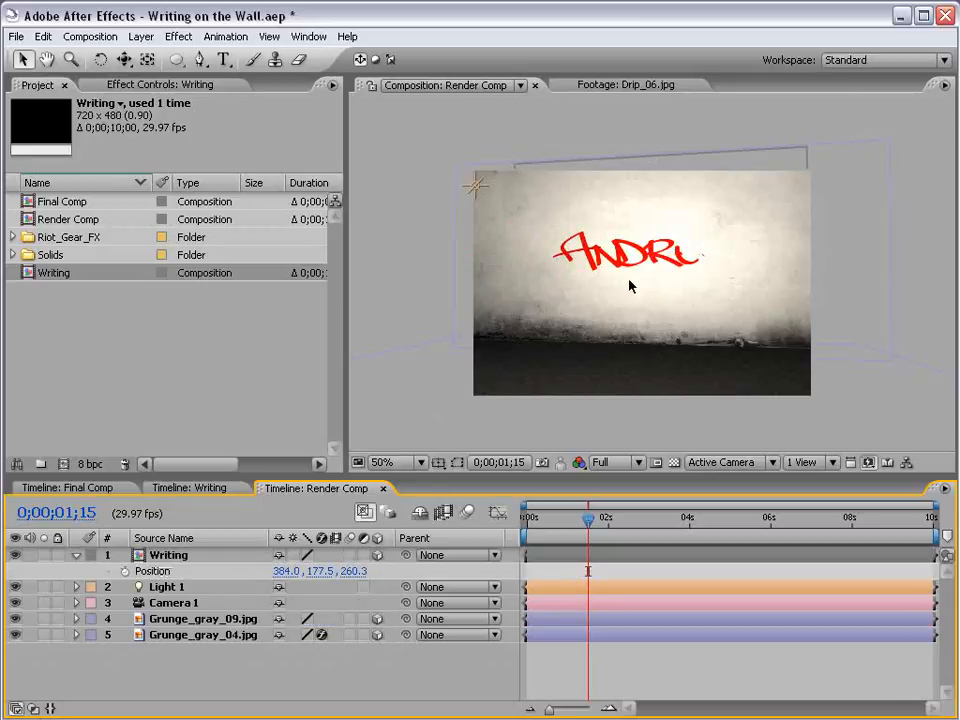
- Show the layer modes and set the Writing layer's blending mode to Classic Color Burn
{"action": "scroll", "coordinate": [620, 280], "scroll_direction": "up", "scroll_amount": 1}
{"action": "key", "text": "space"}
{"action": "scroll", "coordinate": [619, 275], "scroll_direction": "down", "scroll_amount": 1}
{"action": "left_click_drag", "start_coordinate": [610, 238], "coordinate": [615, 264]}
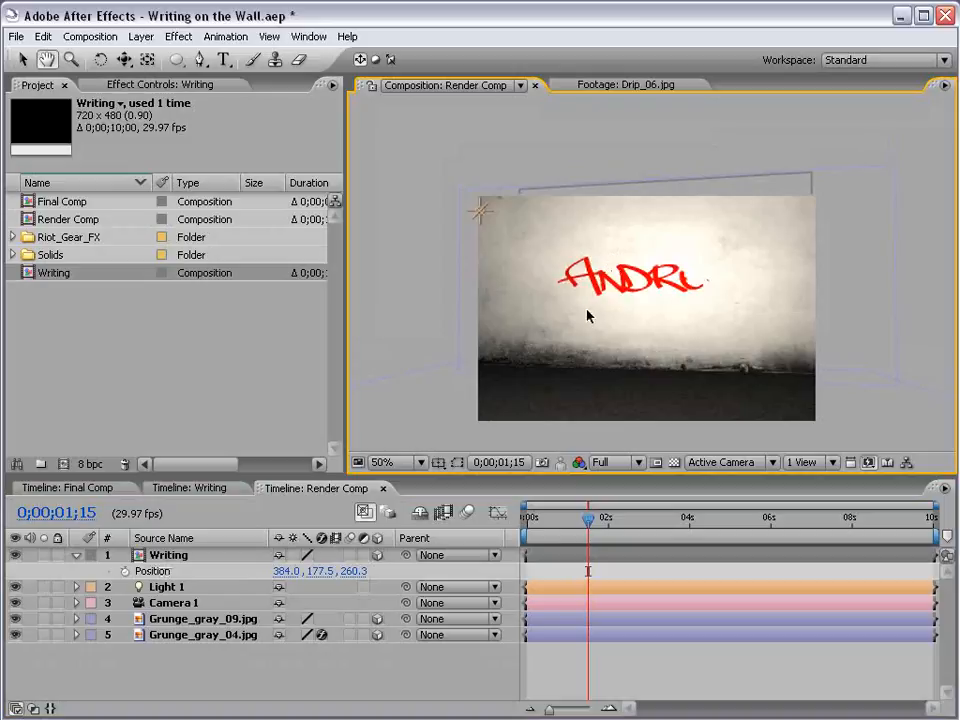
{"action": "left_click_drag", "start_coordinate": [587, 316], "coordinate": [634, 304]}
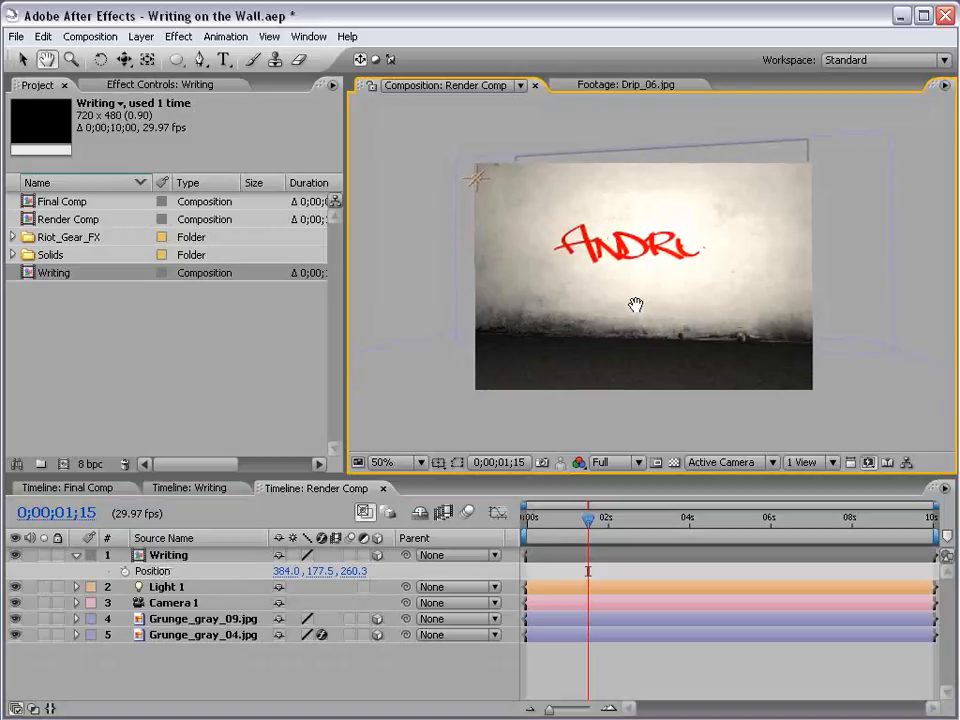
{"action": "key", "text": "v"}
{"action": "key", "text": "F4"}
{"action": "left_click", "coordinate": [300, 555]}
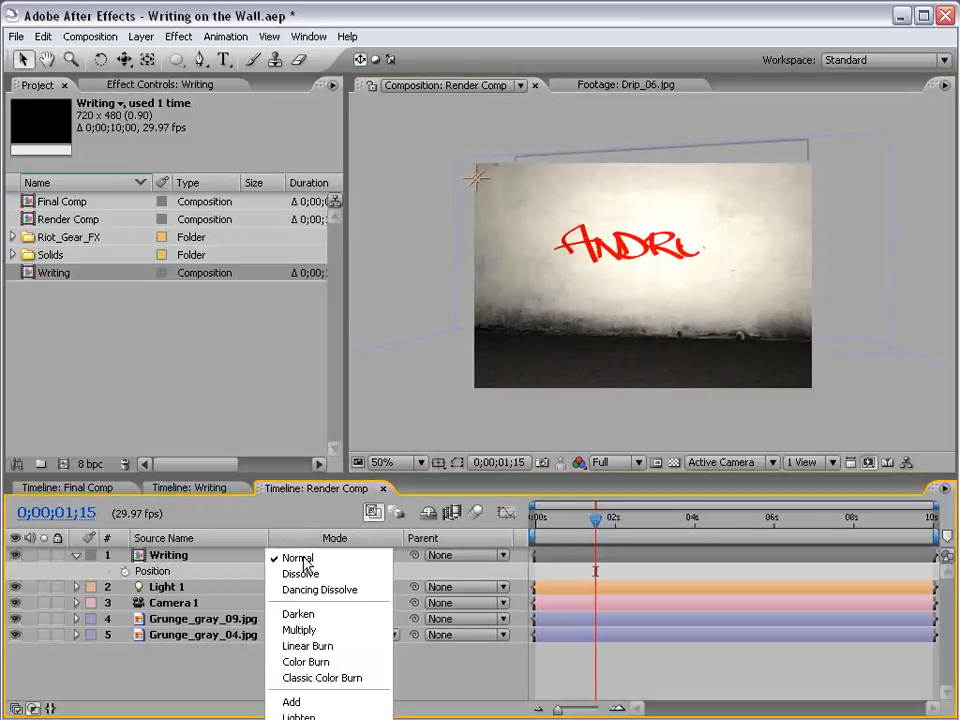
{"action": "left_click", "coordinate": [353, 682]}
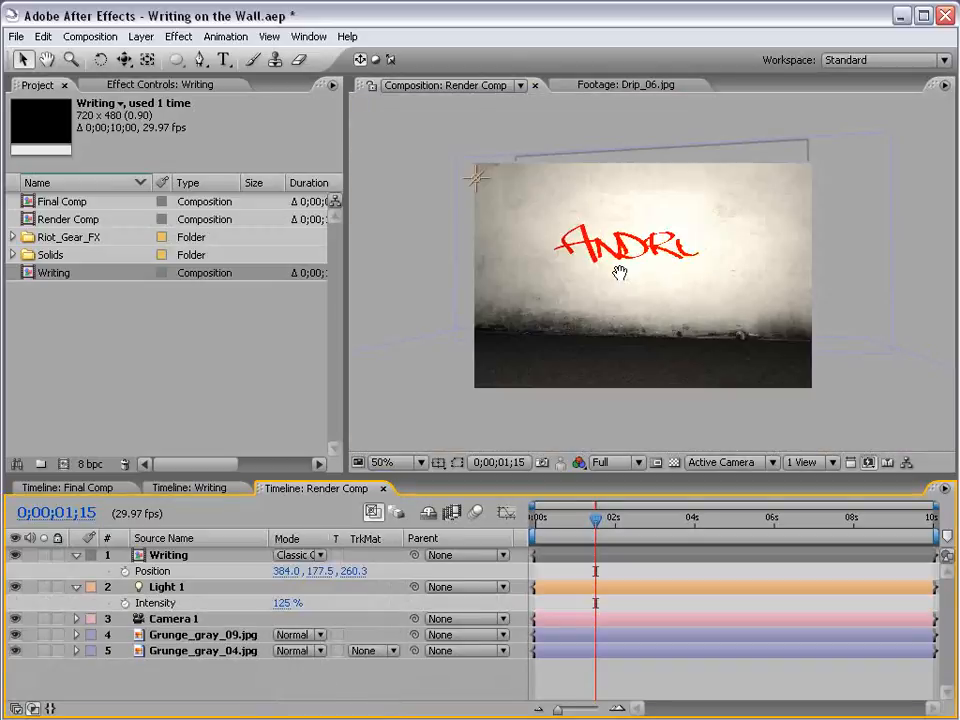
{"action": "left_click_drag", "start_coordinate": [621, 272], "coordinate": [652, 254]}
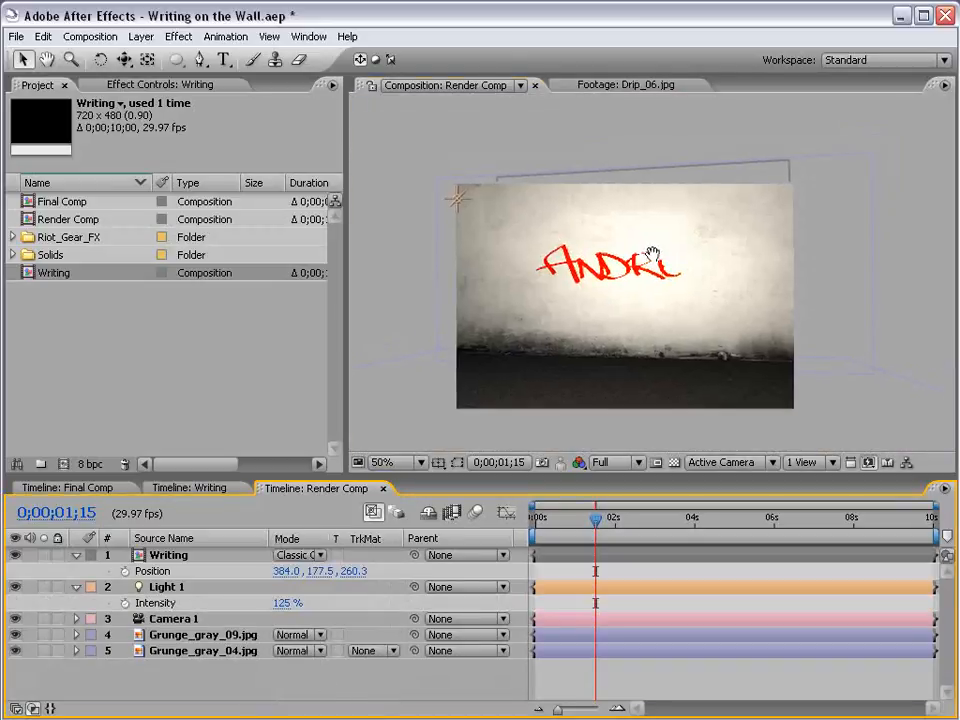
- Lower Light 1's intensity to 98%
{"action": "left_click", "coordinate": [163, 588]}
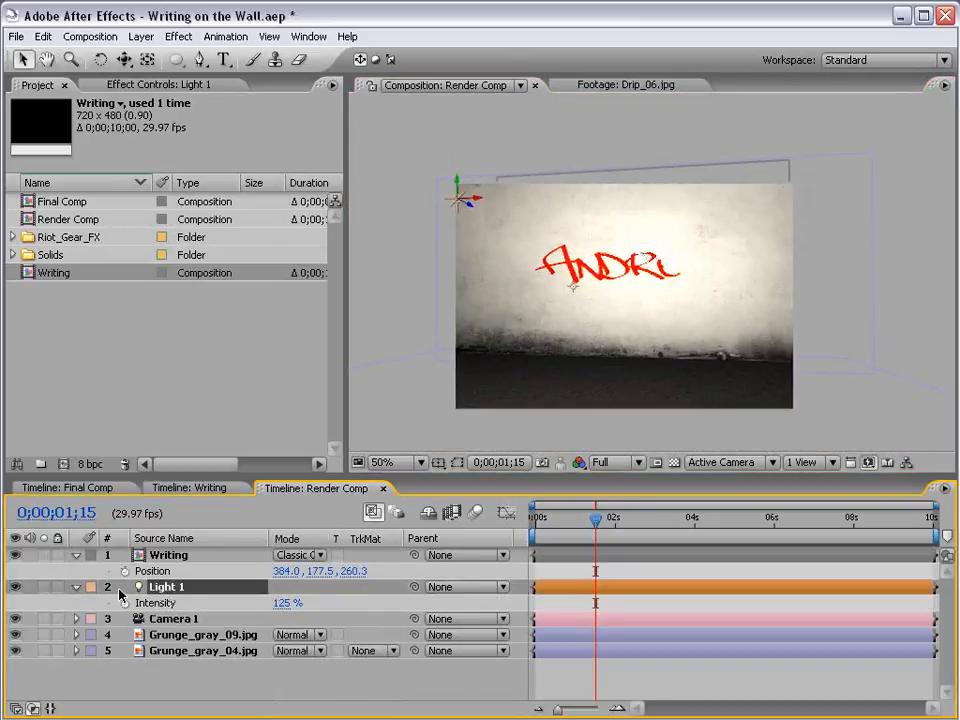
{"action": "left_click_drag", "start_coordinate": [276, 603], "coordinate": [254, 604]}
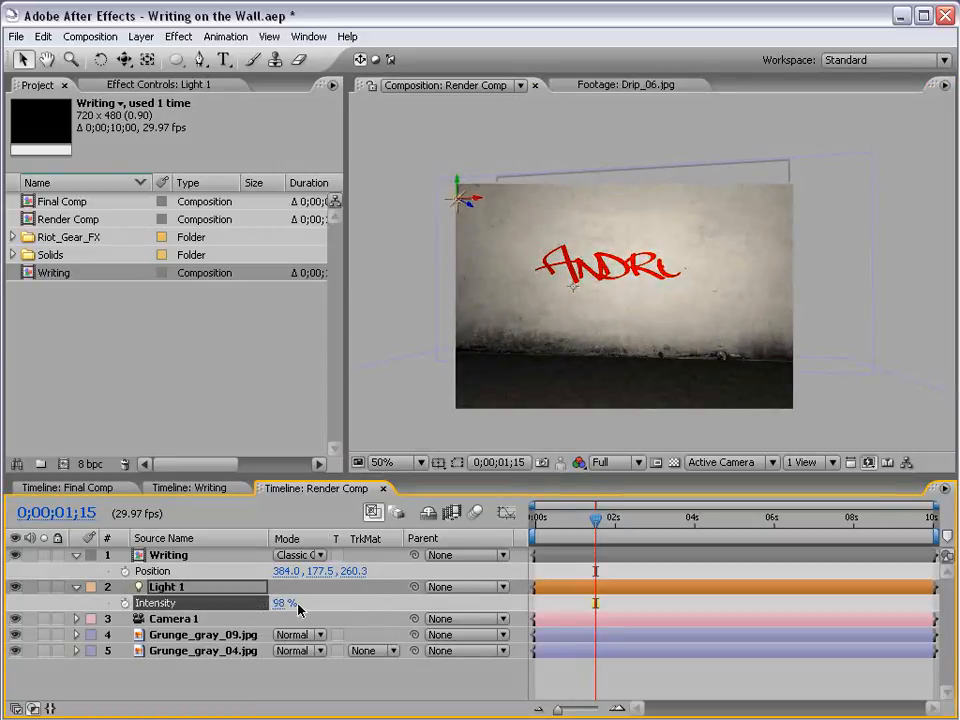
{"action": "left_click", "coordinate": [613, 687]}
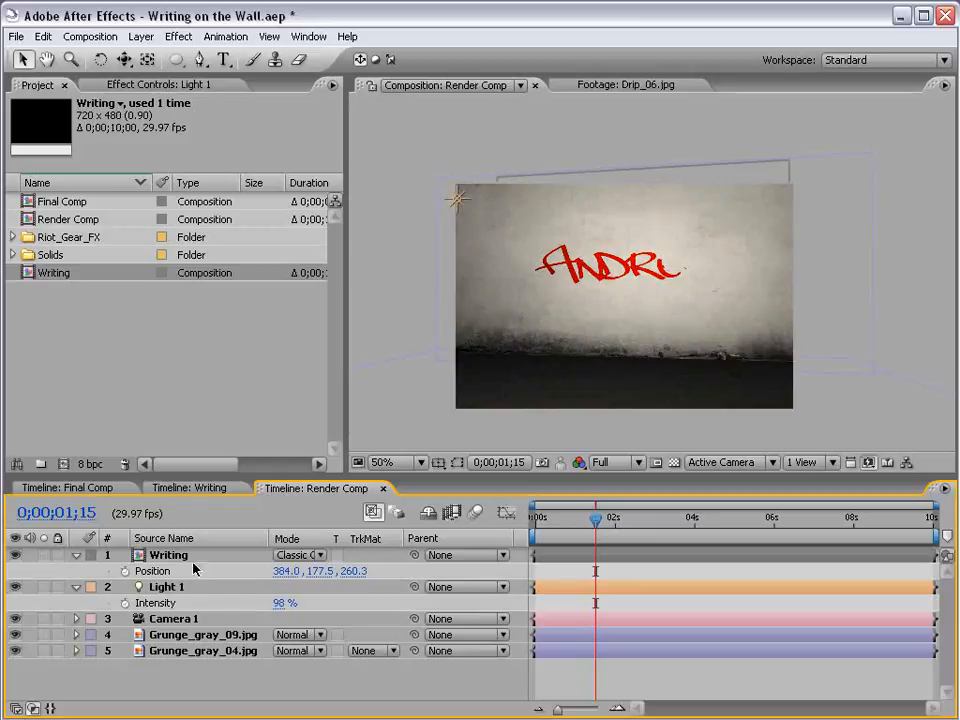
- Rename the Grunge_gray_09.jpg layer to Wall and the Grunge_gray_04.jpg layer to Floor
{"action": "left_click", "coordinate": [206, 636]}
{"action": "key", "text": "Return"}
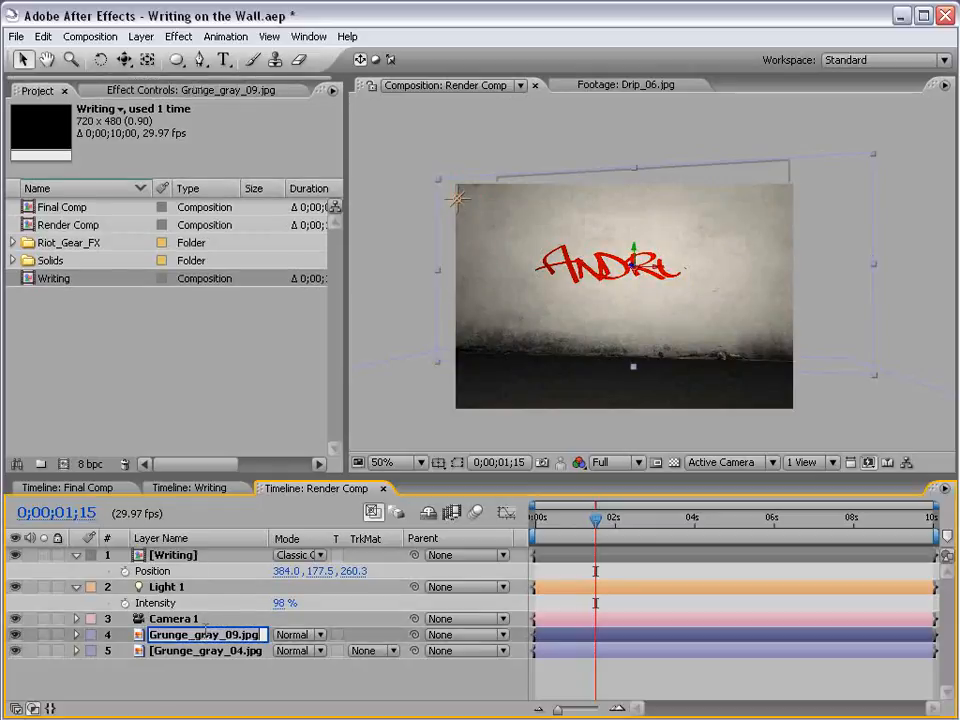
{"action": "type", "text": "Wall"}
{"action": "key", "text": "Return"}
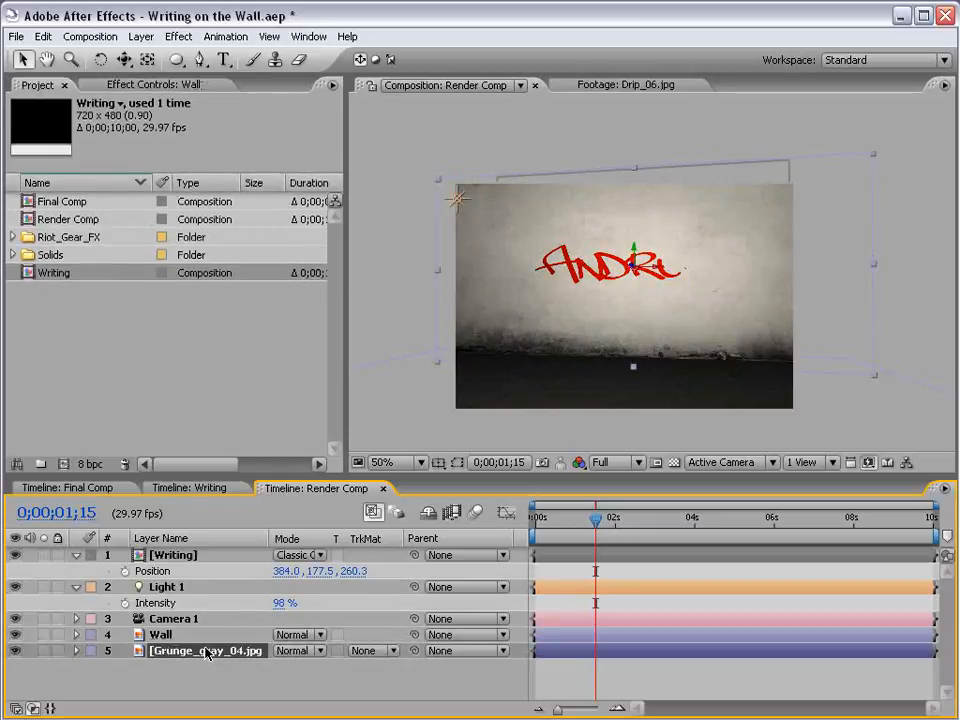
{"action": "left_click", "coordinate": [205, 651]}
{"action": "key", "text": "Return"}
{"action": "type", "text": "Floor"}
{"action": "key", "text": "Return"}
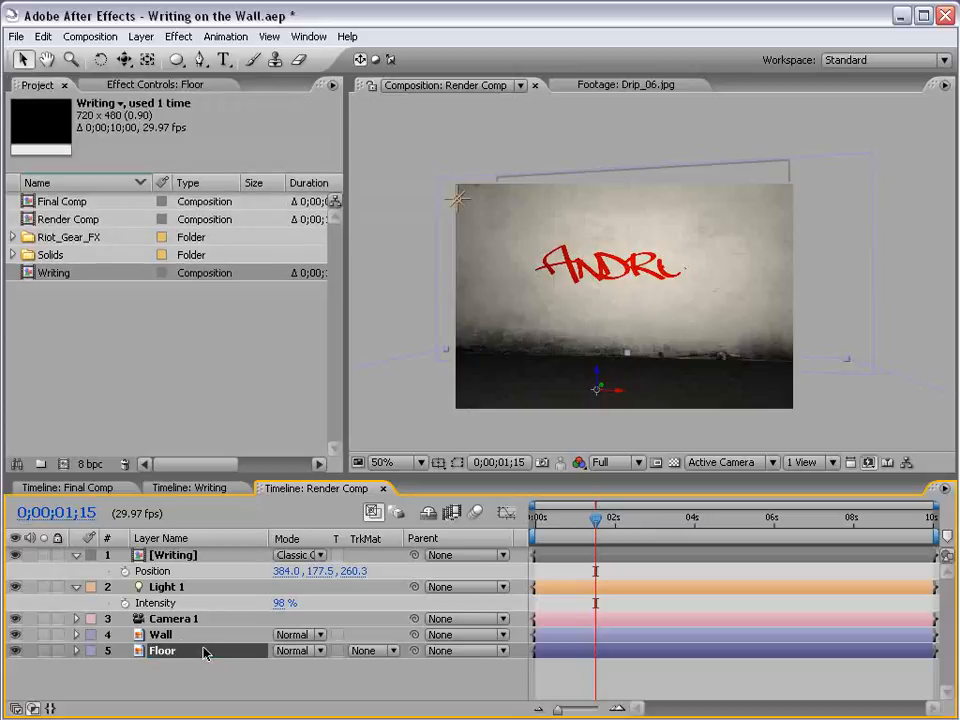
- Apply the Curves effect to the Wall layer and bend the RGB curve downward to darken its shadows and midtones
{"action": "left_click", "coordinate": [160, 634]}
{"action": "left_click", "coordinate": [179, 36]}
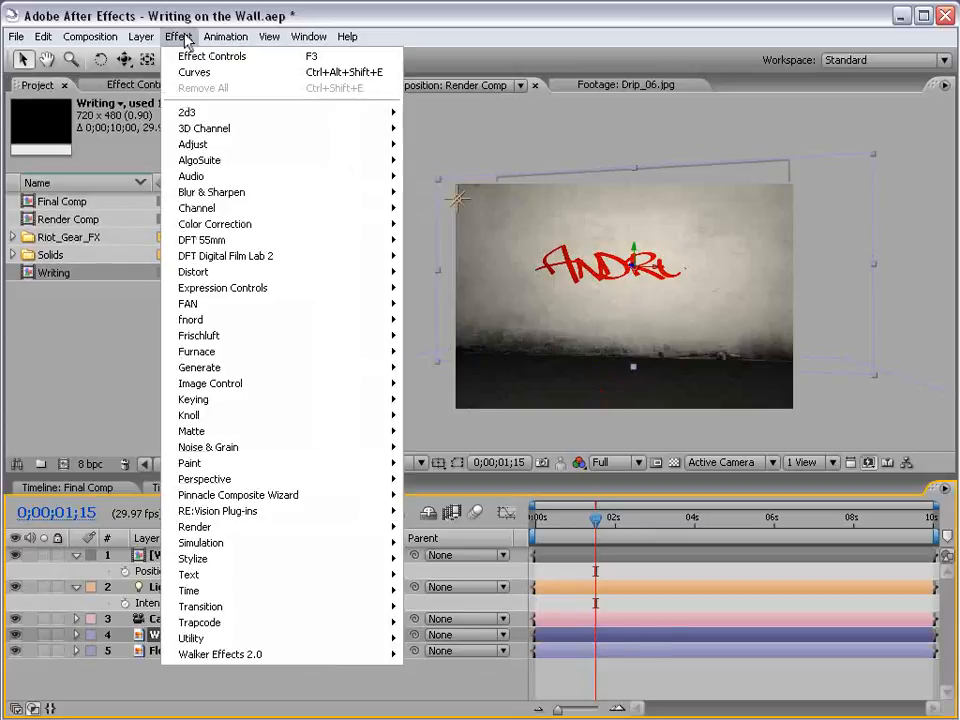
{"action": "mouse_move", "coordinate": [385, 224]}
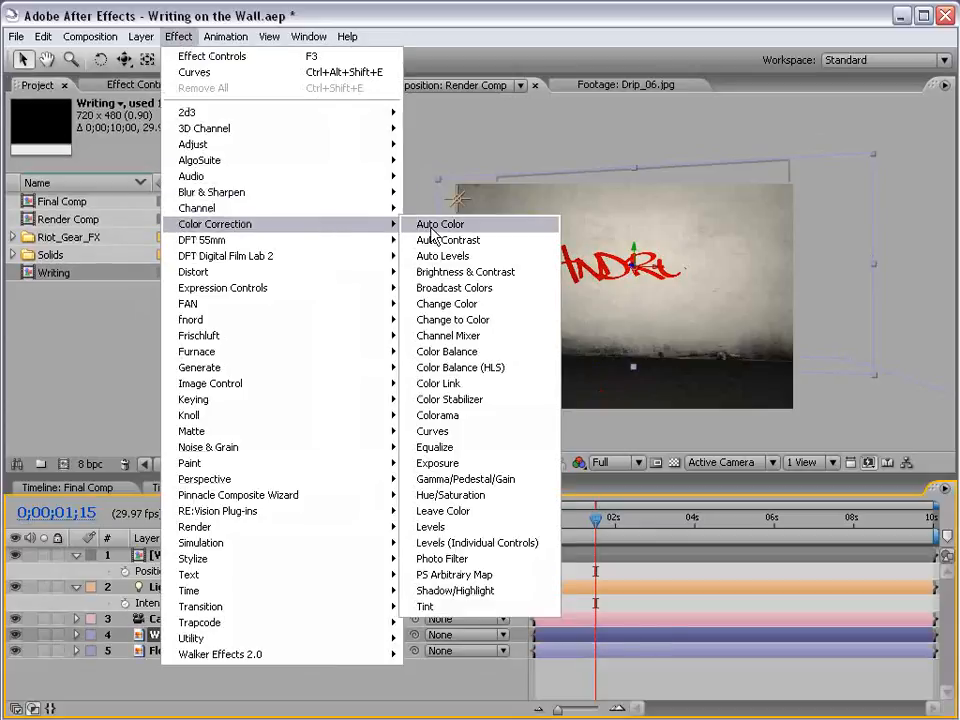
{"action": "left_click", "coordinate": [432, 431]}
{"action": "left_click_drag", "start_coordinate": [106, 291], "coordinate": [108, 303]}
{"action": "left_click_drag", "start_coordinate": [148, 254], "coordinate": [174, 236]}
{"action": "left_click_drag", "start_coordinate": [104, 310], "coordinate": [101, 320]}
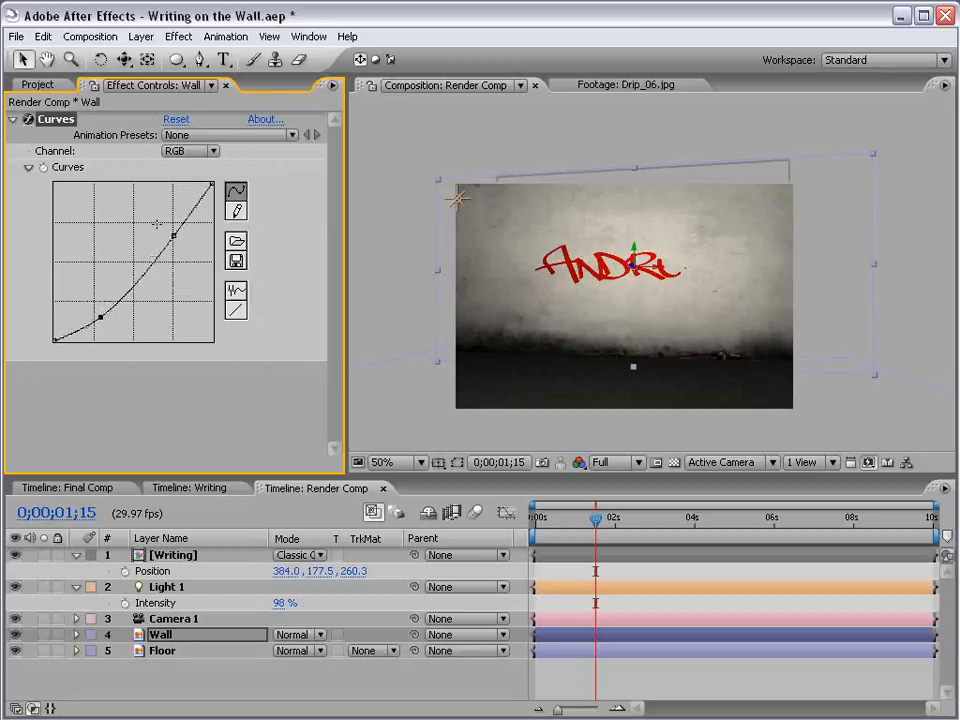
{"action": "left_click_drag", "start_coordinate": [174, 237], "coordinate": [165, 298]}
{"action": "left_click_drag", "start_coordinate": [101, 319], "coordinate": [109, 320]}
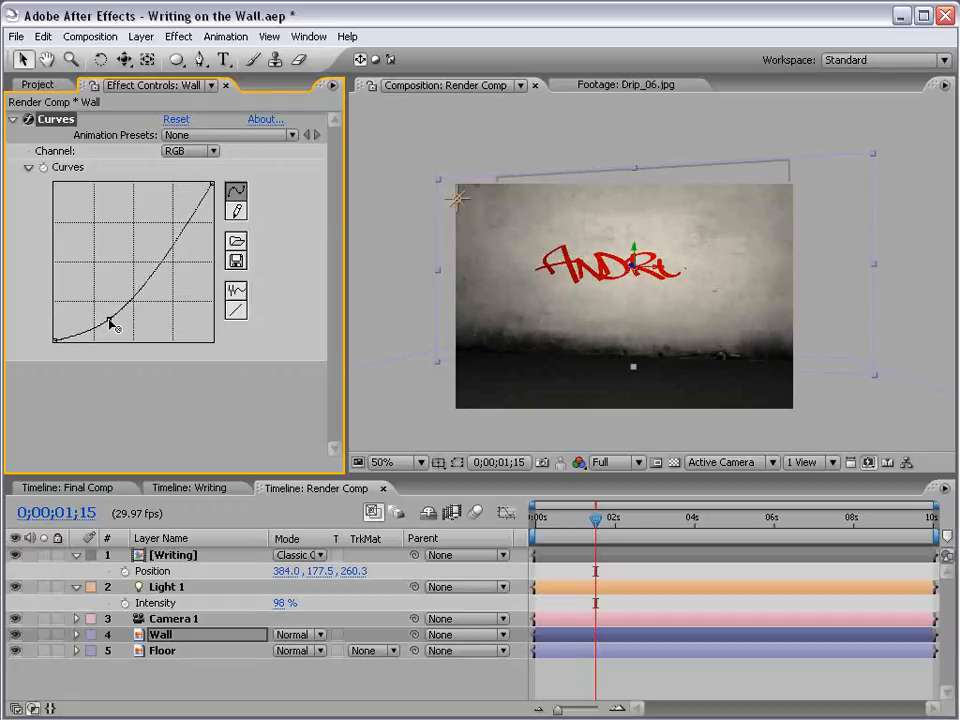
- Set Light 1's intensity to 100%
{"action": "scroll", "coordinate": [676, 323], "scroll_direction": "up", "scroll_amount": 1}
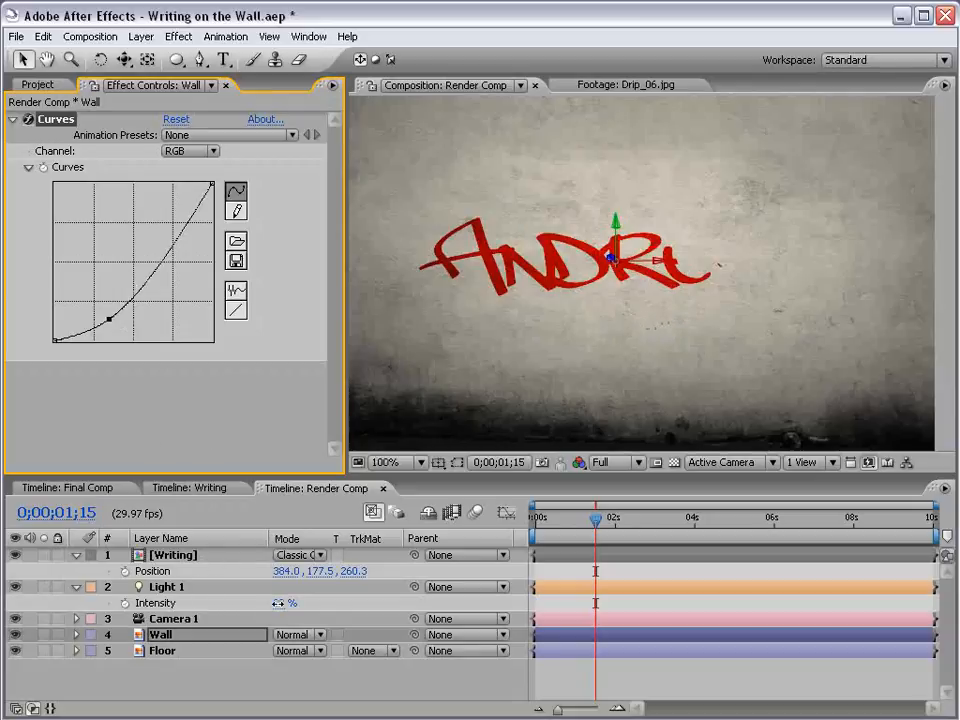
{"action": "left_click_drag", "start_coordinate": [280, 603], "coordinate": [282, 603]}
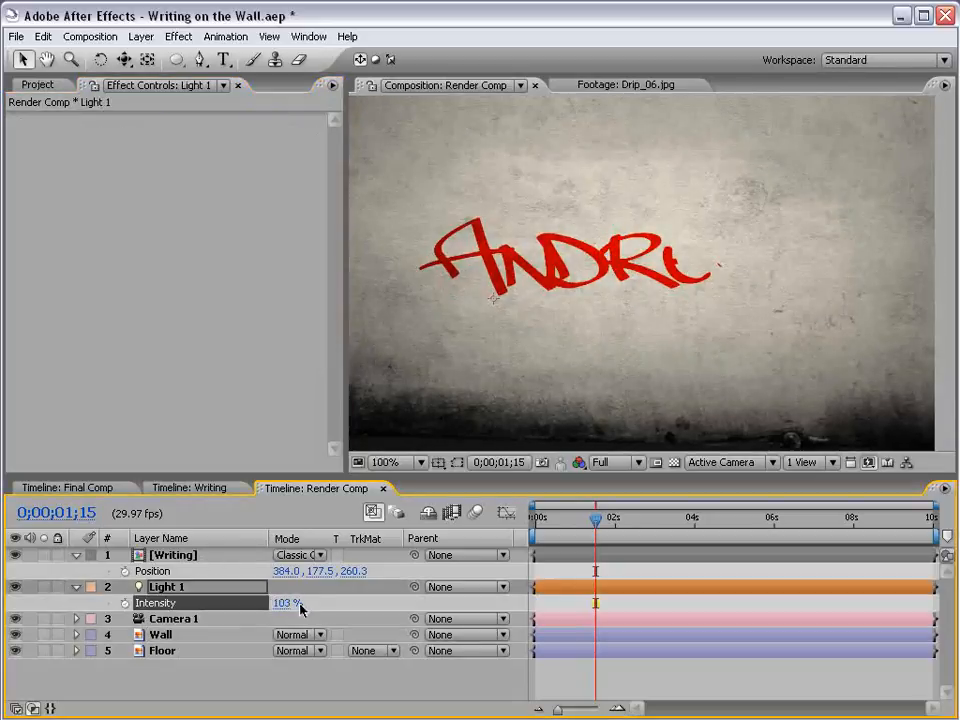
{"action": "left_click", "coordinate": [281, 603]}
{"action": "type", "text": "100"}
{"action": "key", "text": "Return"}
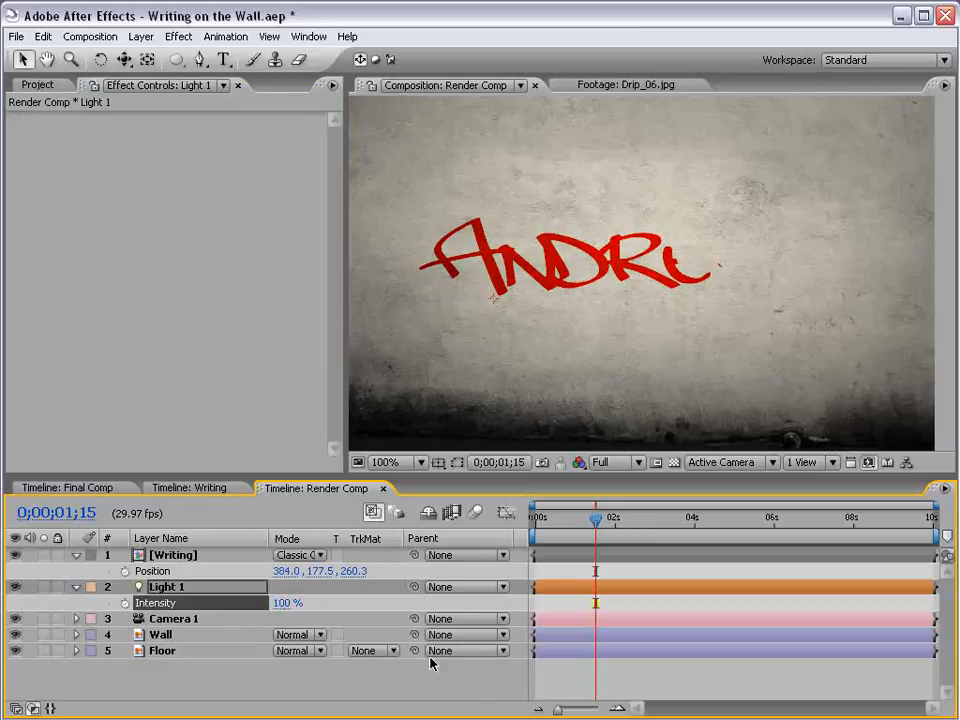
- Move the current time to 0;00;02;17 and orbit the camera to a position of about 184.9, 207.6, -439.2
{"action": "scroll", "coordinate": [577, 277], "scroll_direction": "down", "scroll_amount": 1}
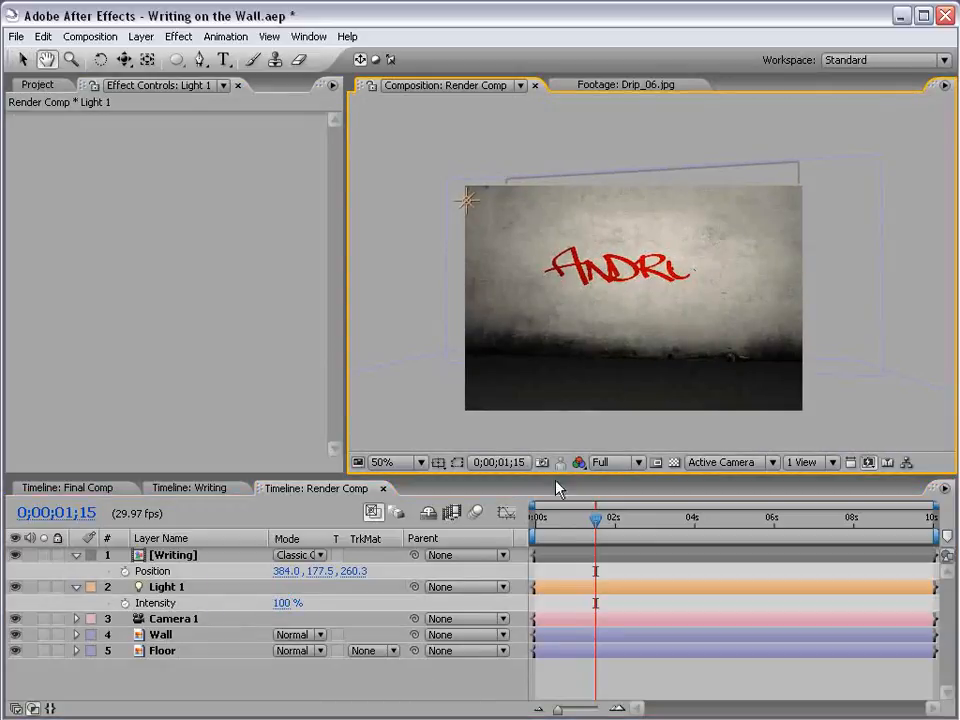
{"action": "left_click_drag", "start_coordinate": [595, 518], "coordinate": [639, 516]}
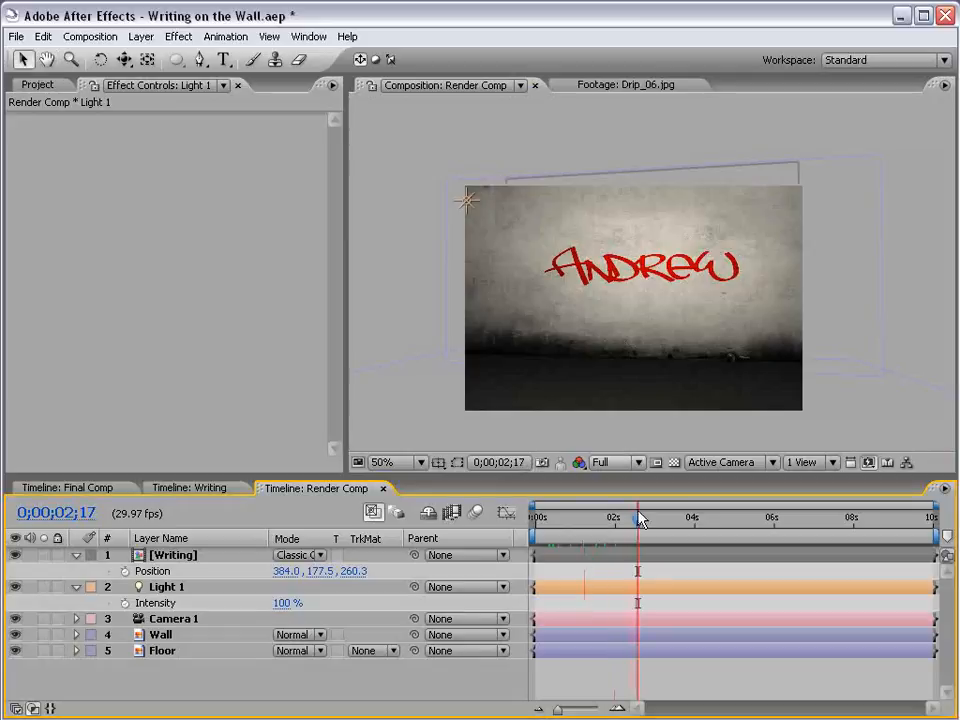
{"action": "key", "text": "y"}
{"action": "key", "text": "c"}
{"action": "key", "text": "c"}
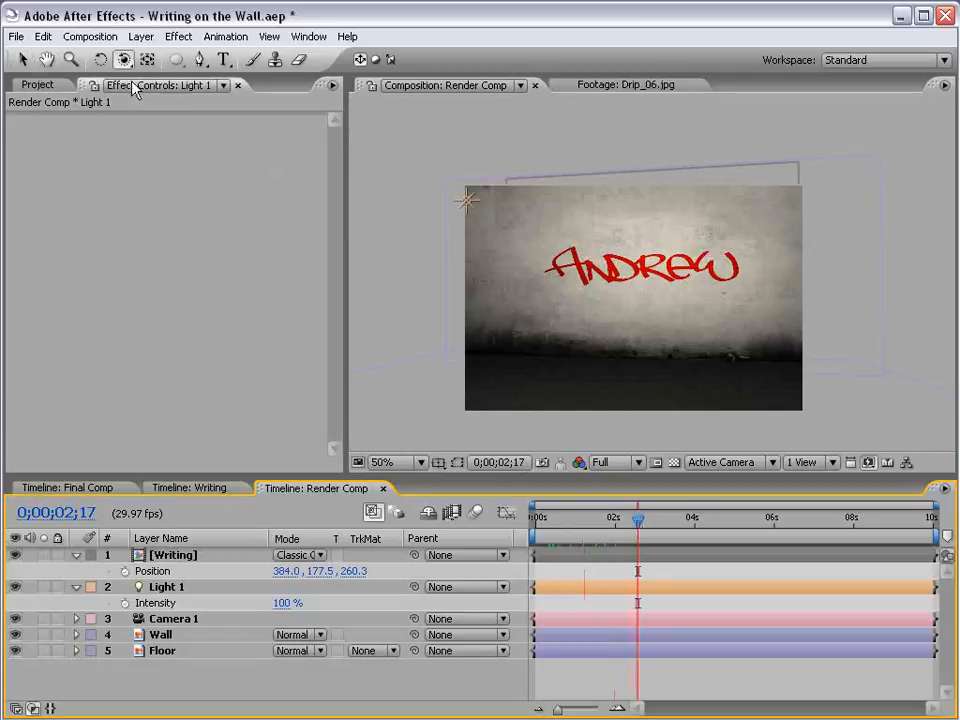
{"action": "left_click_drag", "start_coordinate": [605, 338], "coordinate": [645, 336]}
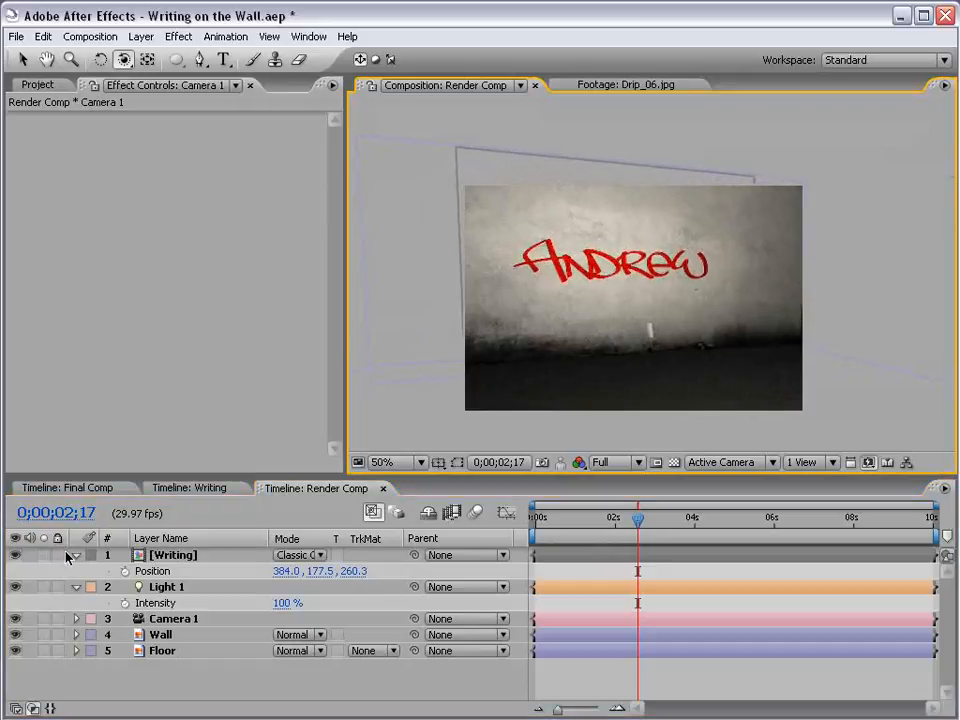
- Reveal Camera 1's Position and Point of Interest and set a keyframe on both at 0;00;02;17
{"action": "left_click", "coordinate": [160, 622]}
{"action": "key", "text": "p"}
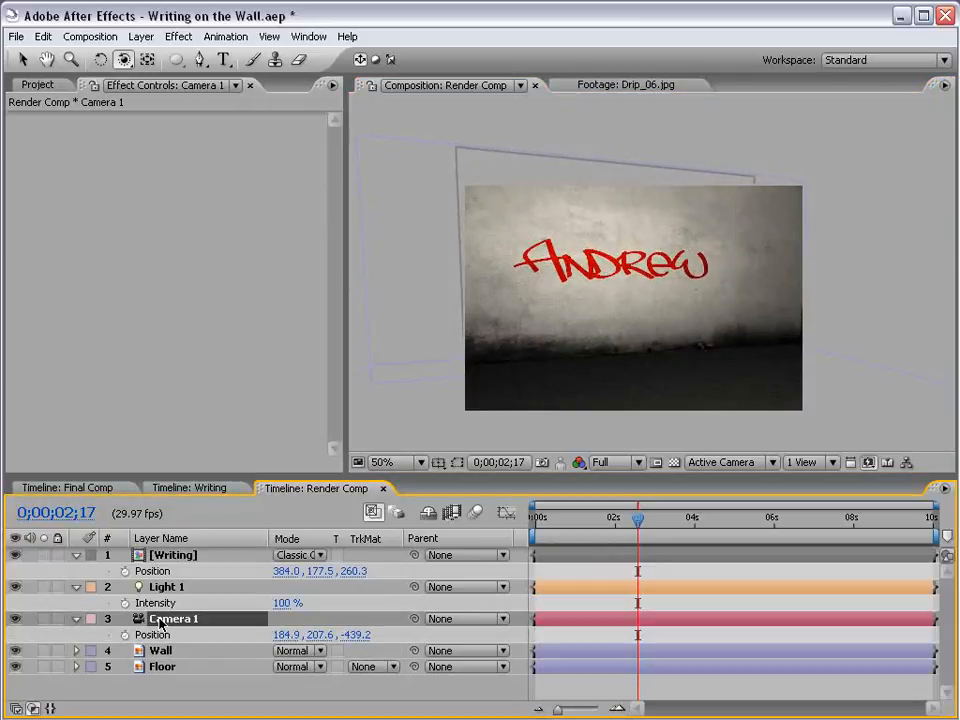
{"action": "key", "text": "shift+a"}
{"action": "left_click", "coordinate": [125, 635]}
{"action": "left_click", "coordinate": [125, 651]}
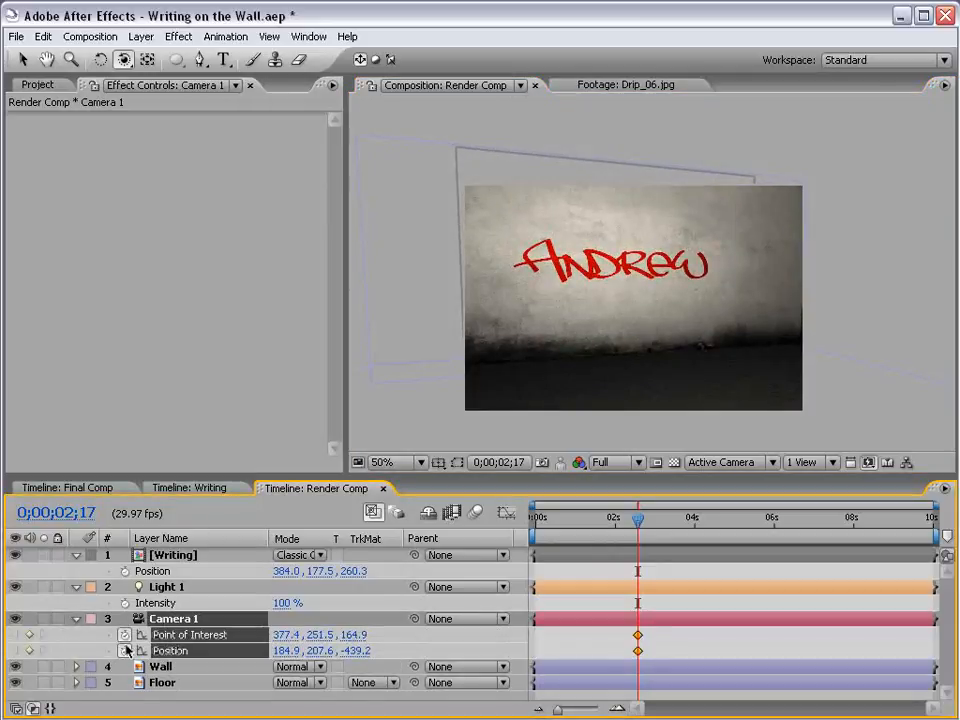
- At 0;00;00;00, orbit the camera to the other side, to about 558.1, 207.6, -442.1, and scrub through the camera move
{"action": "key", "text": "Home"}
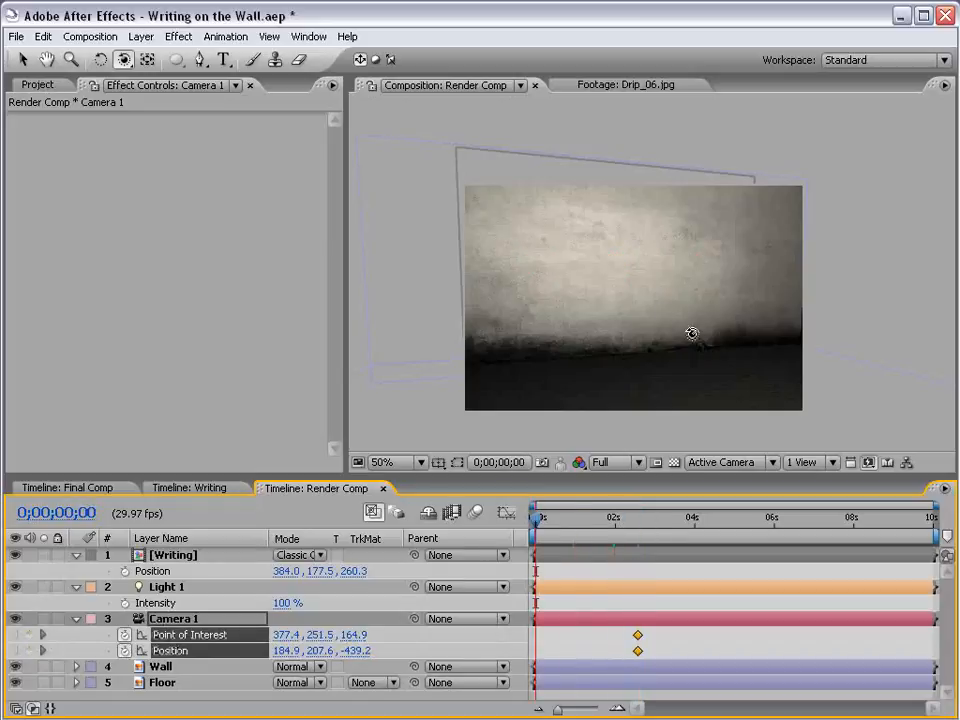
{"action": "key", "text": "c"}
{"action": "left_click_drag", "start_coordinate": [711, 332], "coordinate": [655, 333]}
{"action": "key", "text": "v"}
{"action": "left_click_drag", "start_coordinate": [536, 517], "coordinate": [590, 522]}
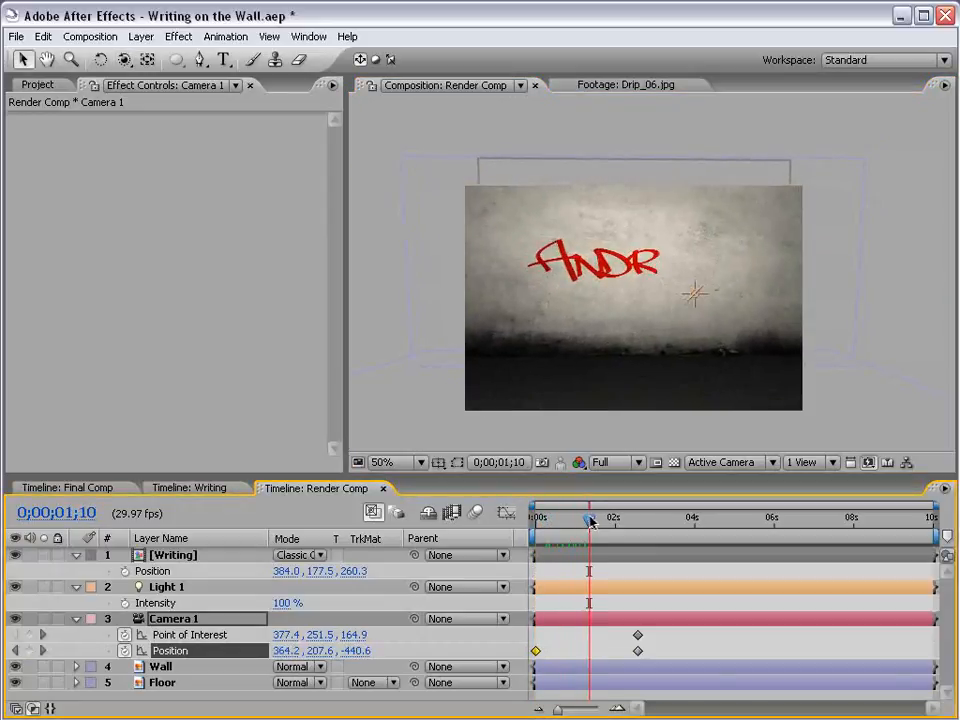
{"action": "left_click_drag", "start_coordinate": [589, 519], "coordinate": [536, 518]}
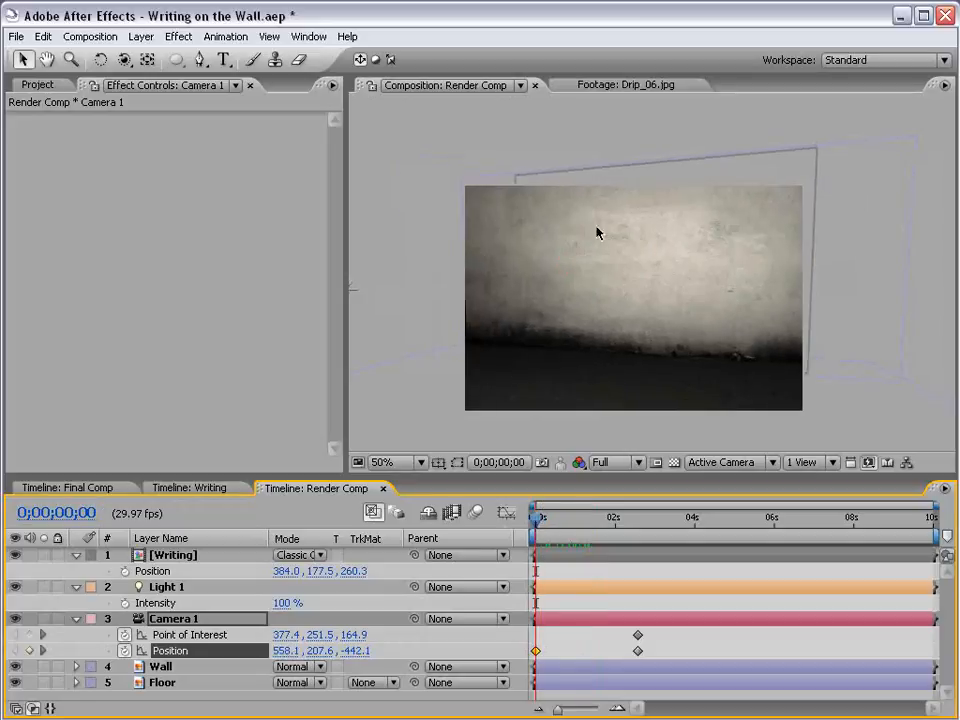
- Orbit the camera further at the first frame, to about 661.7, 218.5, -409.8, so the wall's edge comes into view
{"action": "key", "text": "c"}
{"action": "left_click_drag", "start_coordinate": [602, 313], "coordinate": [585, 313]}
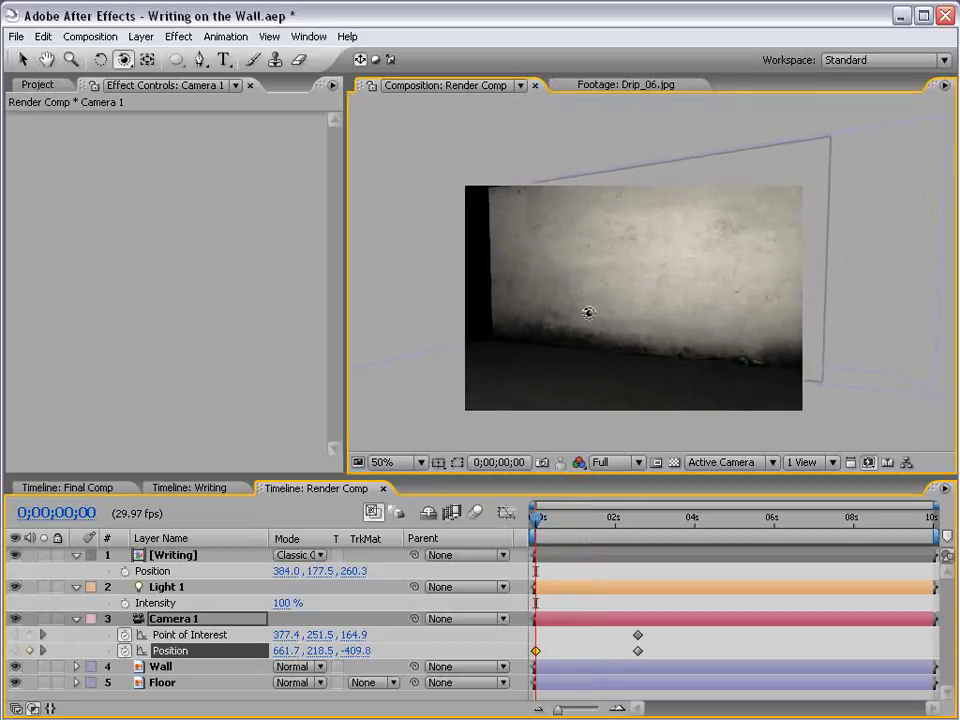
{"action": "left_click", "coordinate": [851, 61]}
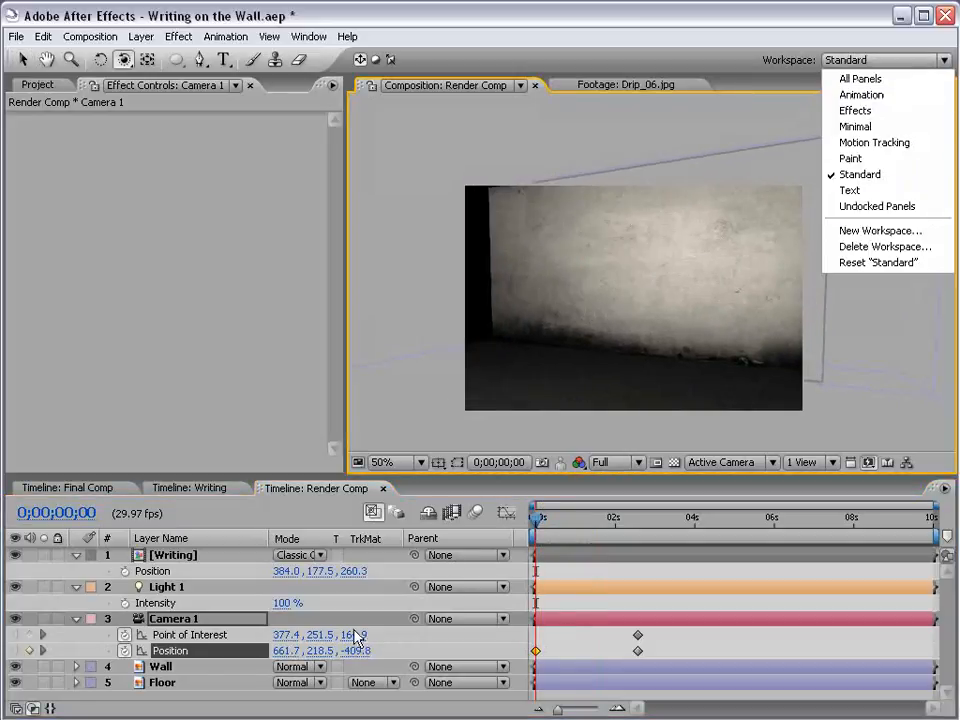
- Apply the Motion Tile effect to the Wall layer with an Output Width of 190 and Mirror Edges enabled
{"action": "left_click", "coordinate": [171, 672]}
{"action": "left_click", "coordinate": [177, 36]}
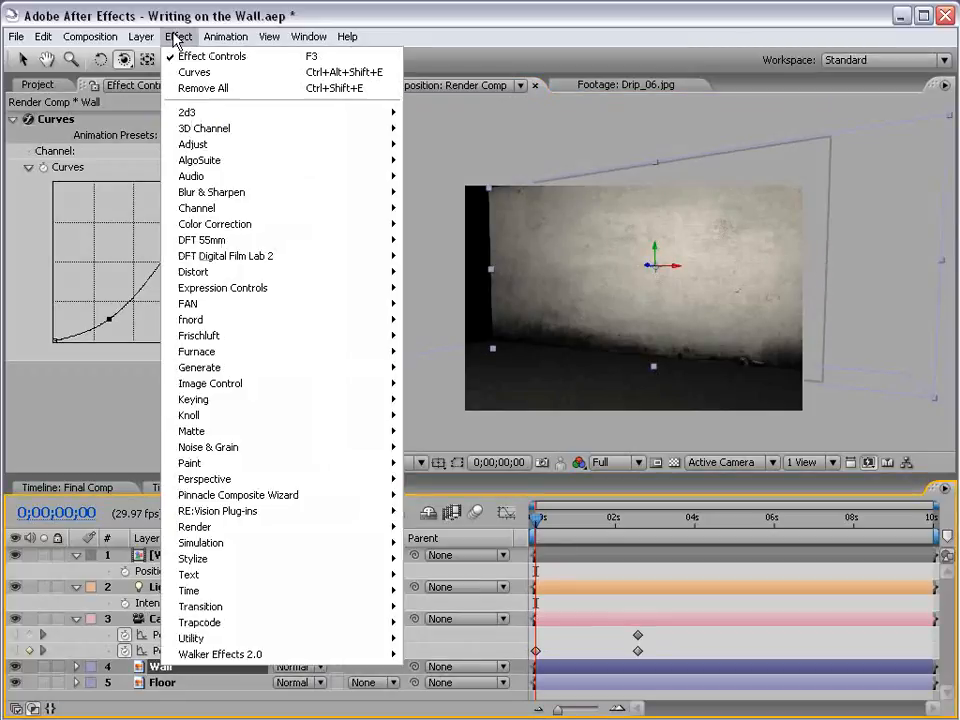
{"action": "mouse_move", "coordinate": [221, 559]}
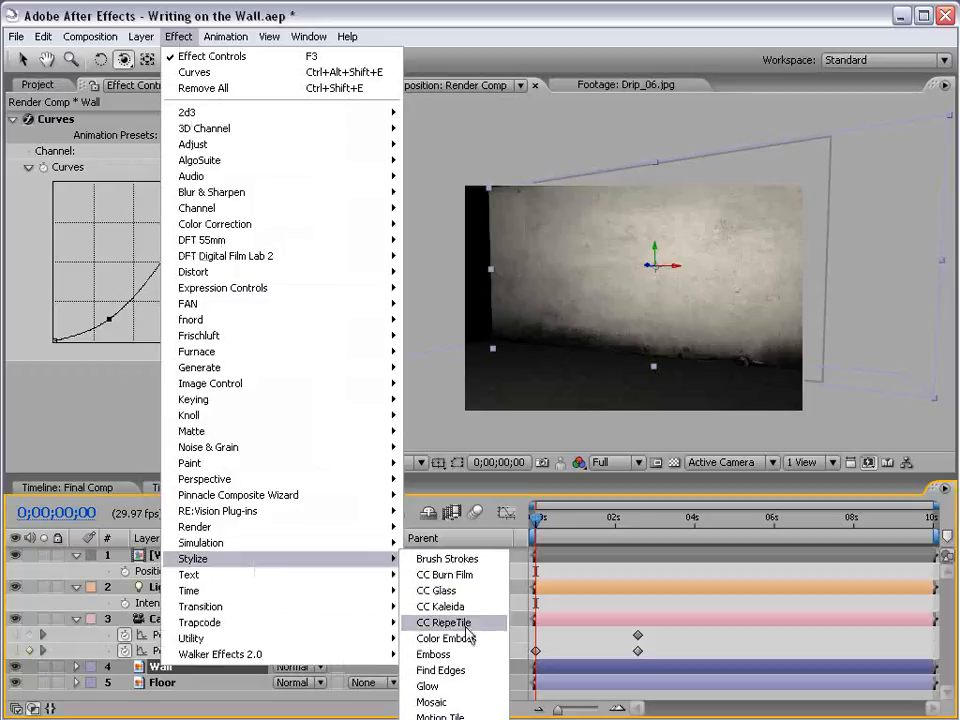
{"action": "left_click", "coordinate": [430, 716]}
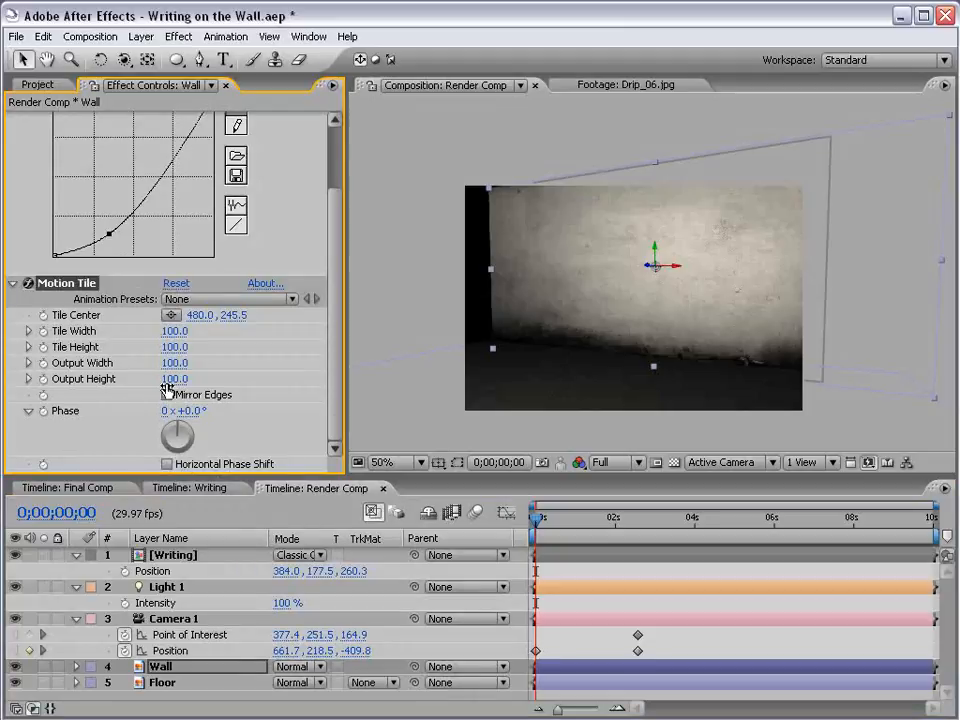
{"action": "left_click_drag", "start_coordinate": [170, 364], "coordinate": [176, 364]}
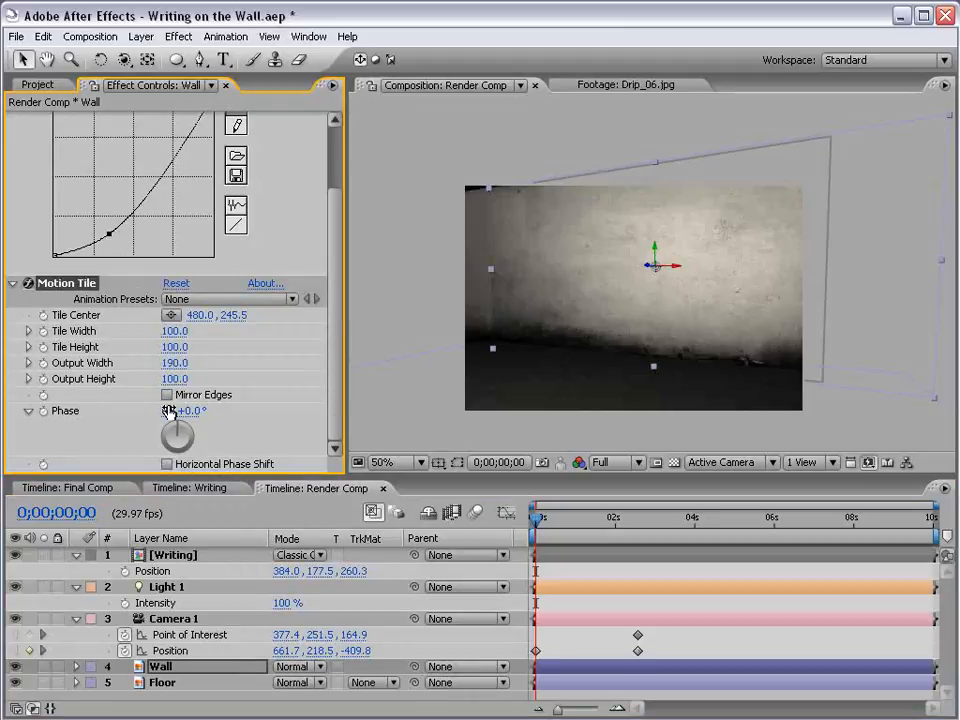
{"action": "left_click", "coordinate": [167, 395]}
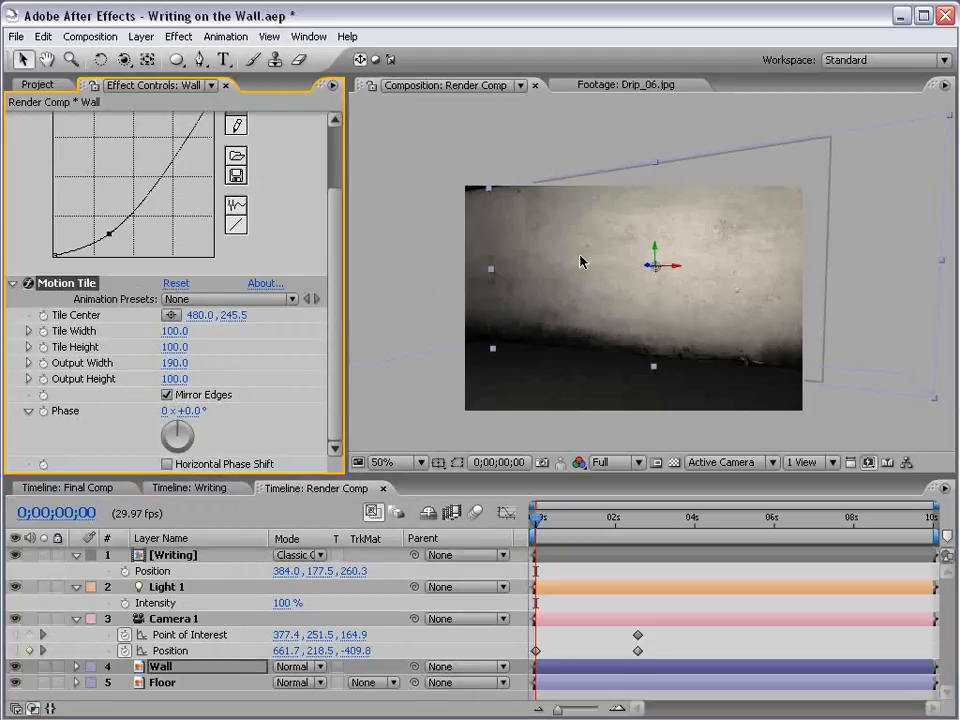
- Try orbiting the camera widely around to the opposite end of the tiled wall, and undo that orbit
{"action": "key", "text": "c"}
{"action": "left_click_drag", "start_coordinate": [544, 300], "coordinate": [664, 310]}
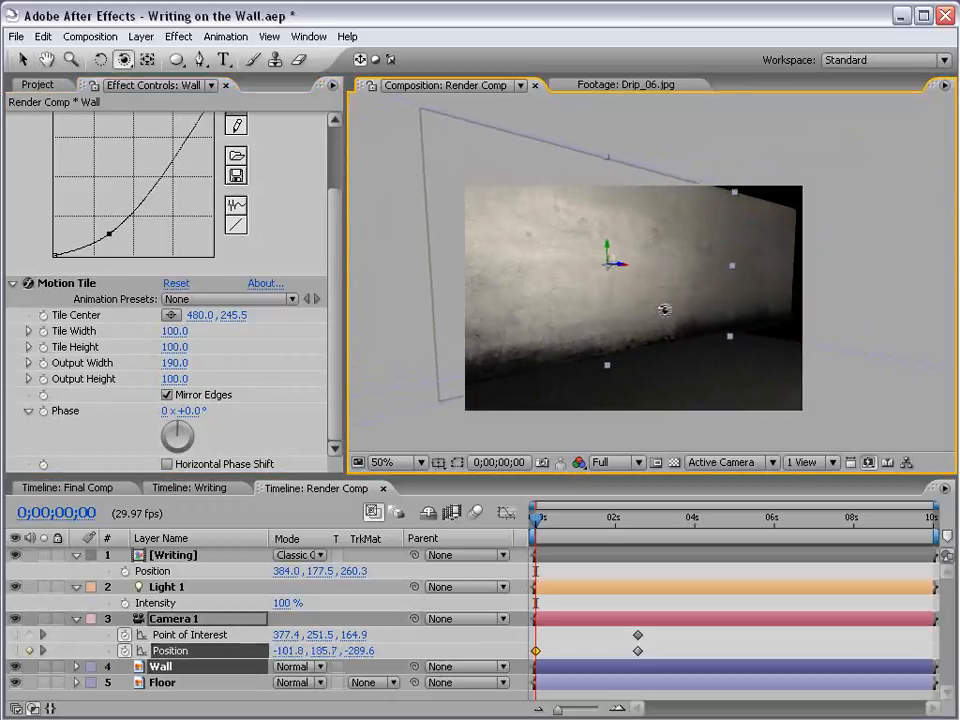
{"action": "key", "text": "ctrl+z"}
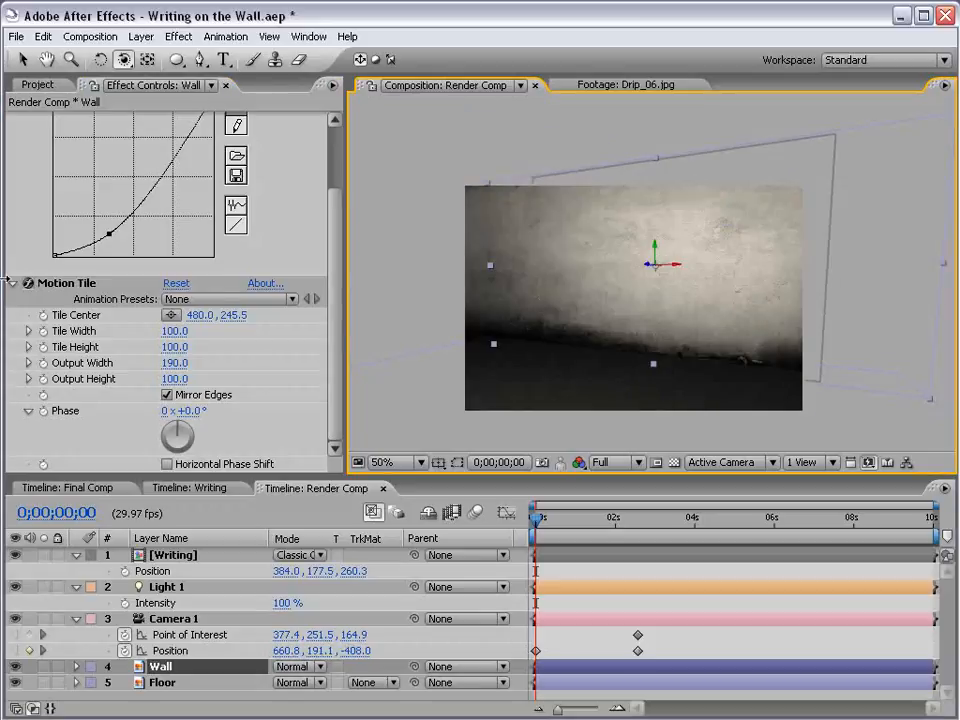
- Delete the Motion Tile effect from the Wall layer
{"action": "left_click", "coordinate": [83, 288]}
{"action": "key", "text": "Delete"}
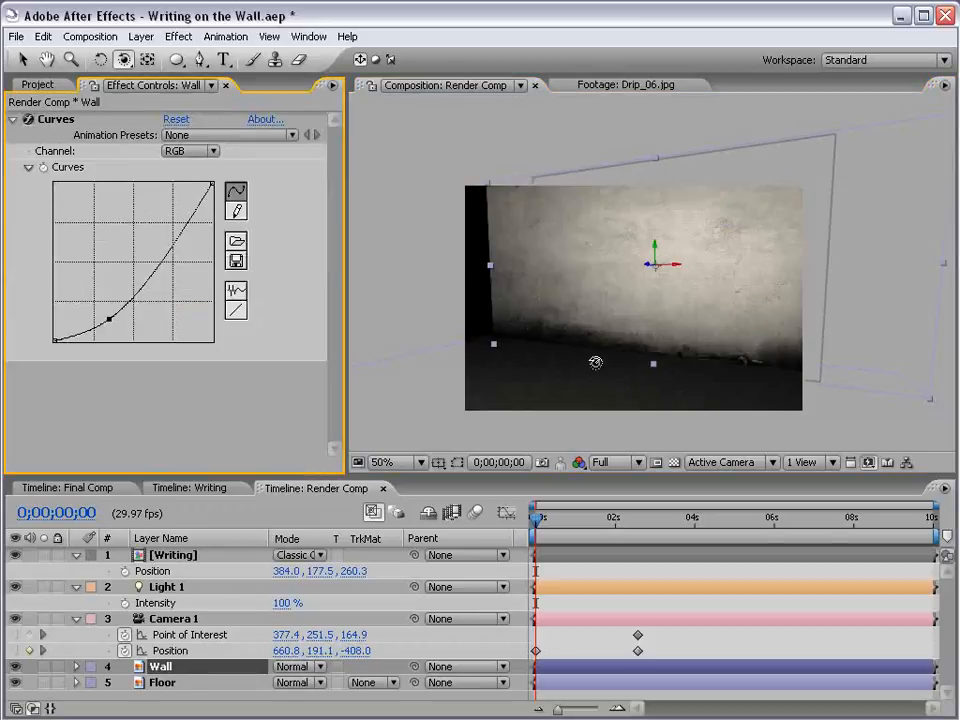
- Orbit the camera at the first frame to about 534.7, 229.5, -448.6, and scrub the move to 0;00;02;19
{"action": "left_click_drag", "start_coordinate": [565, 332], "coordinate": [583, 324]}
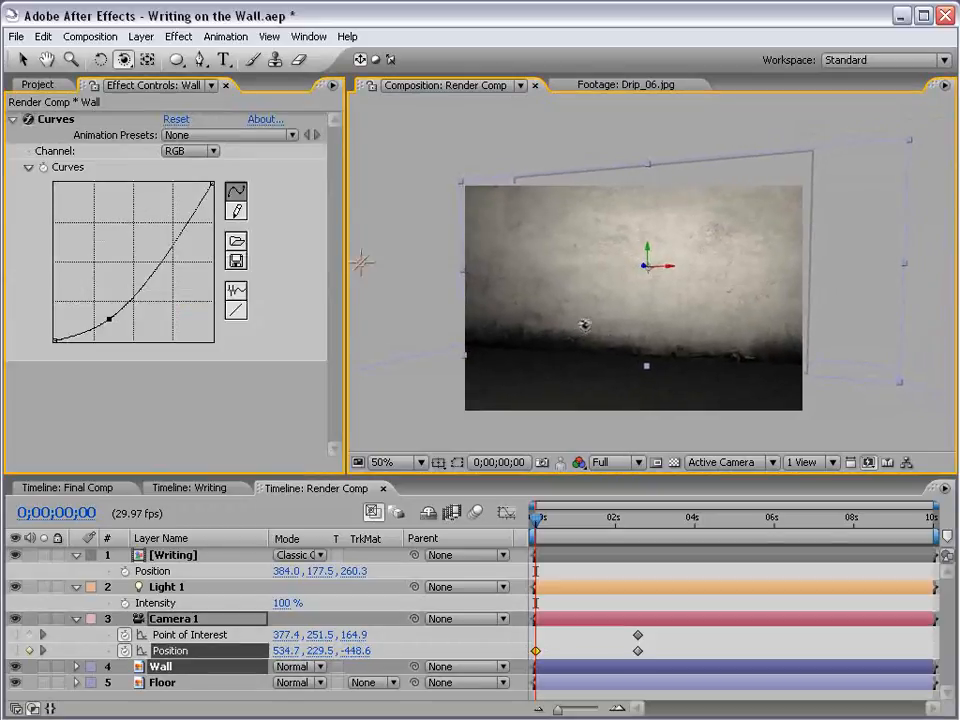
{"action": "left_click_drag", "start_coordinate": [537, 518], "coordinate": [641, 522]}
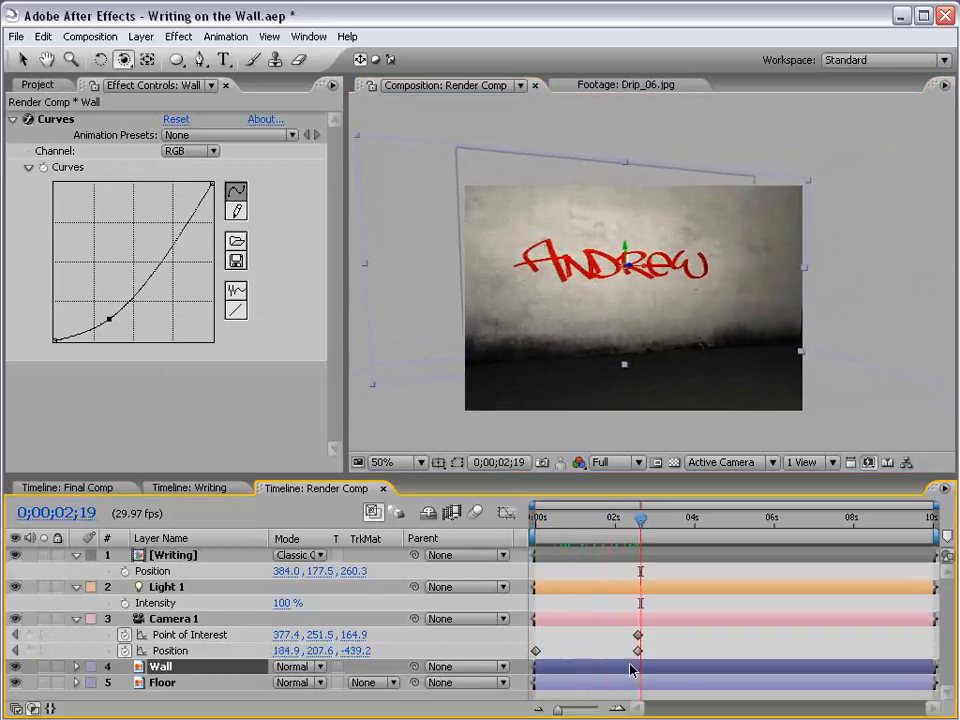
- Apply Easy Ease to all of Camera 1's Point of Interest and Position keyframes, and preview the eased move
{"action": "left_click_drag", "start_coordinate": [660, 641], "coordinate": [533, 655]}
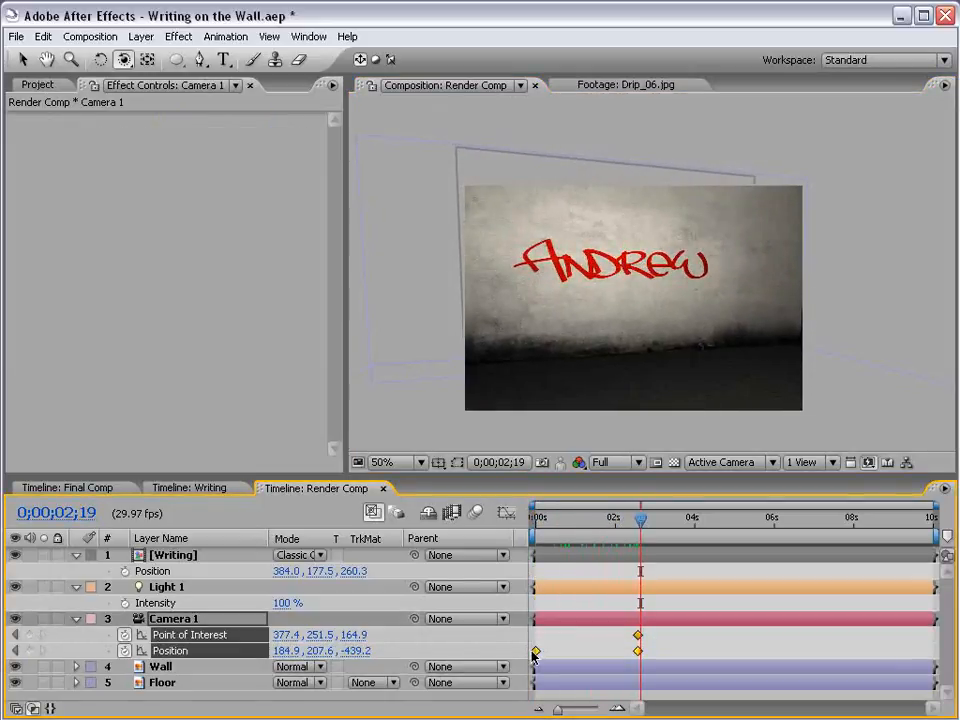
{"action": "key", "text": "v"}
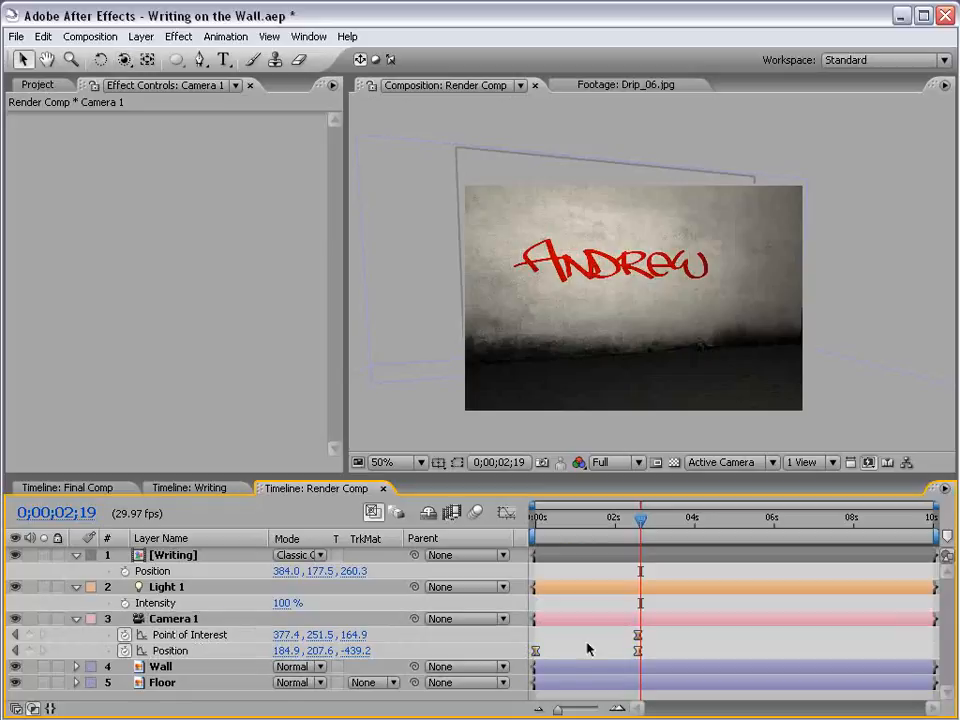
{"action": "left_click", "coordinate": [588, 650]}
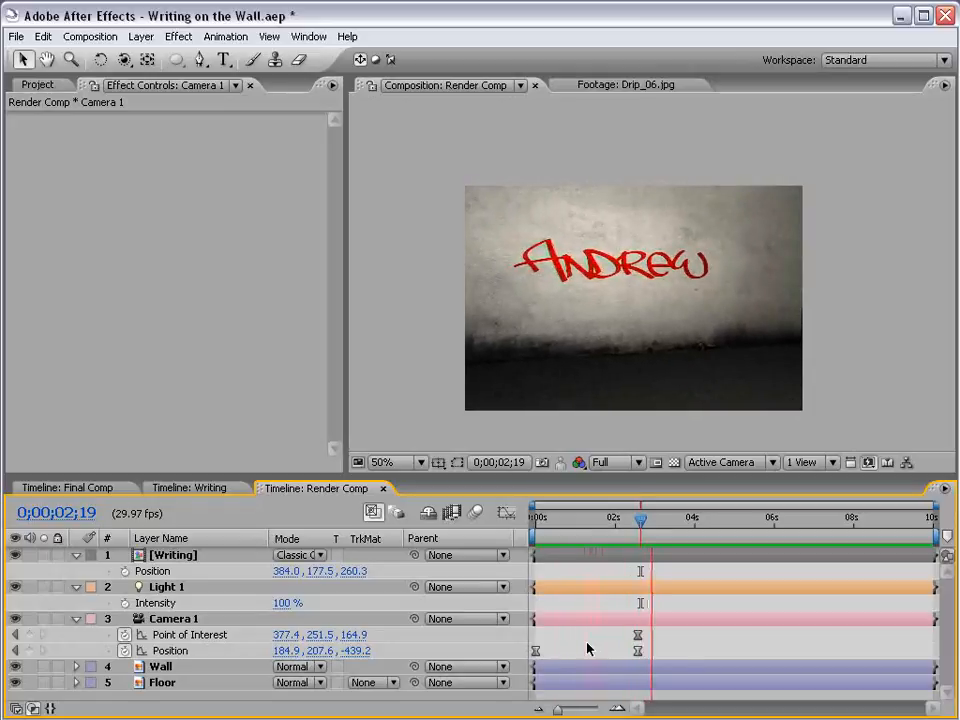
{"action": "key", "text": "space"}
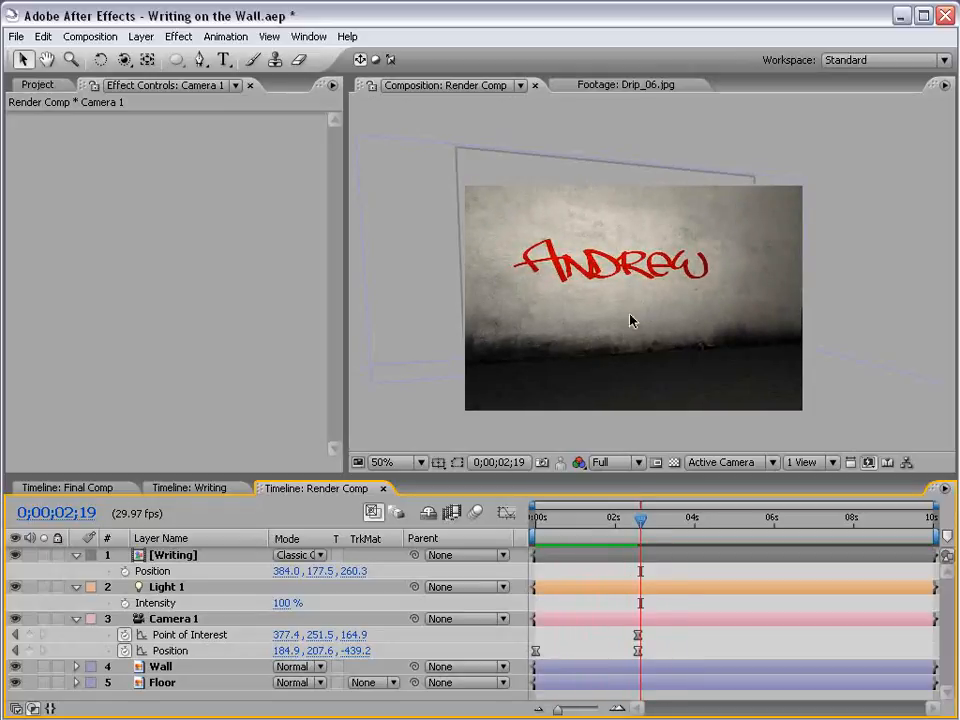
- Move the Writing layer down the wall to 448.0, 247.5, 260.3 and scale it down slightly
{"action": "left_click", "coordinate": [171, 571]}
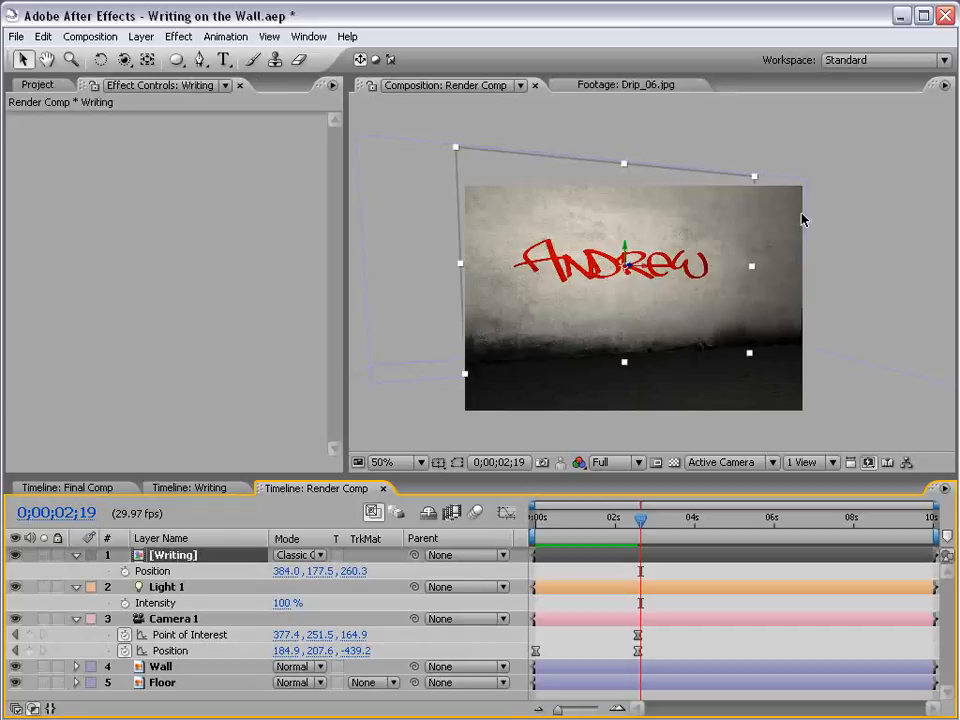
{"action": "left_click_drag", "start_coordinate": [626, 258], "coordinate": [682, 298]}
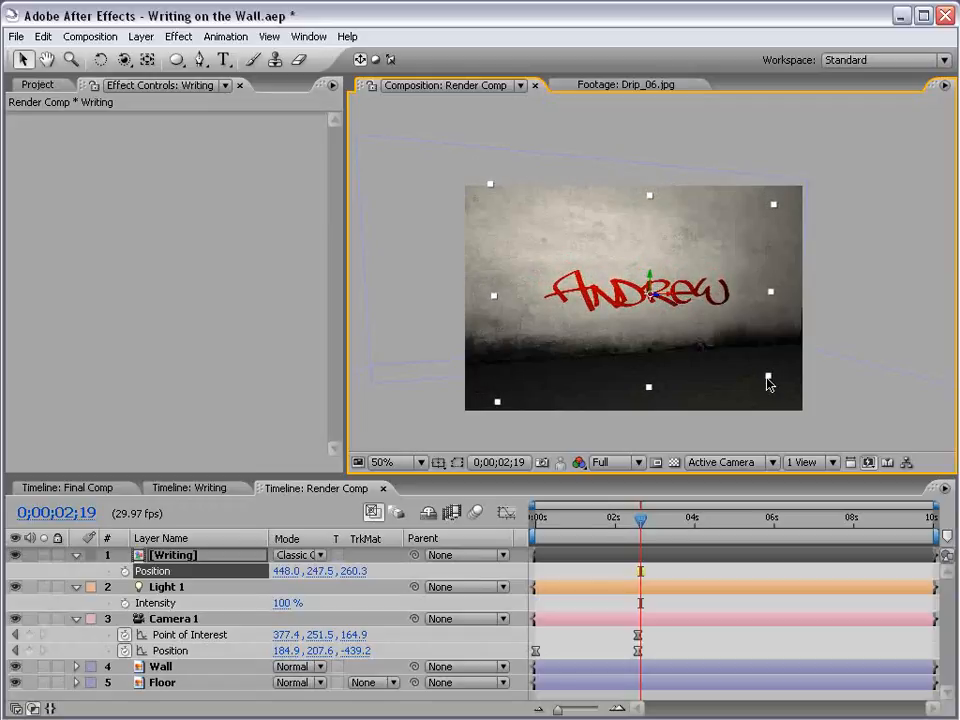
{"action": "left_click_drag", "start_coordinate": [747, 364], "coordinate": [751, 366]}
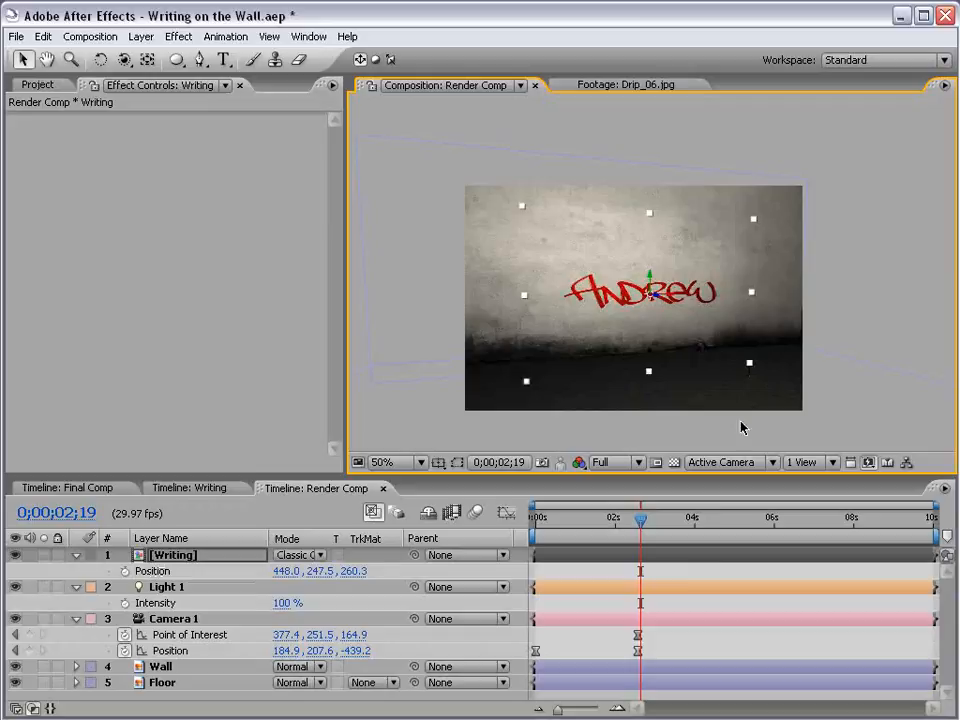
{"action": "left_click", "coordinate": [718, 603]}
{"action": "scroll", "coordinate": [617, 342], "scroll_direction": "up", "scroll_amount": 2}
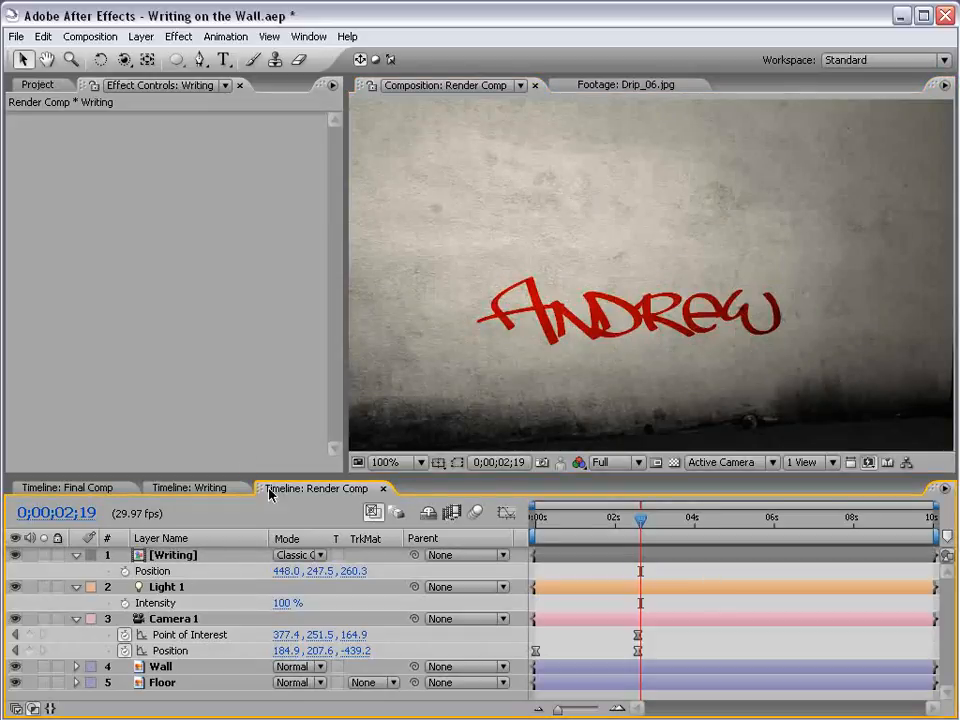
- Open the Writing comp and change the name text's fill color to a darker red
{"action": "double_click", "coordinate": [174, 557]}
{"action": "double_click", "coordinate": [650, 280]}
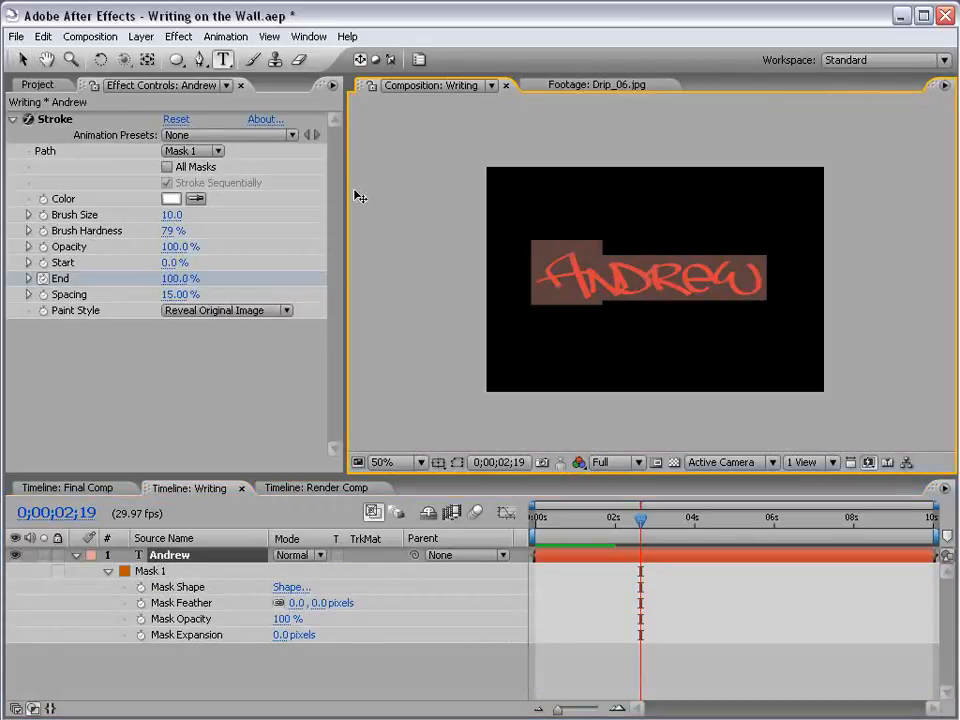
{"action": "left_click", "coordinate": [418, 60]}
{"action": "left_click", "coordinate": [916, 170]}
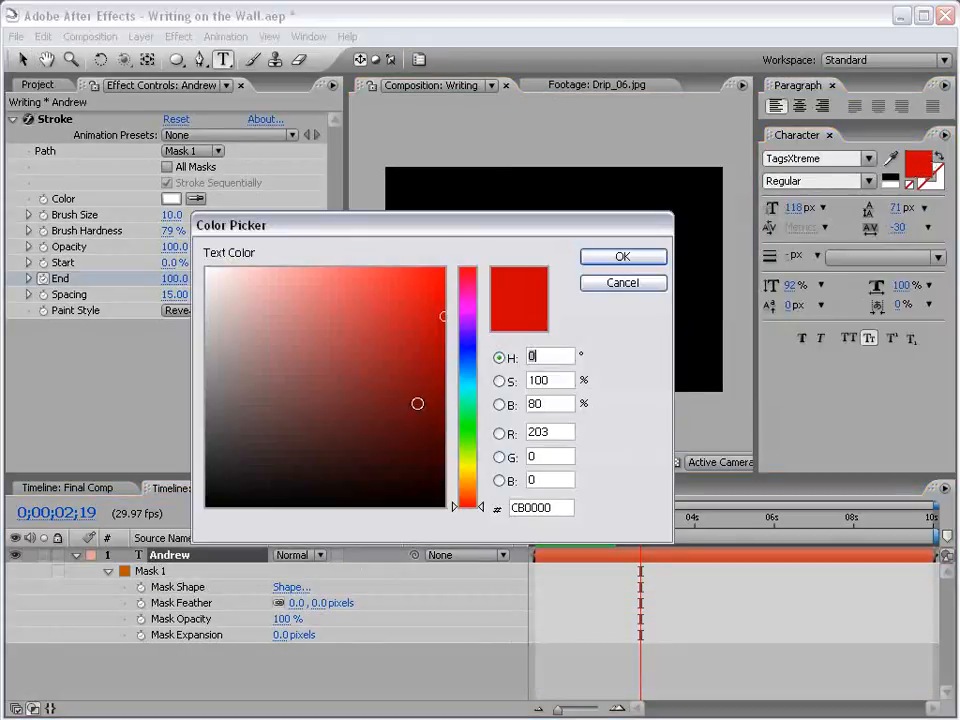
{"action": "left_click_drag", "start_coordinate": [418, 403], "coordinate": [444, 343]}
{"action": "key", "text": "Return"}
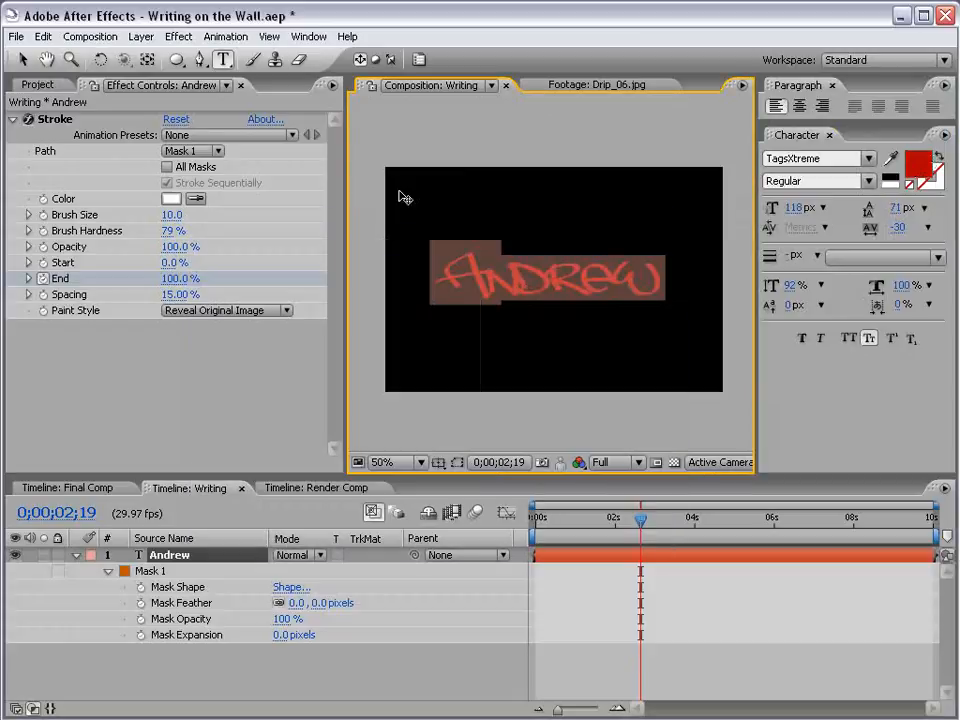
{"action": "left_click", "coordinate": [22, 59]}
{"action": "left_click", "coordinate": [688, 628]}
- Compare with Final Comp and examine the recolored text in Render Comp around 0;00;02;07
{"action": "left_click", "coordinate": [110, 489]}
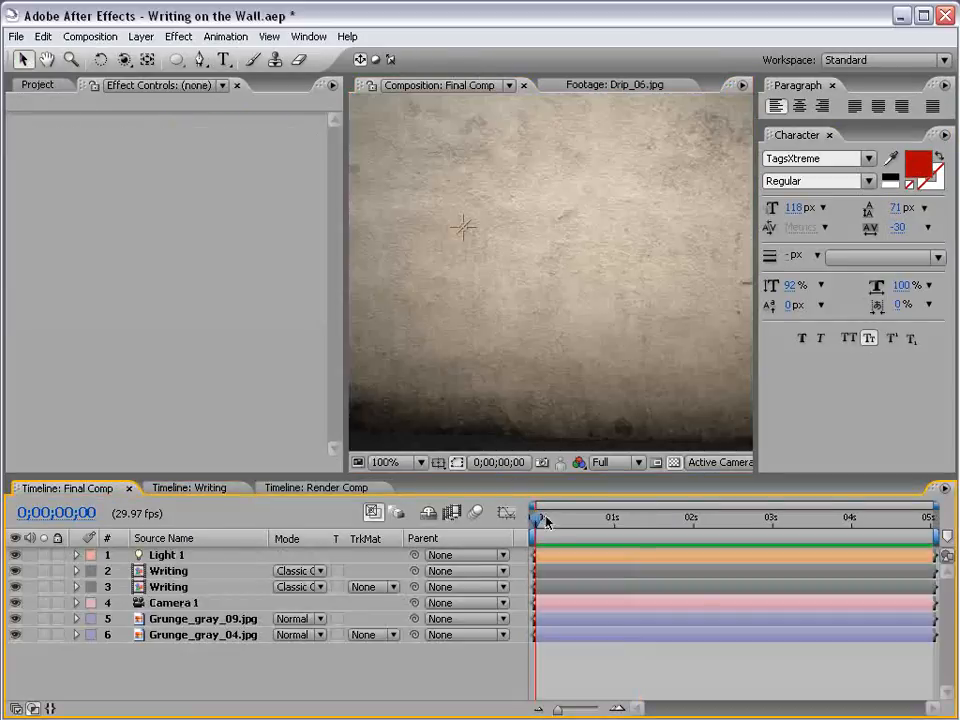
{"action": "left_click", "coordinate": [316, 488]}
{"action": "scroll", "coordinate": [535, 390], "scroll_direction": "down", "scroll_amount": 1}
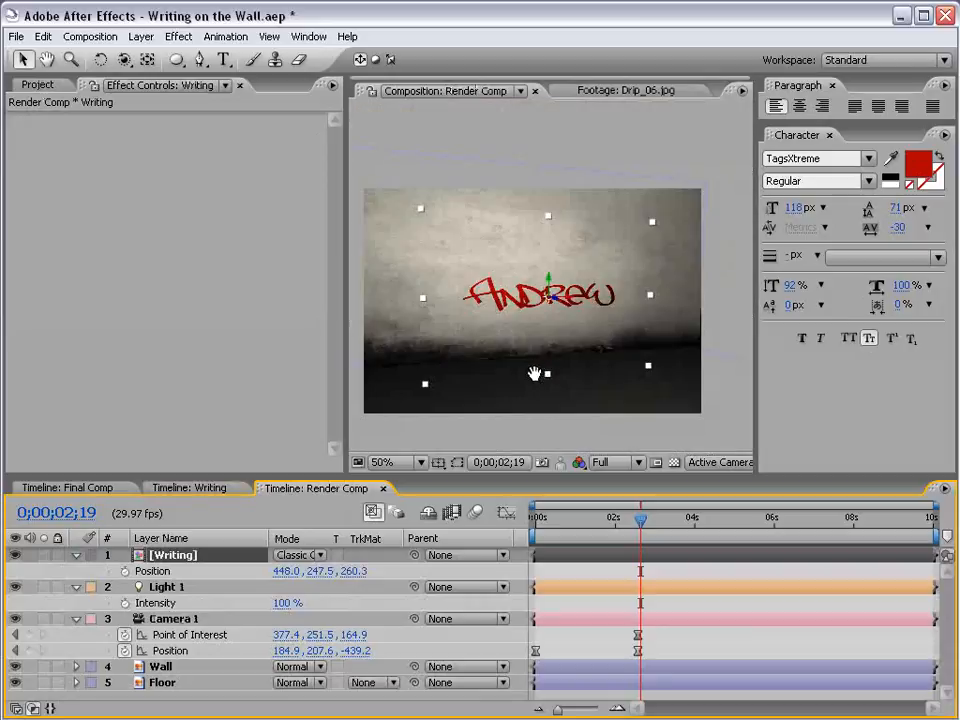
{"action": "left_click_drag", "start_coordinate": [604, 520], "coordinate": [624, 522]}
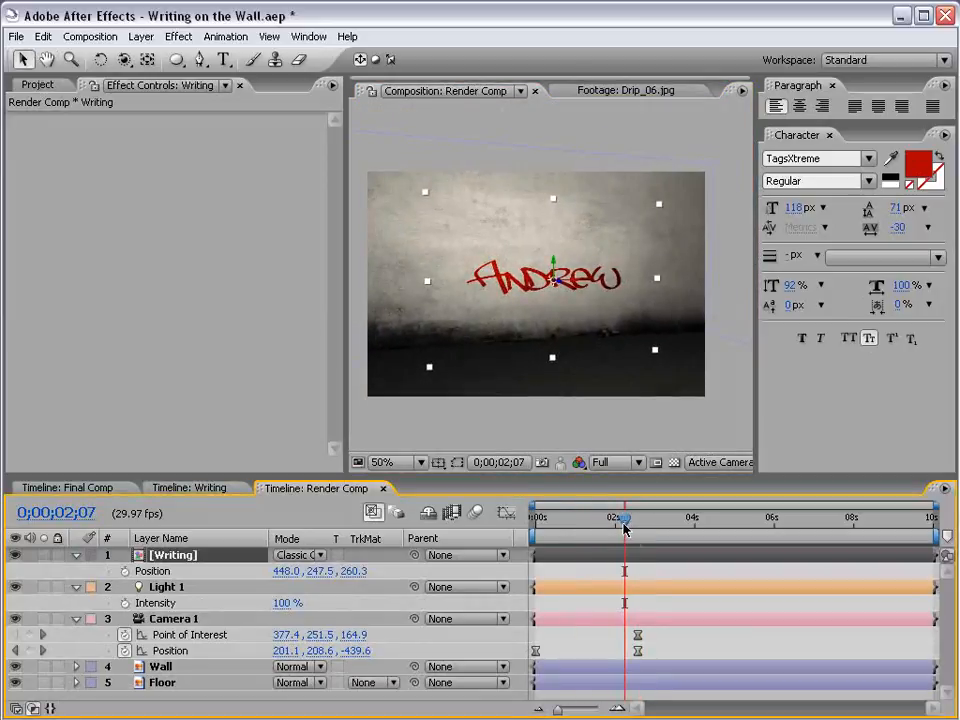
- Add Paint_01.mov from the Riot_Gear_FX Paint_Splatter folder to the Writing comp above the text layer
{"action": "left_click", "coordinate": [192, 488]}
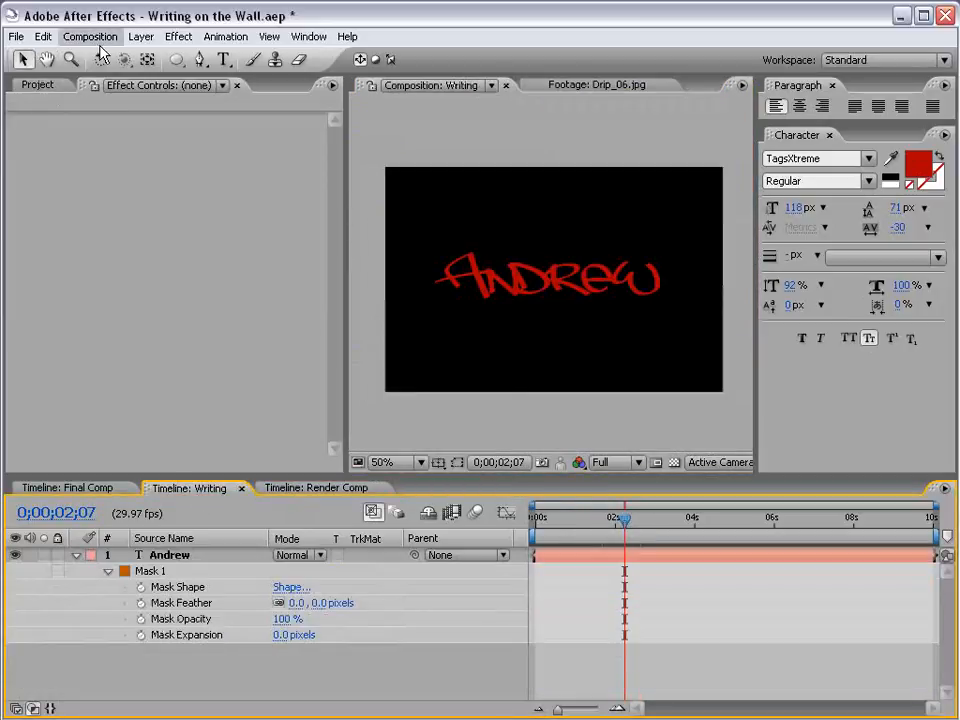
{"action": "left_click", "coordinate": [39, 86]}
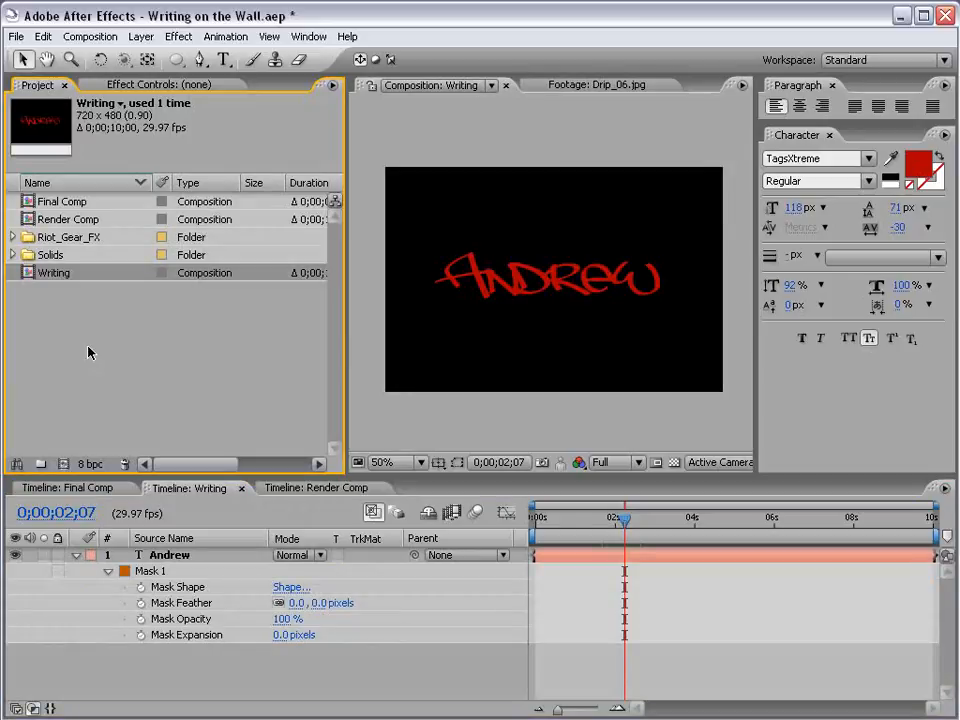
{"action": "left_click", "coordinate": [13, 238]}
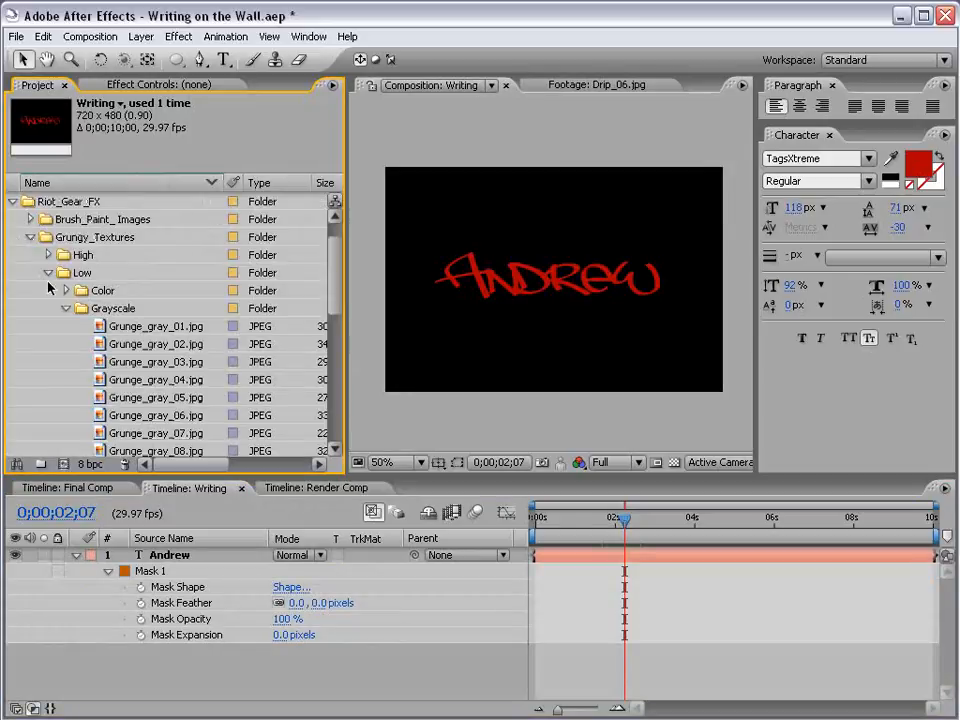
{"action": "left_click", "coordinate": [64, 309]}
{"action": "left_click", "coordinate": [48, 272]}
{"action": "left_click", "coordinate": [31, 256]}
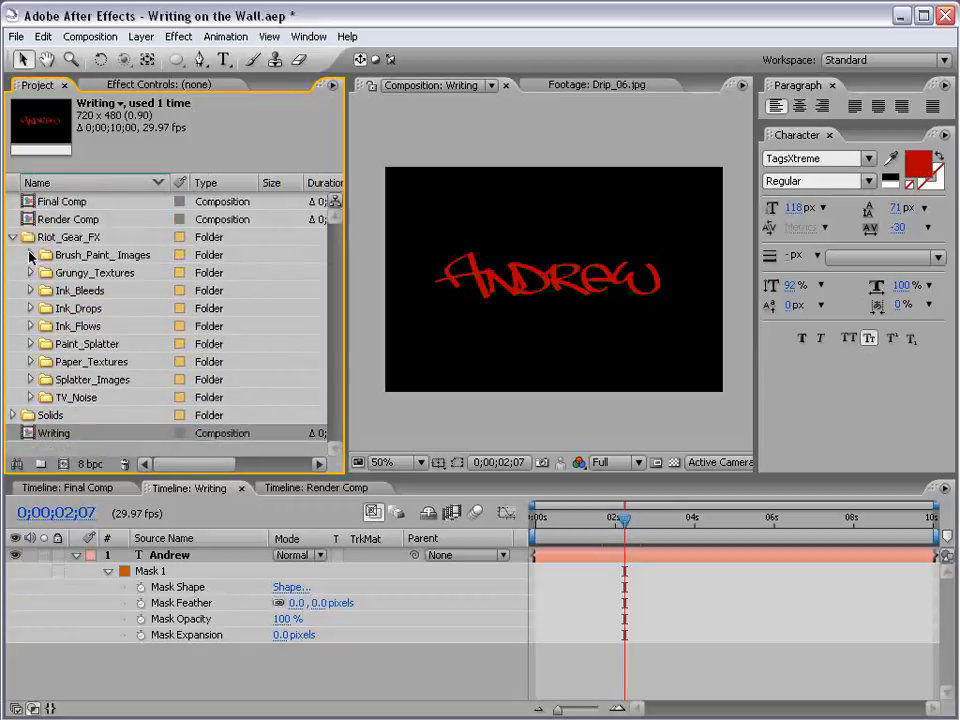
{"action": "left_click", "coordinate": [31, 344]}
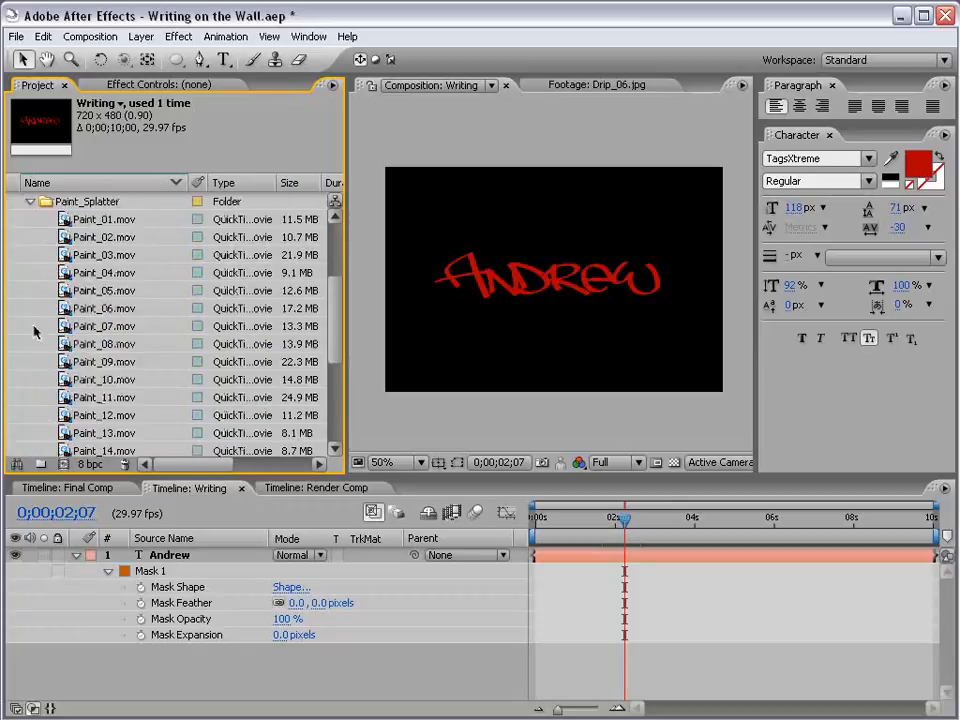
{"action": "left_click", "coordinate": [72, 219]}
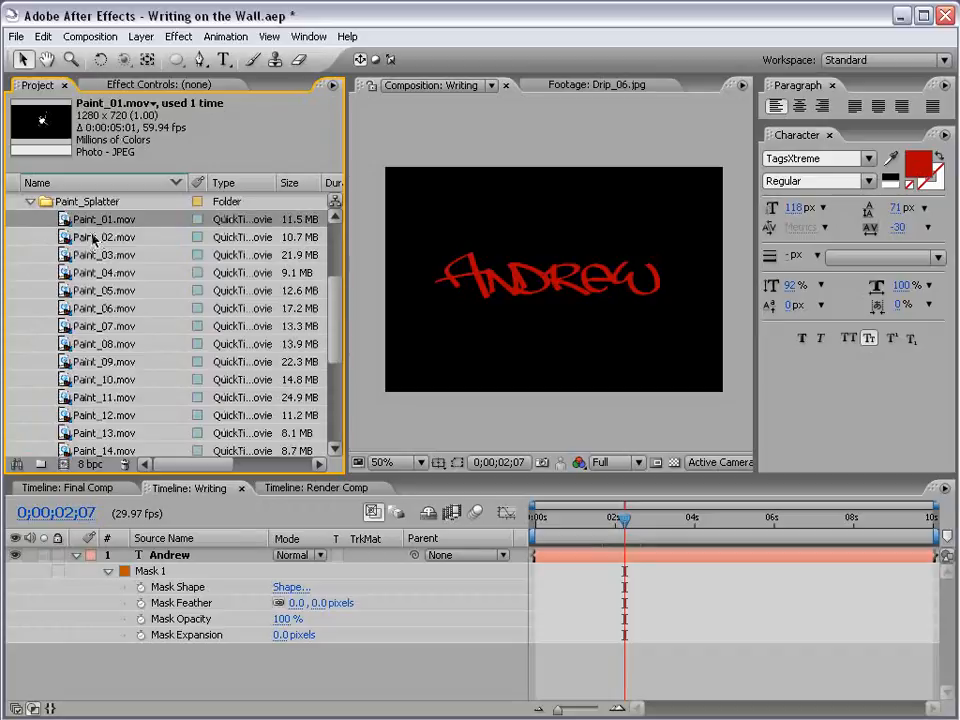
{"action": "mouse_move", "coordinate": [100, 224]}
{"action": "left_mouse_down"}
{"action": "mouse_move", "coordinate": [428, 257]}
{"action": "mouse_move", "coordinate": [555, 340]}
{"action": "mouse_move", "coordinate": [578, 331]}
{"action": "left_mouse_up"}
- Scale the Paint_01.mov splatter layer down to about half its size
{"action": "key", "text": "comma"}
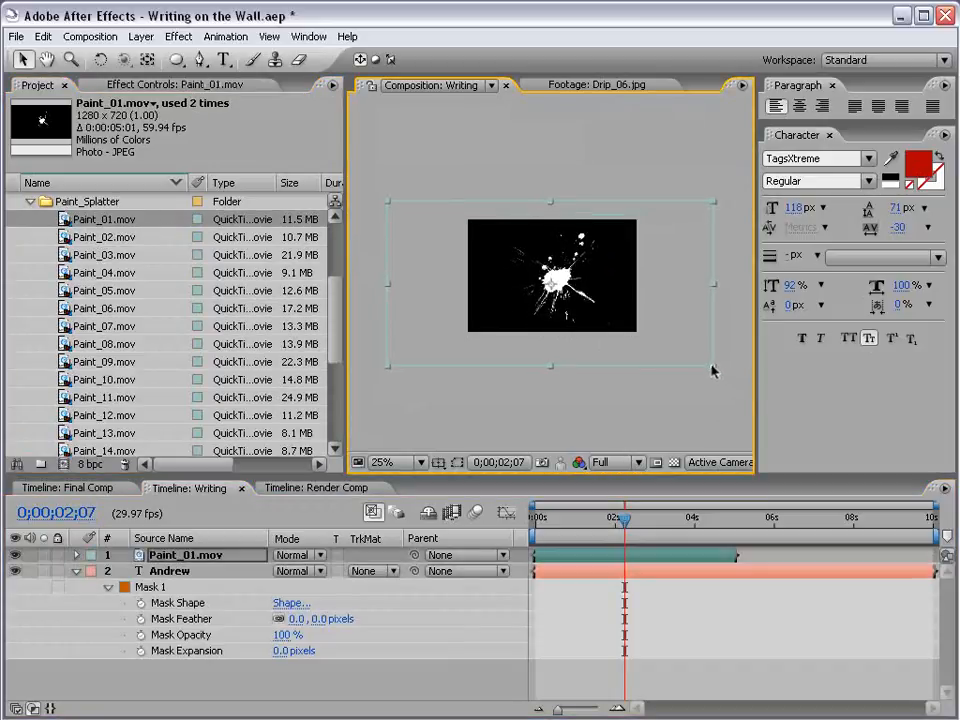
{"action": "key", "text": "period"}
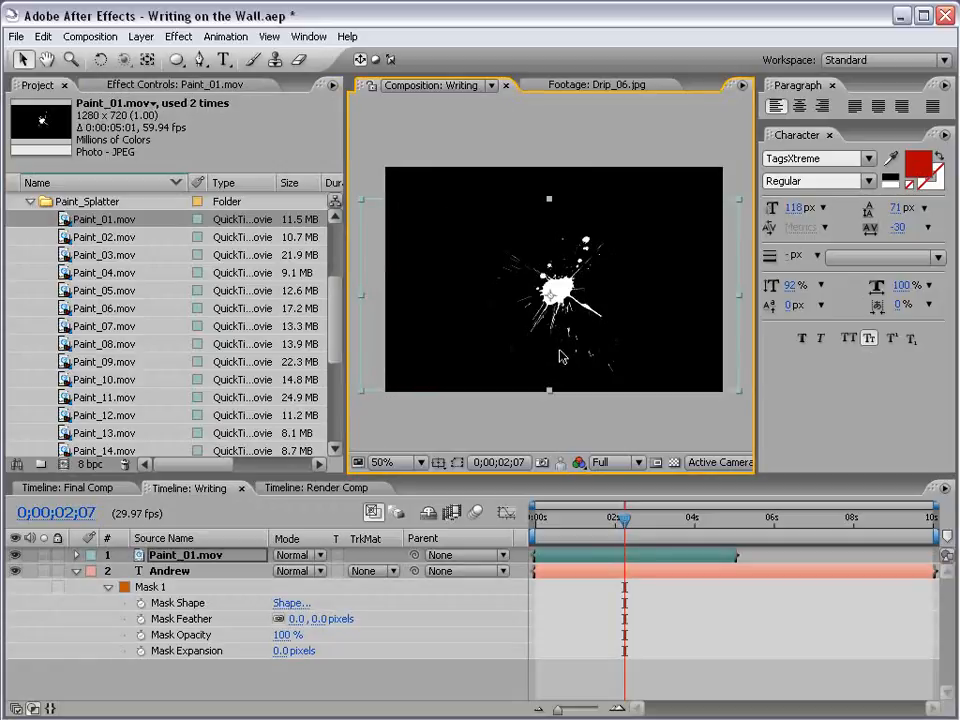
{"action": "key", "text": "period"}
{"action": "key", "text": "comma"}
{"action": "left_click_drag", "start_coordinate": [579, 335], "coordinate": [568, 318]}
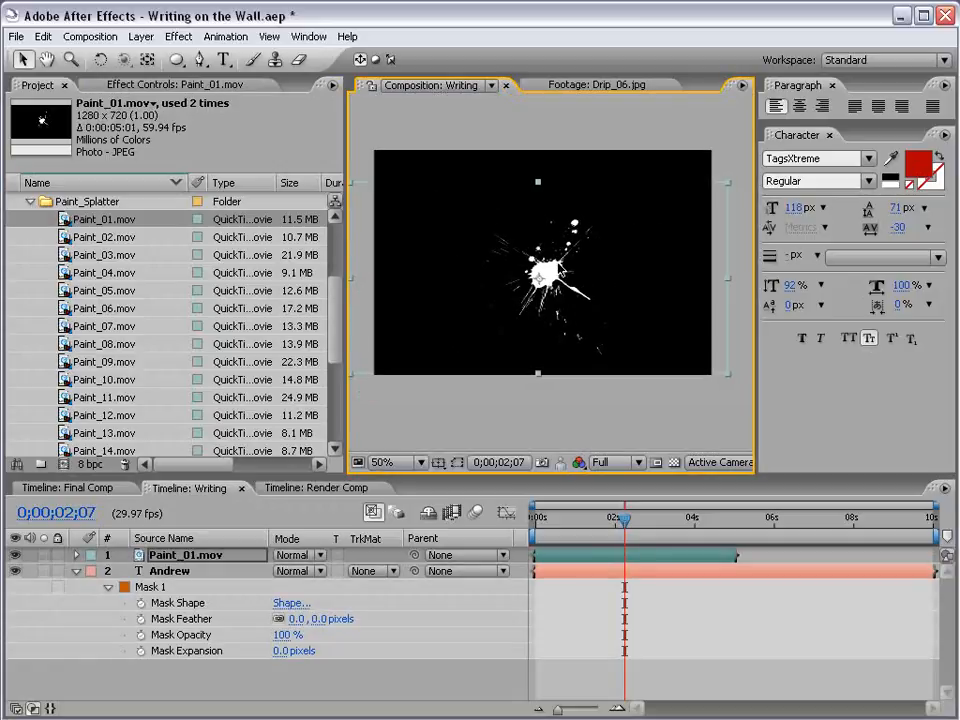
- Apply the Set Matte effect to Paint_01.mov with Use For Matte set to Luminance
{"action": "left_click", "coordinate": [179, 36]}
{"action": "mouse_move", "coordinate": [280, 208]}
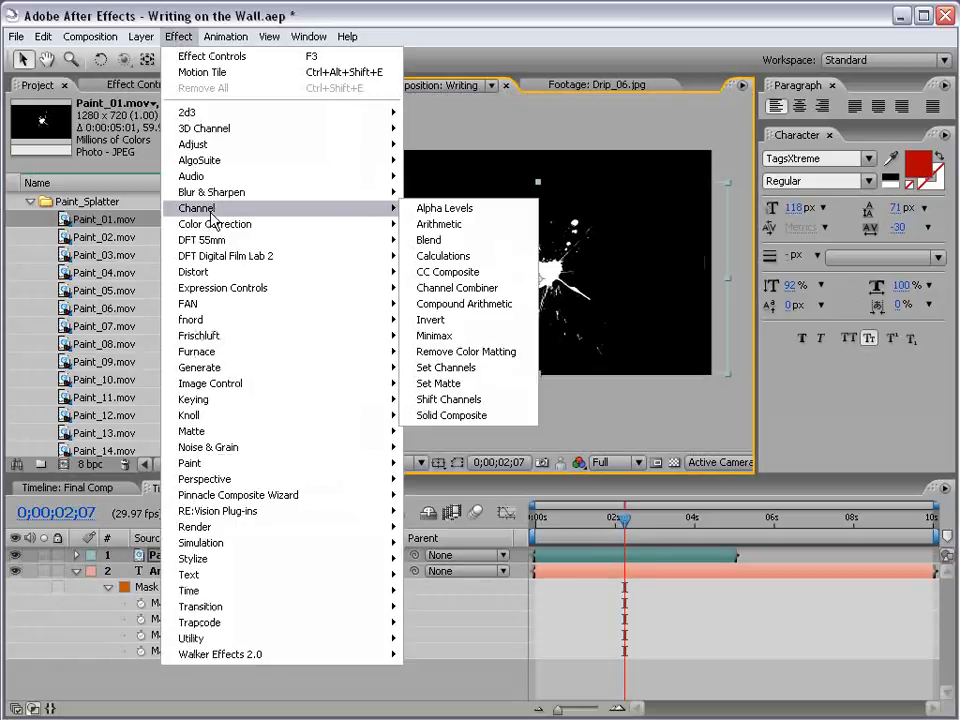
{"action": "left_click", "coordinate": [445, 384]}
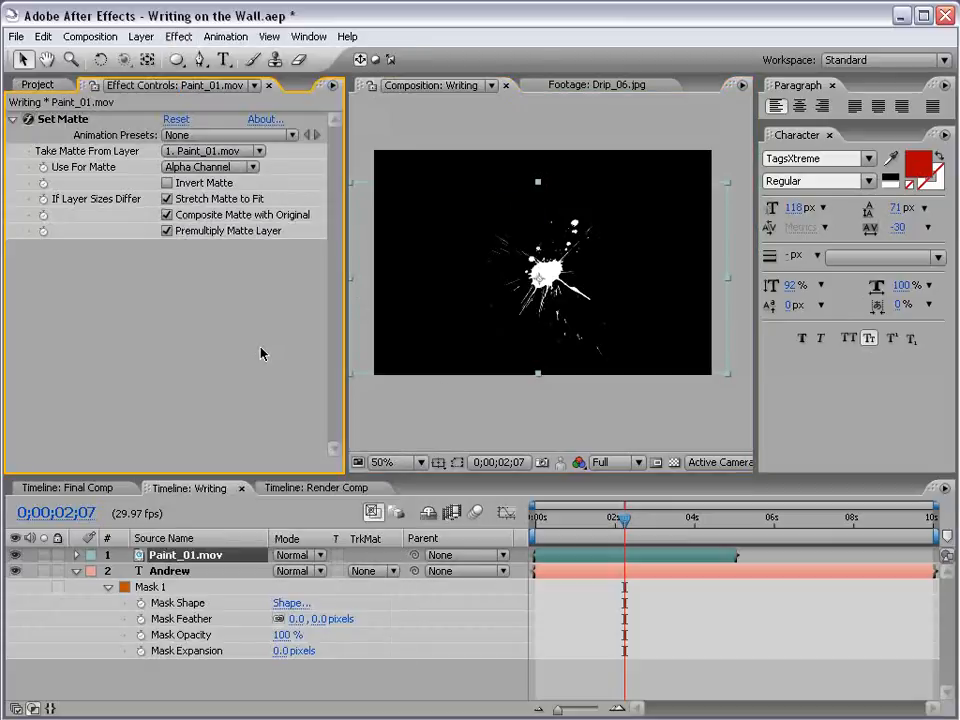
{"action": "left_click", "coordinate": [210, 167]}
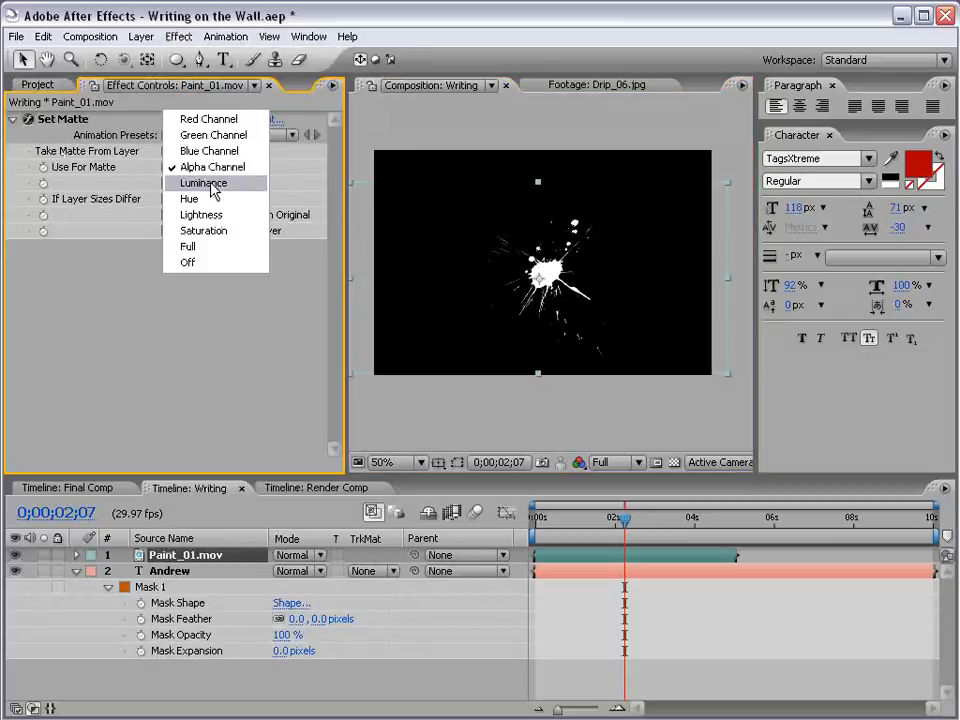
{"action": "left_click", "coordinate": [212, 185]}
{"action": "mouse_move", "coordinate": [547, 353]}
{"action": "left_mouse_down"}
{"action": "mouse_move", "coordinate": [514, 294]}
{"action": "mouse_move", "coordinate": [587, 298]}
{"action": "mouse_move", "coordinate": [490, 306]}
{"action": "mouse_move", "coordinate": [540, 305]}
{"action": "left_mouse_up"}
- Apply the Fill effect to Paint_01.mov and match its color to the dark red of the name text
{"action": "left_click", "coordinate": [178, 36]}
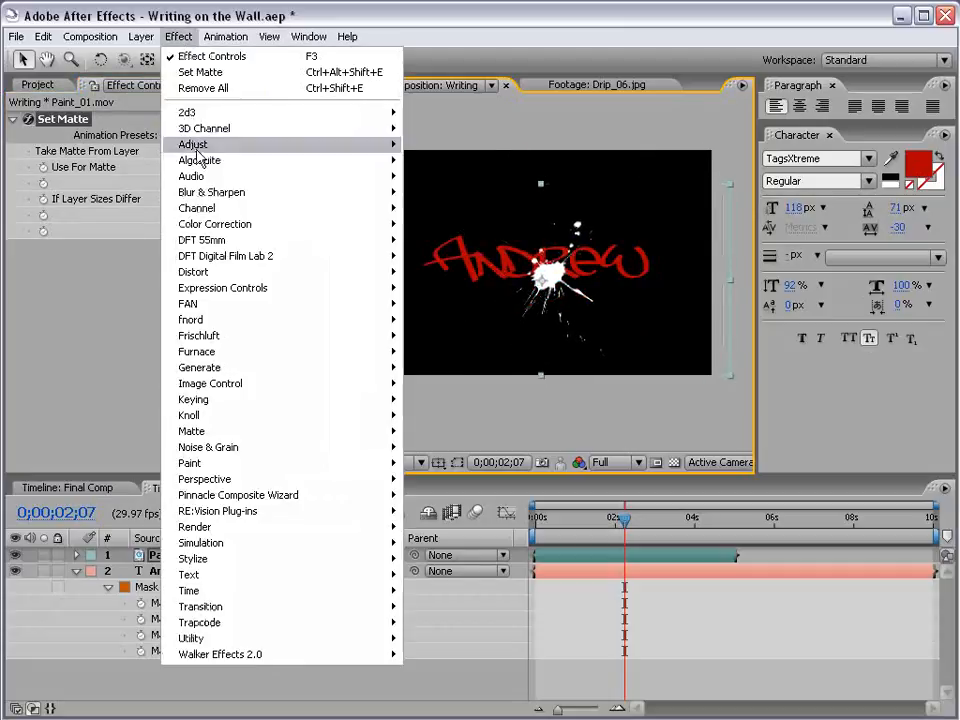
{"action": "mouse_move", "coordinate": [214, 370]}
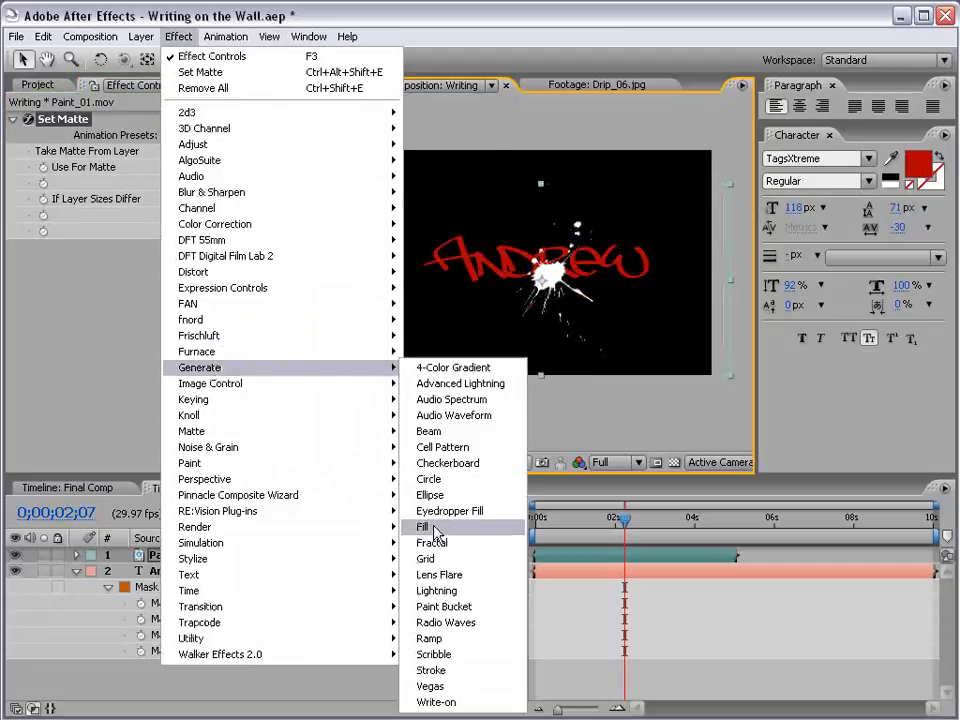
{"action": "left_click", "coordinate": [430, 523]}
{"action": "left_click", "coordinate": [171, 310]}
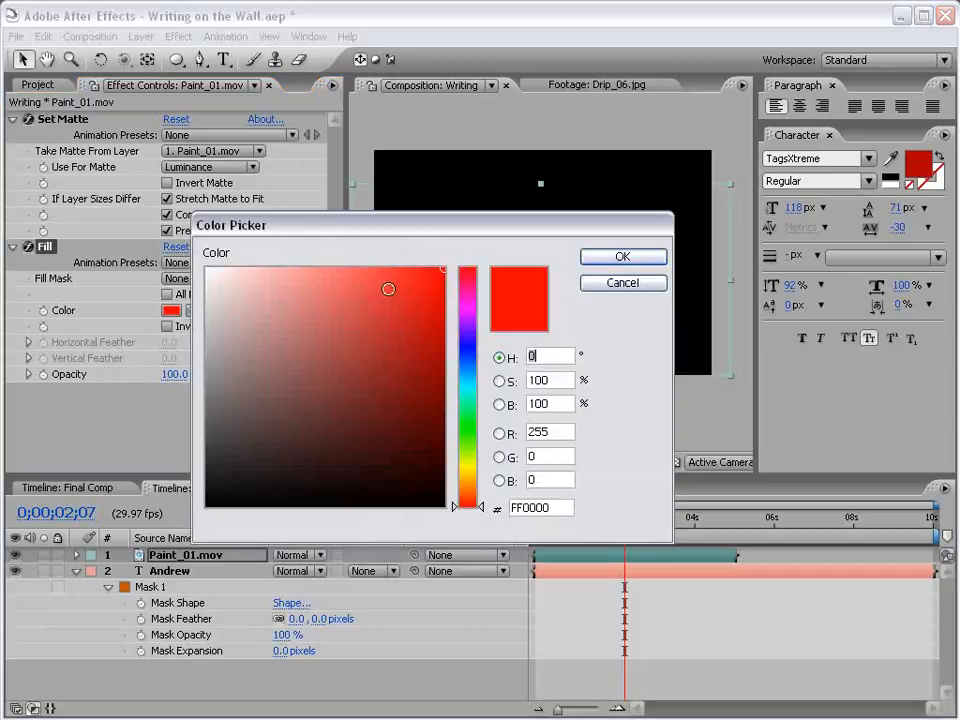
{"action": "left_click", "coordinate": [621, 281]}
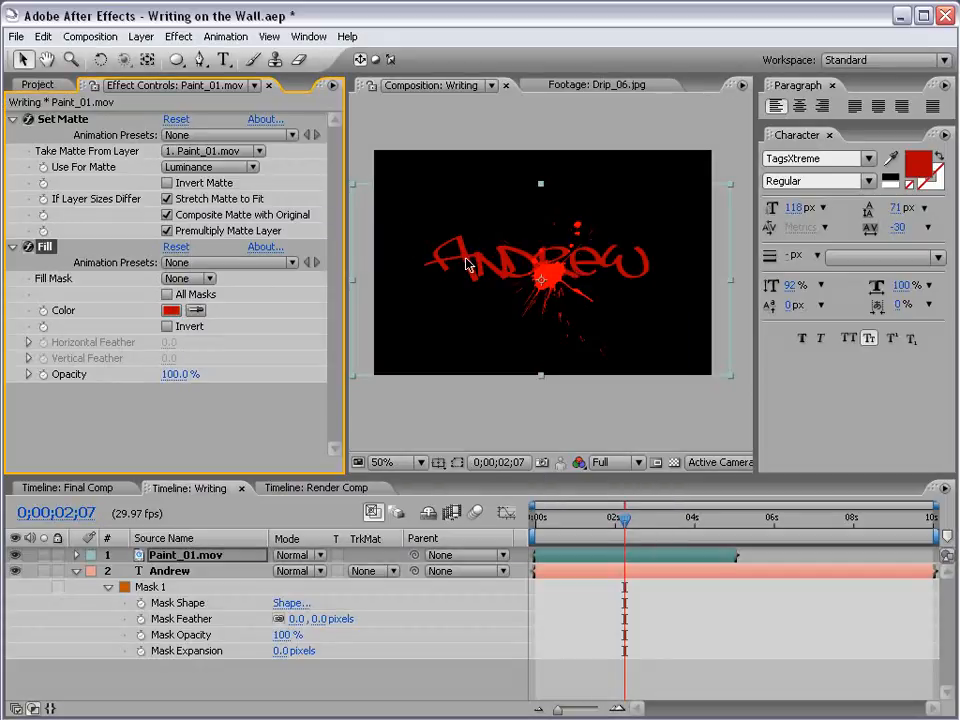
- Place the splatter below the first letters and delay the Paint_01.mov layer's start to about 0;00;00;15
{"action": "left_click_drag", "start_coordinate": [613, 293], "coordinate": [529, 321]}
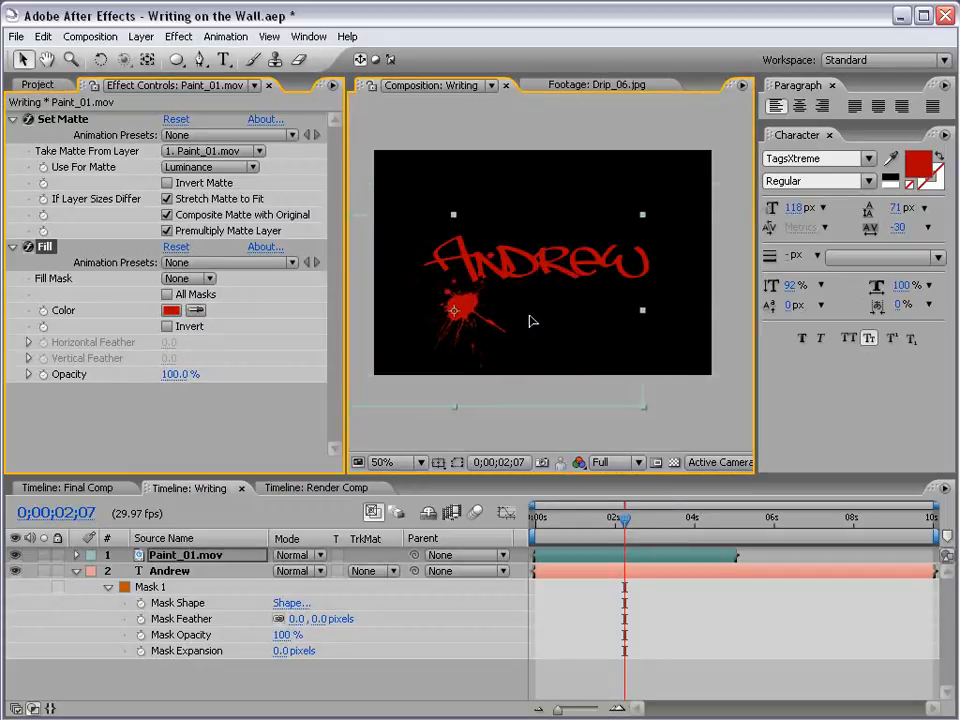
{"action": "left_click", "coordinate": [538, 520]}
{"action": "key", "text": "space"}
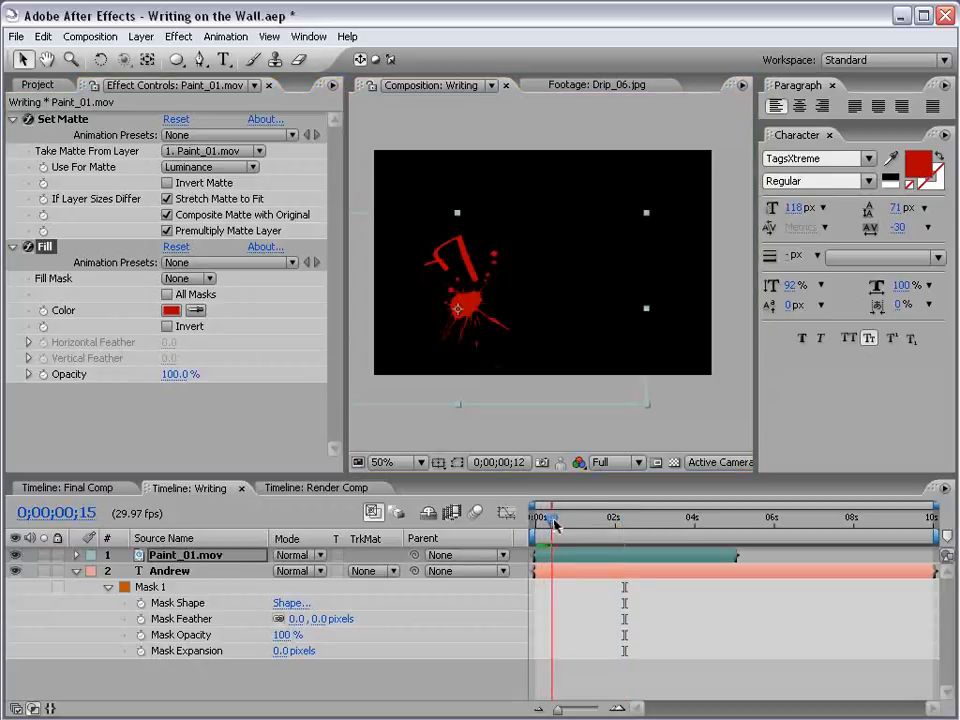
{"action": "mouse_move", "coordinate": [551, 559]}
{"action": "left_mouse_down"}
{"action": "mouse_move", "coordinate": [571, 555]}
{"action": "mouse_move", "coordinate": [556, 525]}
{"action": "mouse_move", "coordinate": [582, 525]}
{"action": "left_mouse_up"}
- Add Paint_02.mov to the Writing comp and copy the Set Matte and Fill effects from Paint_01.mov onto it
{"action": "left_click", "coordinate": [37, 84]}
{"action": "mouse_move", "coordinate": [100, 237]}
{"action": "left_mouse_down"}
{"action": "mouse_move", "coordinate": [536, 257]}
{"action": "mouse_move", "coordinate": [537, 272]}
{"action": "left_mouse_up"}
{"action": "left_click", "coordinate": [577, 575]}
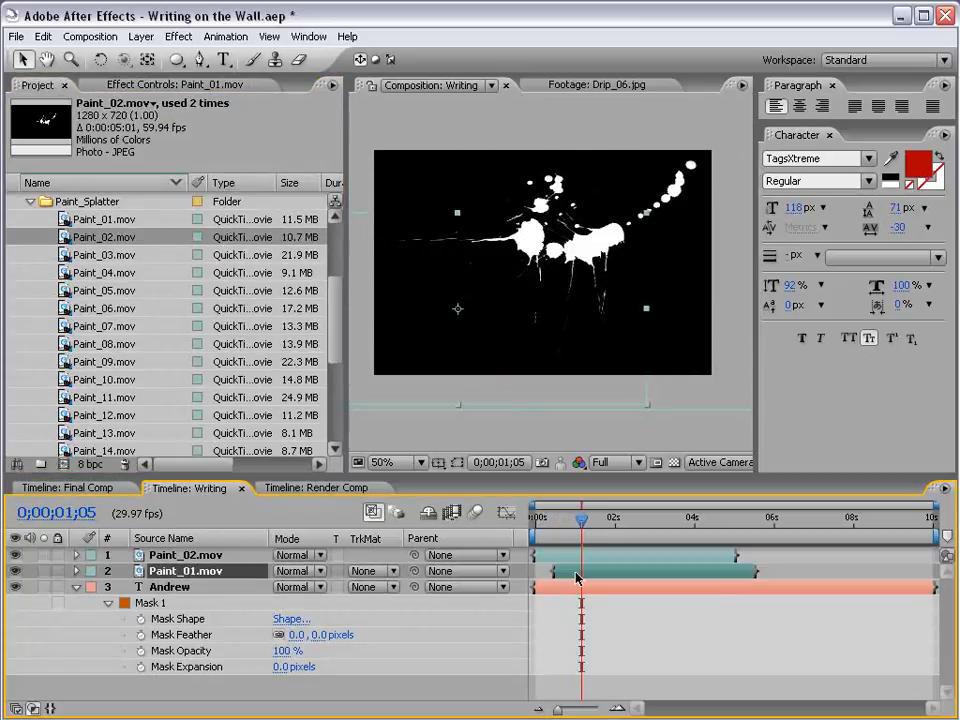
{"action": "left_click", "coordinate": [170, 84]}
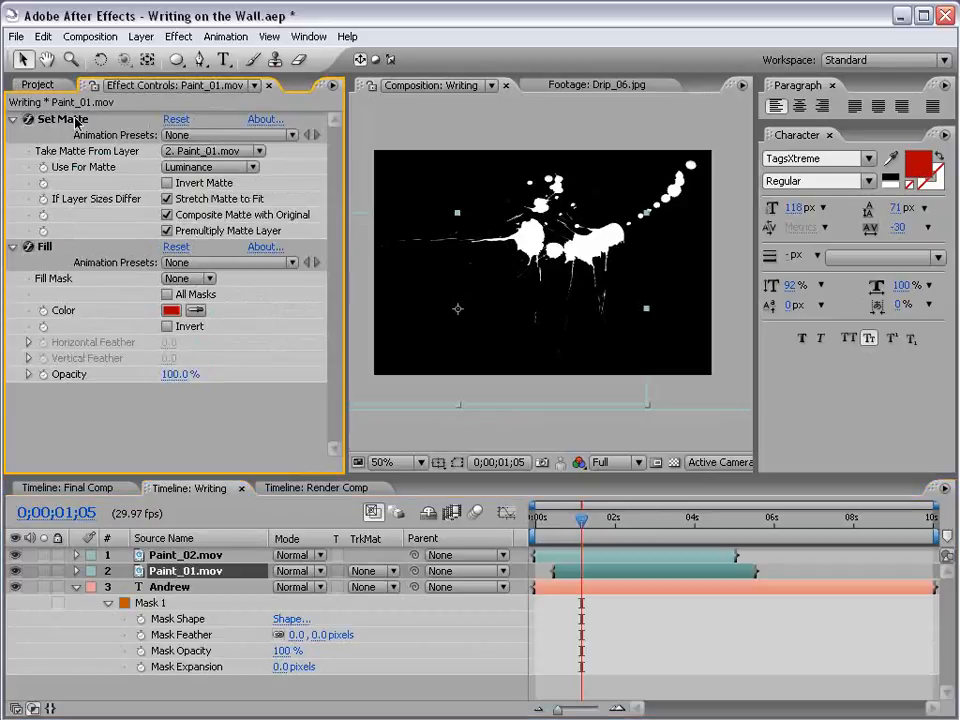
{"action": "left_click", "coordinate": [176, 556]}
{"action": "key", "text": "ctrl+v"}
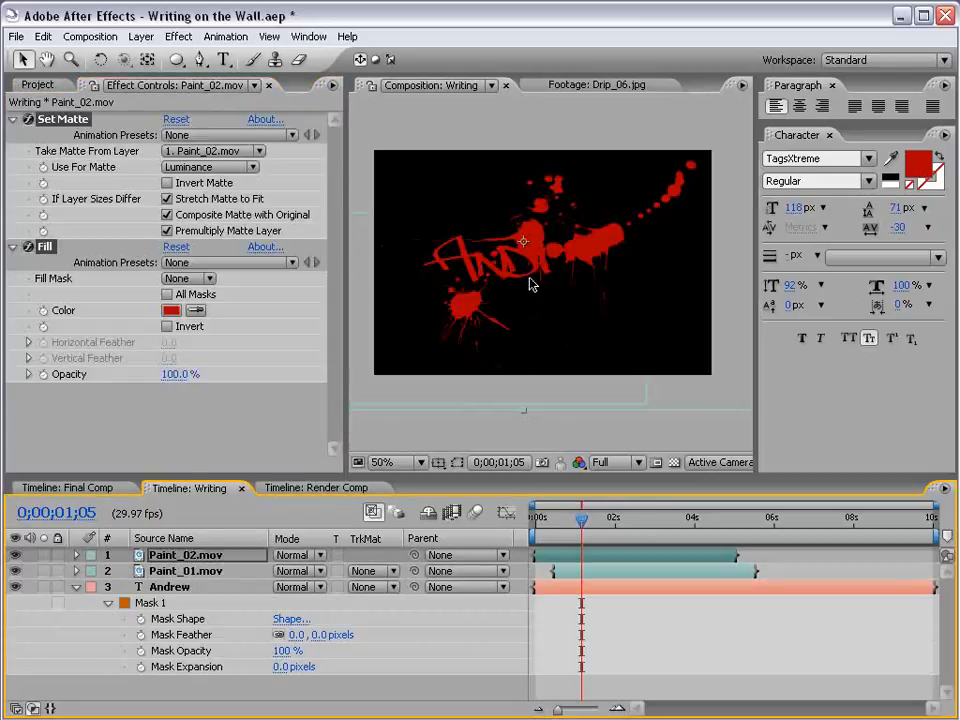
- Scale down the Paint_02.mov splatter, place it above the name's last letters, and delay the layer's start to about 1 second
{"action": "scroll", "coordinate": [563, 268], "scroll_direction": "down", "scroll_amount": 1}
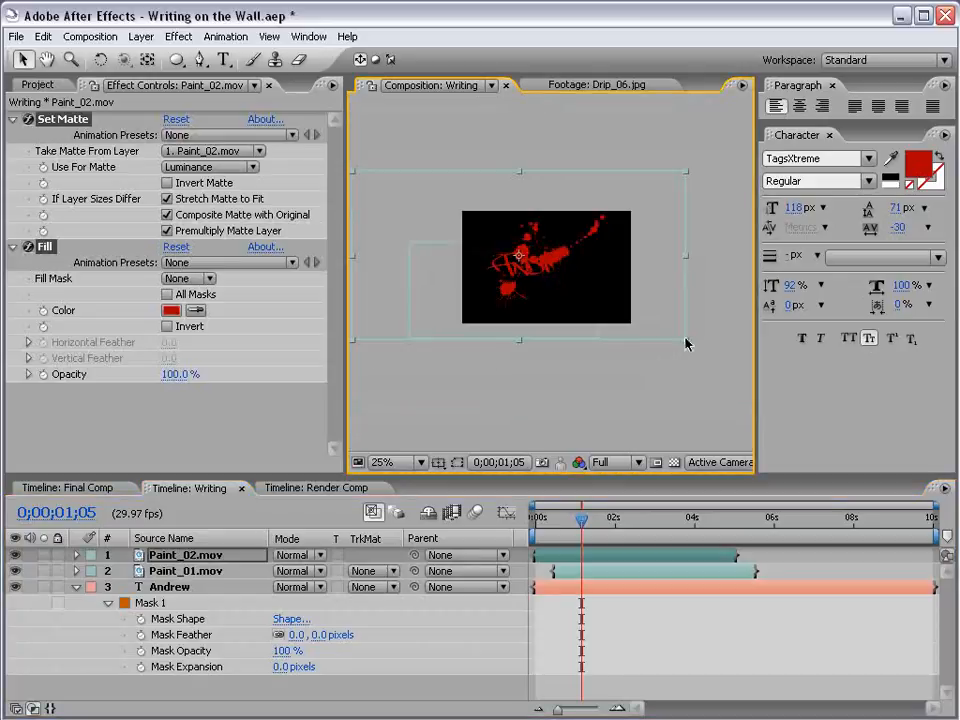
{"action": "scroll", "coordinate": [553, 285], "scroll_direction": "up", "scroll_amount": 1}
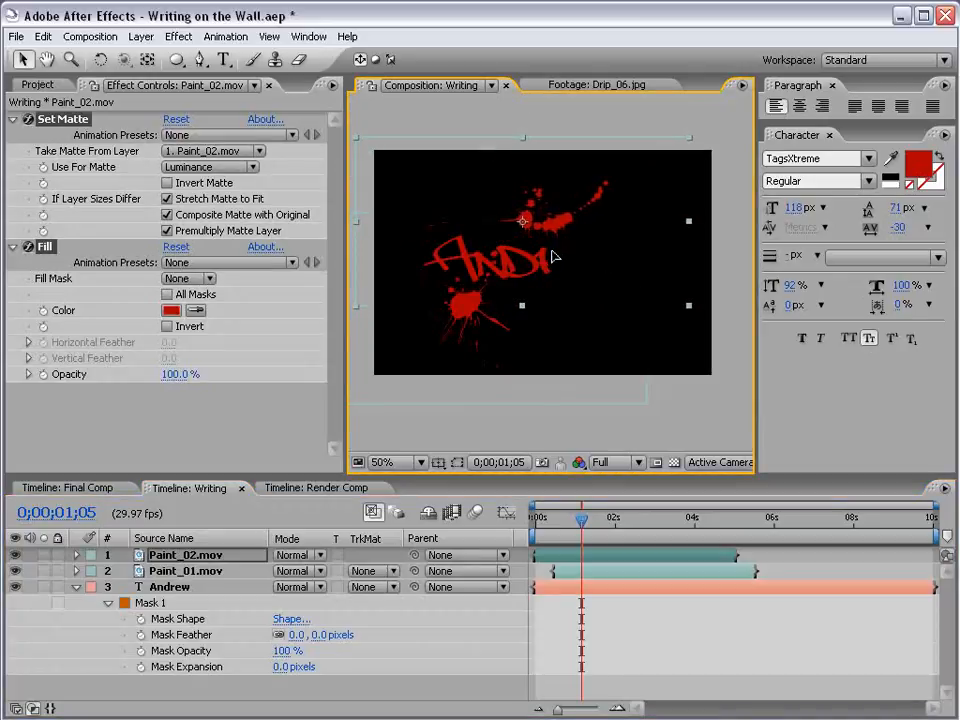
{"action": "left_click_drag", "start_coordinate": [553, 258], "coordinate": [566, 260]}
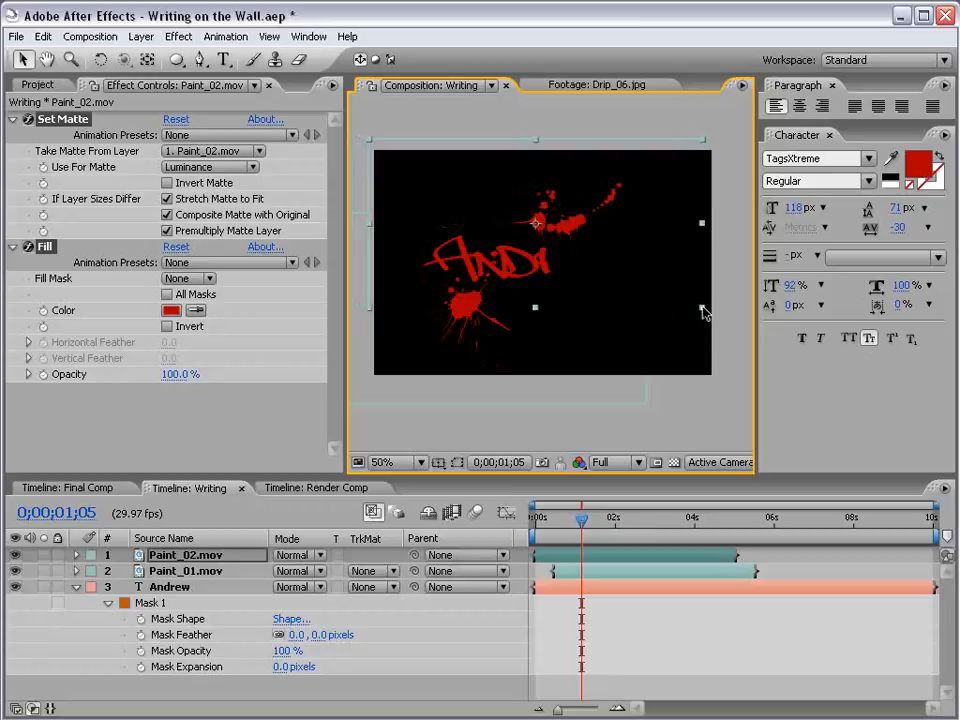
{"action": "left_click_drag", "start_coordinate": [702, 307], "coordinate": [738, 338]}
{"action": "left_click_drag", "start_coordinate": [586, 259], "coordinate": [599, 251]}
{"action": "mouse_move", "coordinate": [576, 524]}
{"action": "left_mouse_down"}
{"action": "mouse_move", "coordinate": [562, 528]}
{"action": "mouse_move", "coordinate": [595, 556]}
{"action": "mouse_move", "coordinate": [609, 555]}
{"action": "mouse_move", "coordinate": [587, 520]}
{"action": "mouse_move", "coordinate": [600, 560]}
{"action": "mouse_move", "coordinate": [574, 523]}
{"action": "mouse_move", "coordinate": [603, 521]}
{"action": "left_mouse_up"}
- Add Paint_04.mov to the Writing comp and paste the copied Set Matte and Fill effects onto it
{"action": "left_click", "coordinate": [37, 85]}
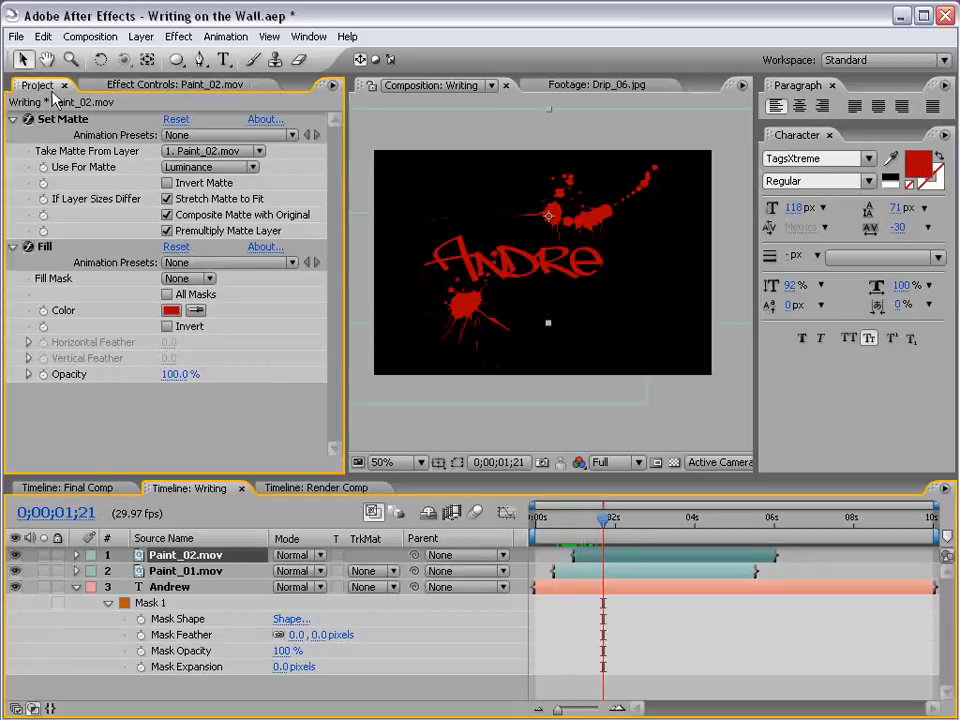
{"action": "left_click", "coordinate": [105, 273]}
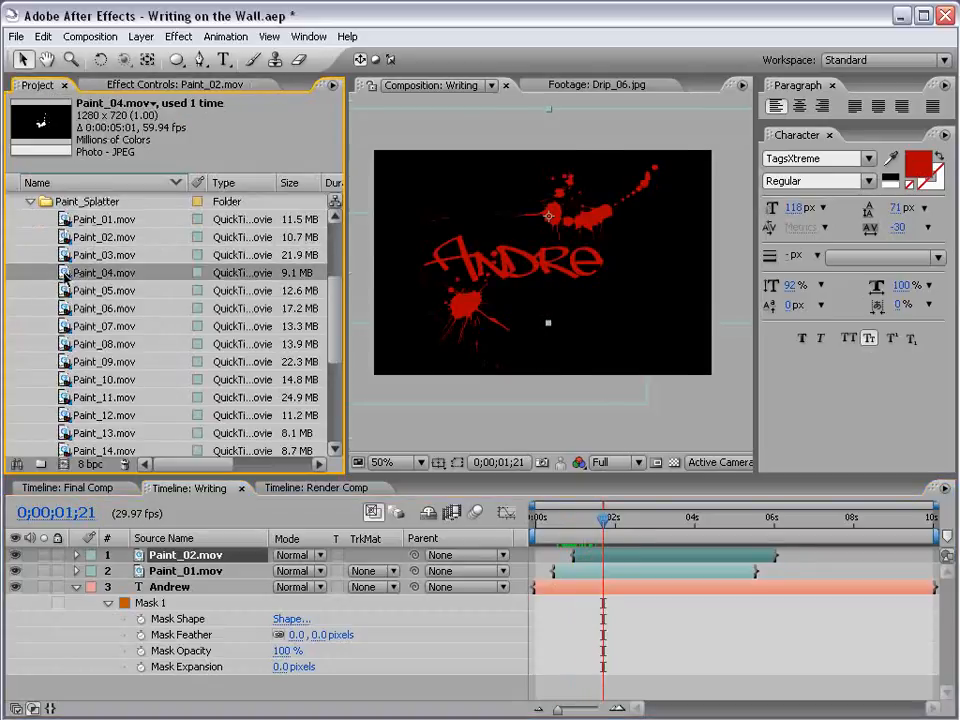
{"action": "mouse_move", "coordinate": [65, 278]}
{"action": "left_mouse_down"}
{"action": "mouse_move", "coordinate": [574, 300]}
{"action": "mouse_move", "coordinate": [568, 290]}
{"action": "left_mouse_up"}
{"action": "key", "text": "ctrl+v"}
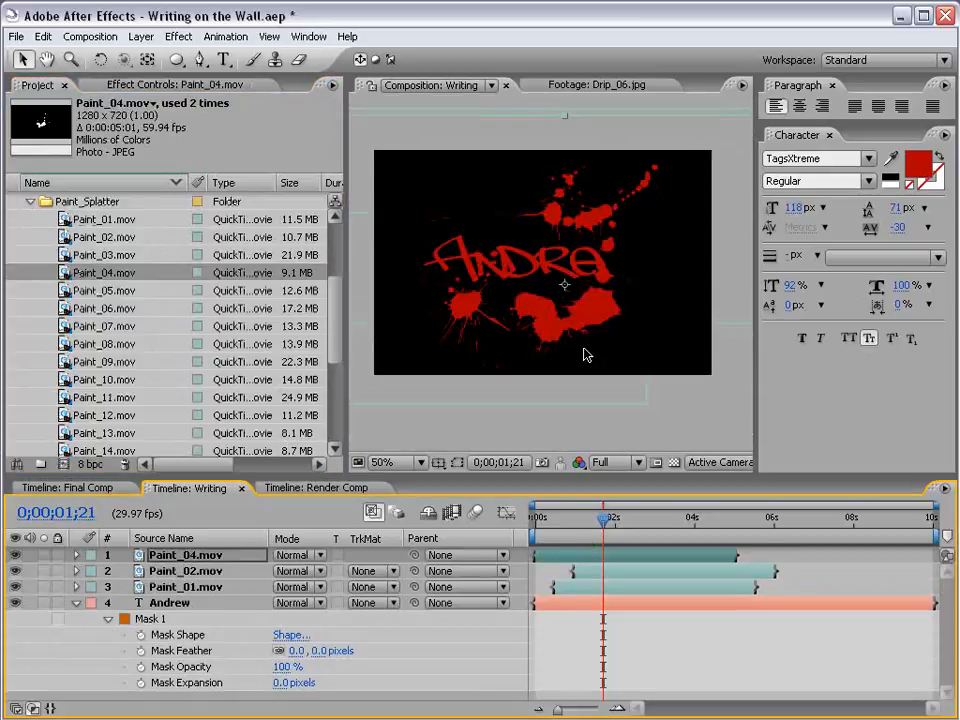
- Rotate the Paint_04.mov splatter clockwise, scale it down, and place it below the last letters of the name
{"action": "key", "text": "w"}
{"action": "mouse_move", "coordinate": [688, 360]}
{"action": "left_mouse_down"}
{"action": "mouse_move", "coordinate": [556, 362]}
{"action": "mouse_move", "coordinate": [585, 340]}
{"action": "left_mouse_up"}
{"action": "key", "text": "v"}
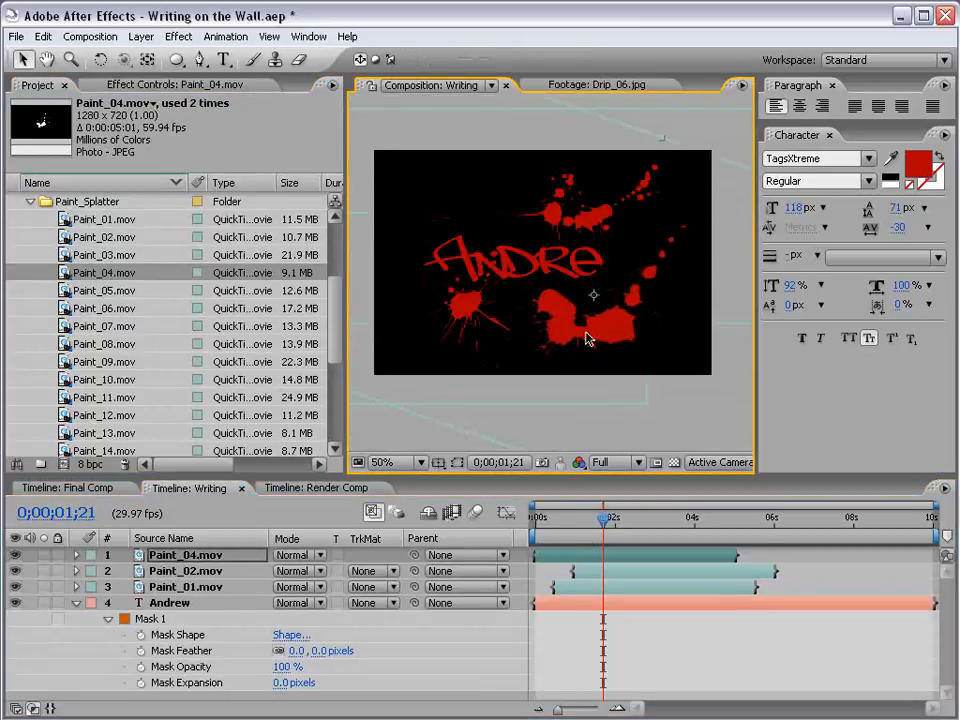
{"action": "key", "text": "comma"}
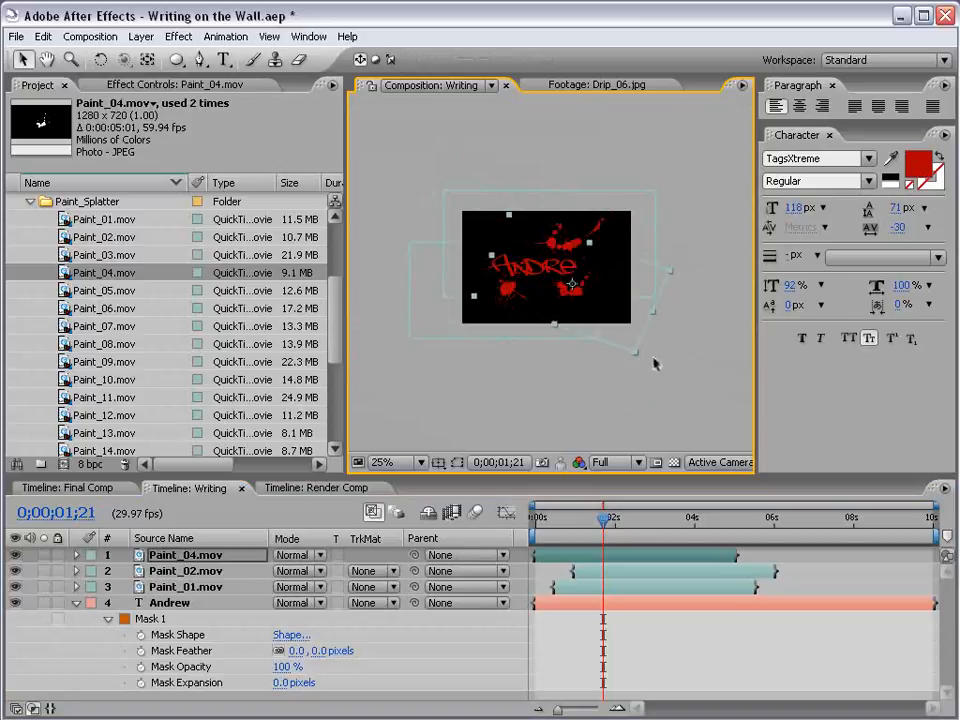
{"action": "key", "text": "period"}
{"action": "left_click", "coordinate": [672, 646]}
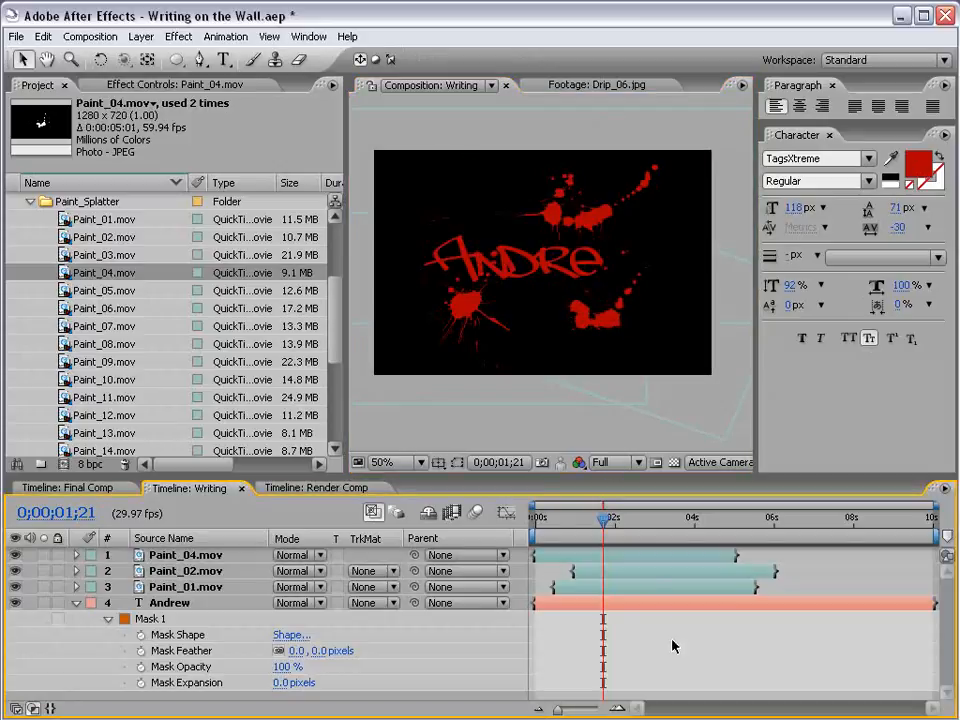
- Delay the Paint_04.mov layer's start to about 1.5 seconds, check the timing, and nudge the splatter slightly lower
{"action": "left_click_drag", "start_coordinate": [577, 555], "coordinate": [650, 558]}
{"action": "mouse_move", "coordinate": [603, 519]}
{"action": "left_mouse_down"}
{"action": "mouse_move", "coordinate": [621, 528]}
{"action": "mouse_move", "coordinate": [625, 557]}
{"action": "left_mouse_up"}
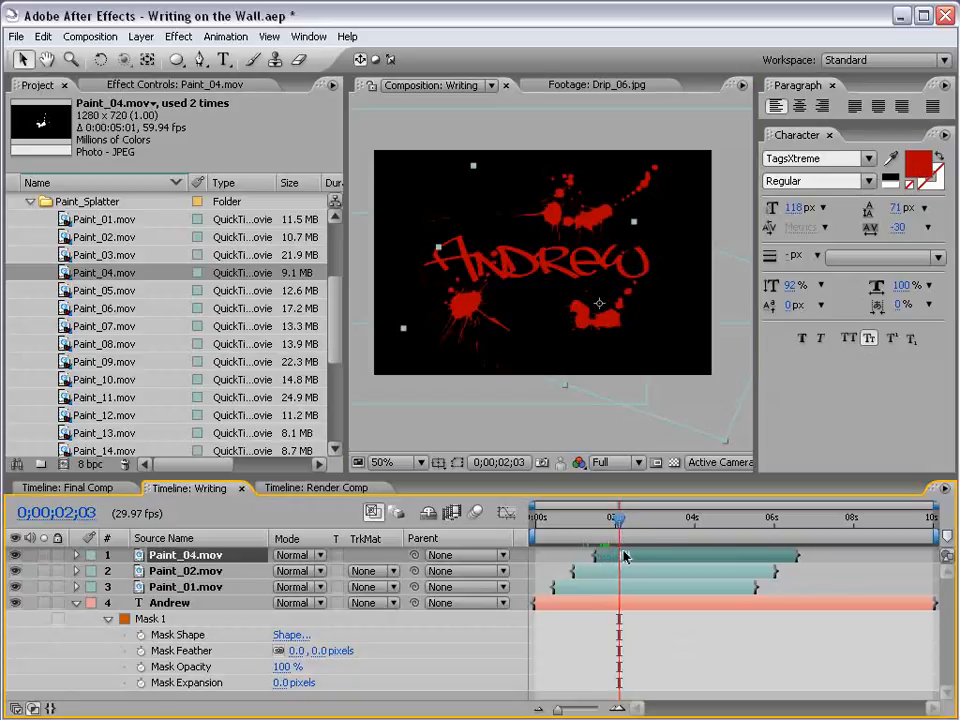
{"action": "left_click", "coordinate": [554, 522]}
{"action": "left_click_drag", "start_coordinate": [596, 519], "coordinate": [648, 519]}
{"action": "left_click_drag", "start_coordinate": [621, 332], "coordinate": [621, 341]}
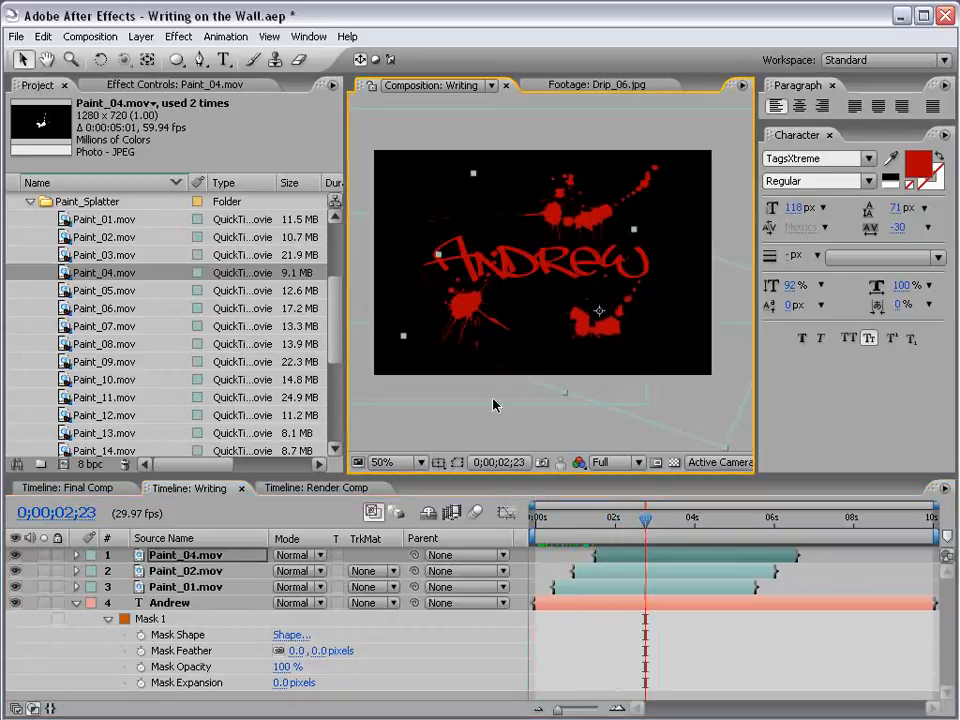
- Raise the Writing layer on the wall in Render Comp to a Y position of 217.5
{"action": "left_click", "coordinate": [313, 489]}
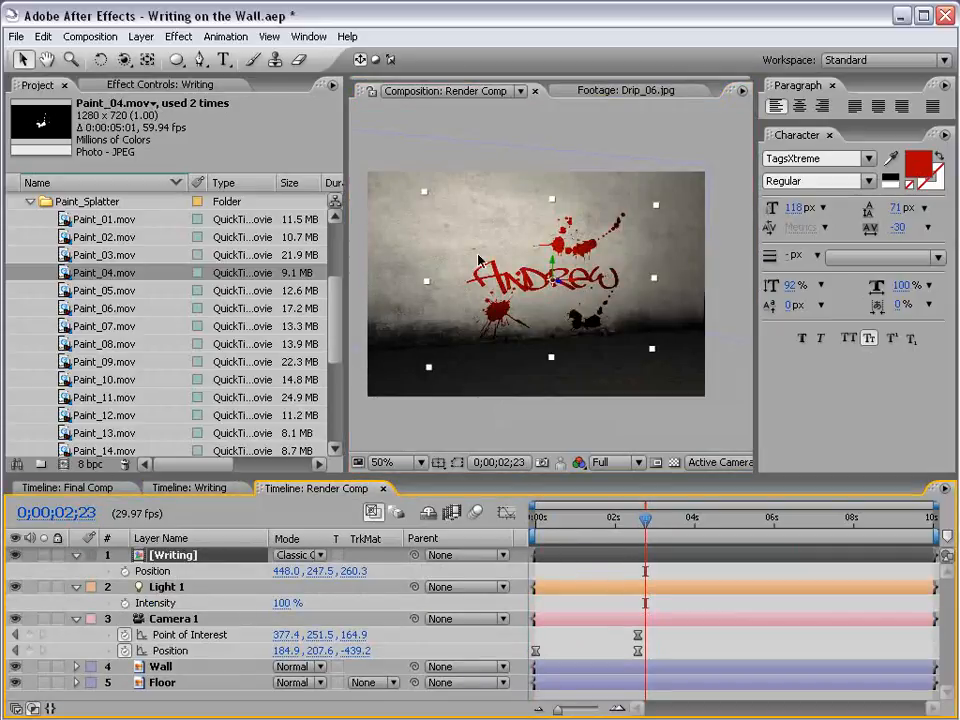
{"action": "left_click_drag", "start_coordinate": [552, 265], "coordinate": [552, 255]}
{"action": "left_click", "coordinate": [639, 583]}
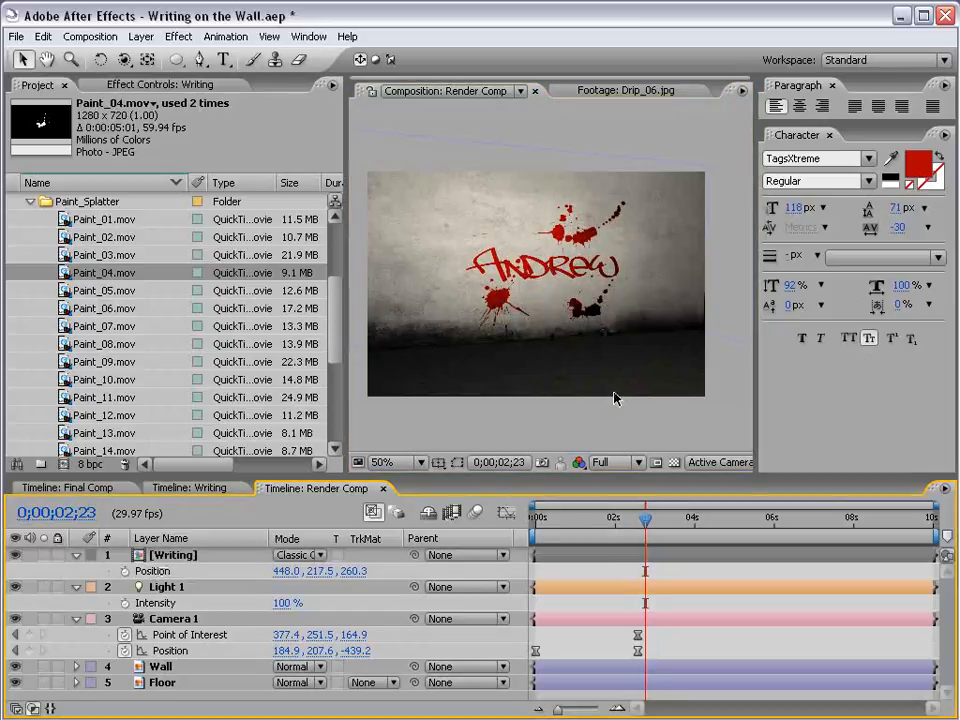
- Adjust Camera 1's end view at 0;00;02;16 and preview the Render Comp animation
{"action": "left_click", "coordinate": [647, 654]}
{"action": "key", "text": "c"}
{"action": "key", "text": "KP_0"}
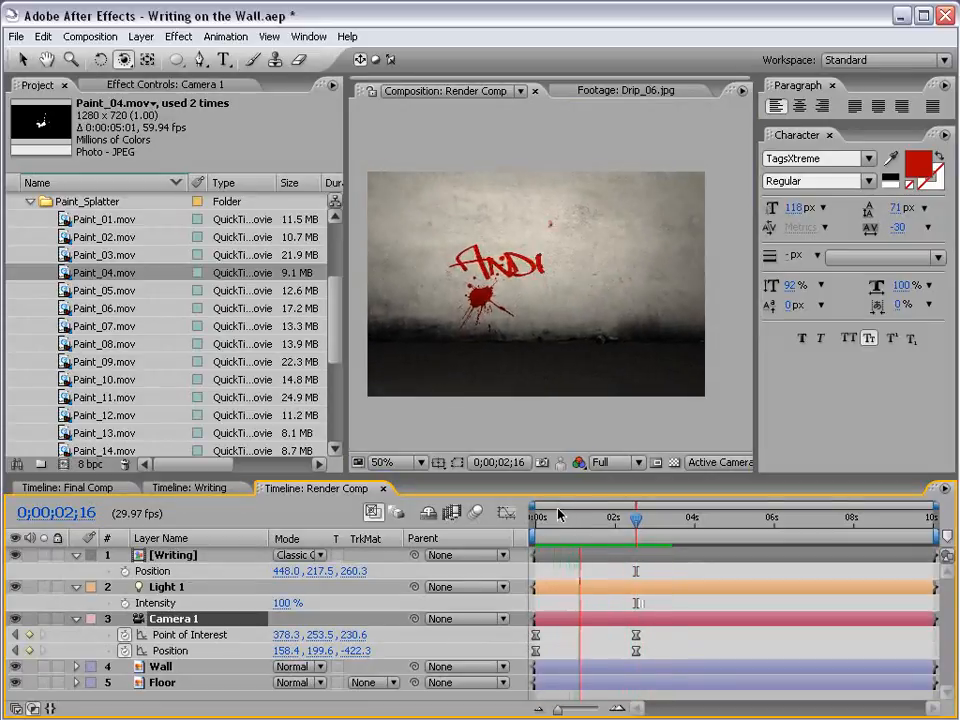
{"action": "key", "text": "space"}
{"action": "mouse_move", "coordinate": [560, 515]}
{"action": "left_mouse_down"}
{"action": "mouse_move", "coordinate": [622, 520]}
{"action": "mouse_move", "coordinate": [584, 520]}
{"action": "mouse_move", "coordinate": [567, 533]}
{"action": "left_mouse_up"}
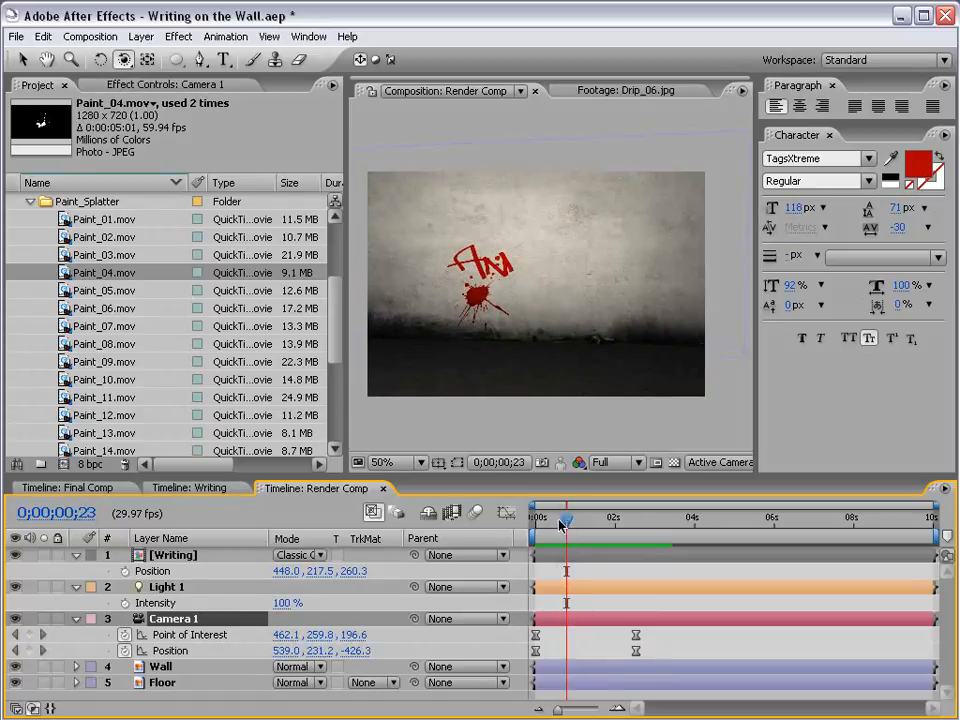
- Collapse the open properties of the Writing, Light 1 and Camera 1 layers, save the project, and replay the animation
{"action": "left_click", "coordinate": [76, 555]}
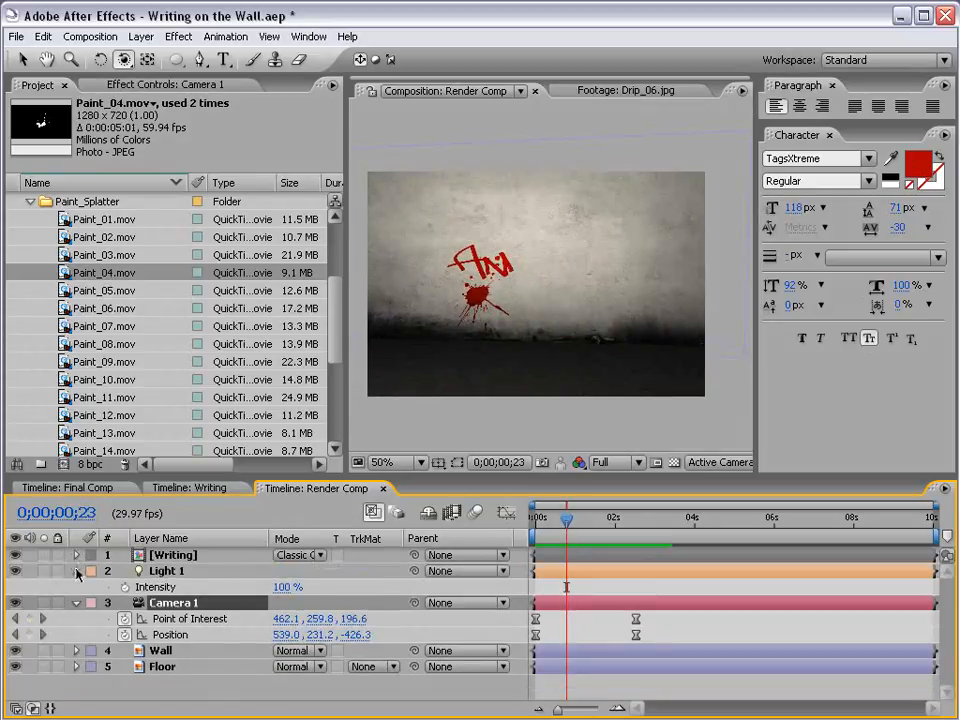
{"action": "left_click", "coordinate": [76, 571]}
{"action": "left_click", "coordinate": [76, 587]}
{"action": "key", "text": "v"}
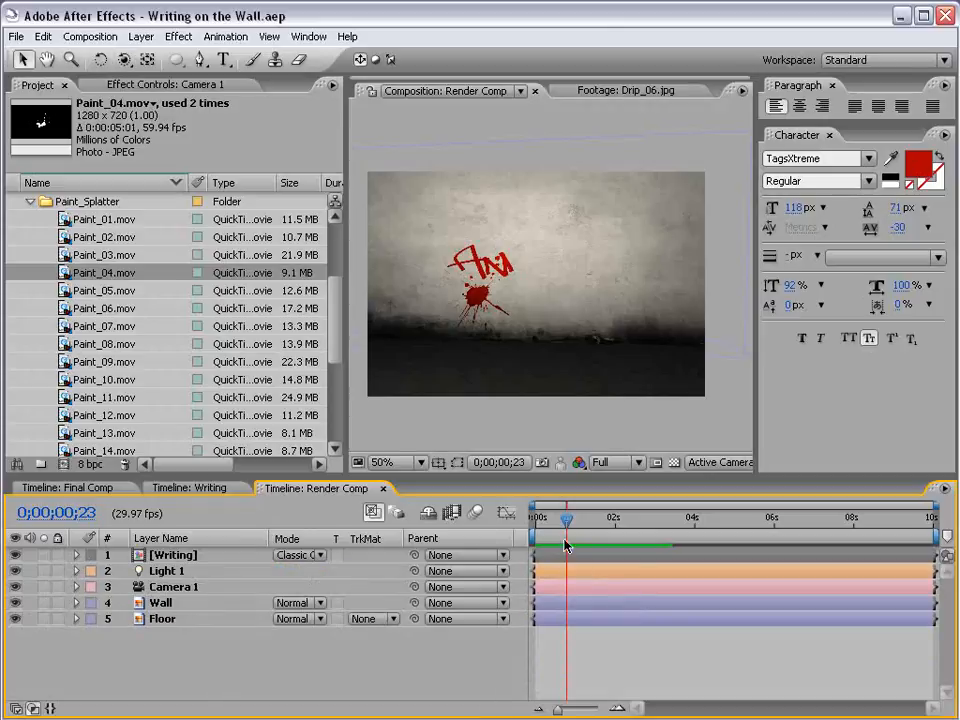
{"action": "key", "text": "space"}
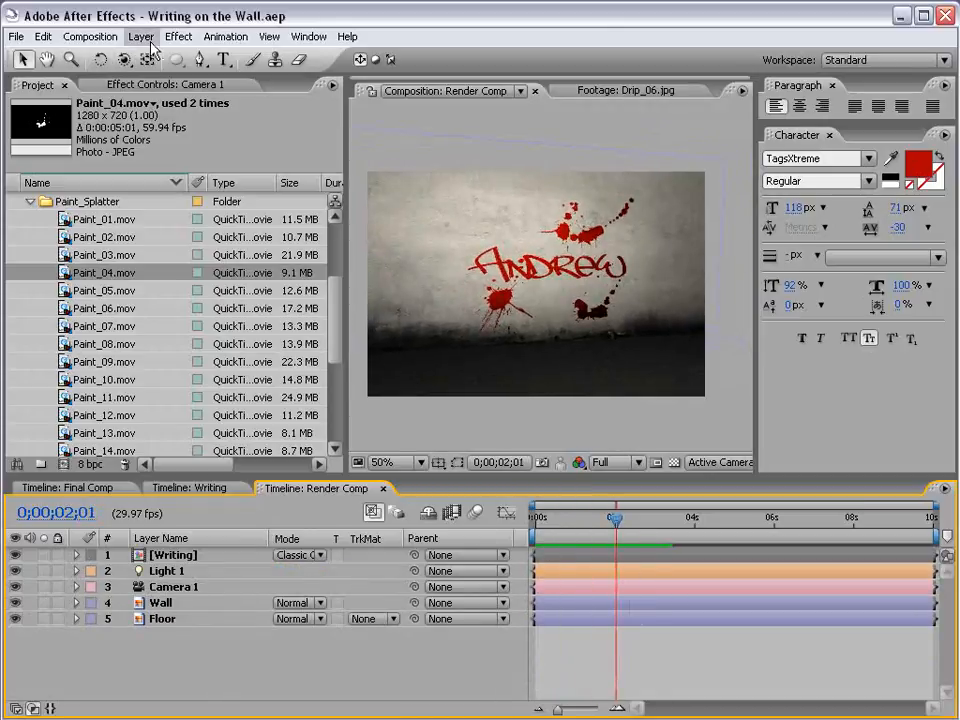
- Duplicate the Writing layer in Render Comp at 0;00;02;01
{"action": "left_click_drag", "start_coordinate": [334, 349], "coordinate": [337, 289]}
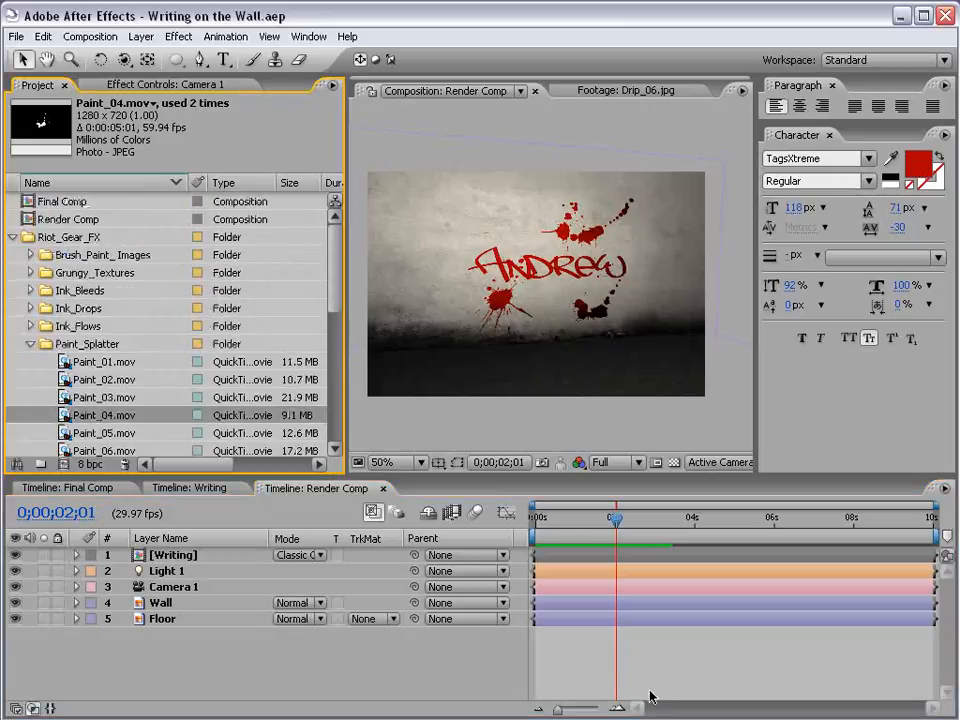
{"action": "key", "text": "period"}
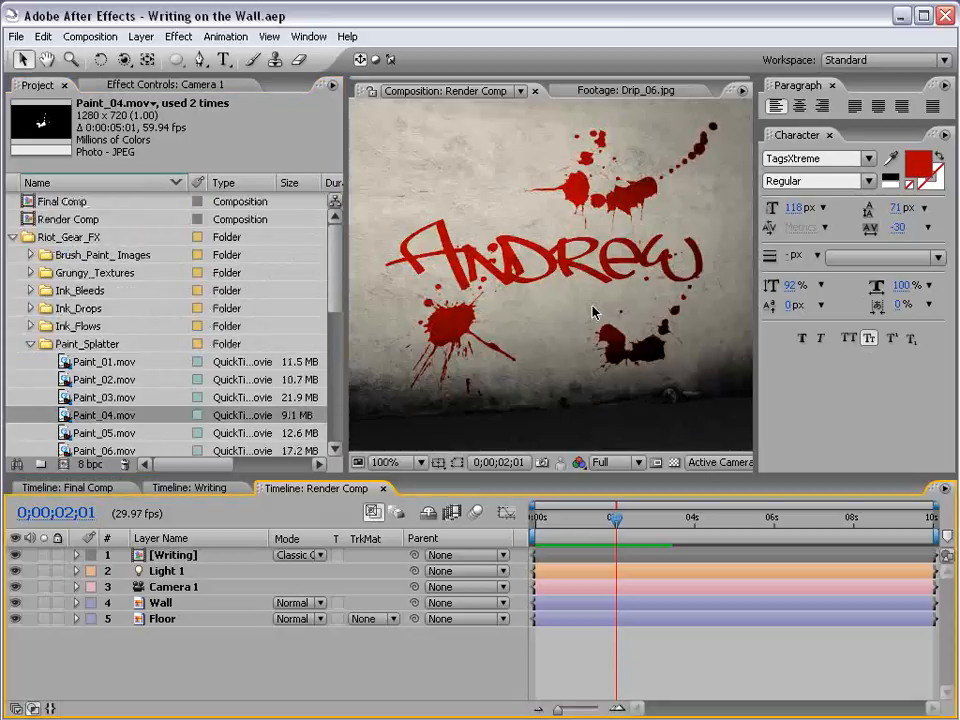
{"action": "left_click", "coordinate": [165, 555]}
{"action": "key", "text": "ctrl+d"}
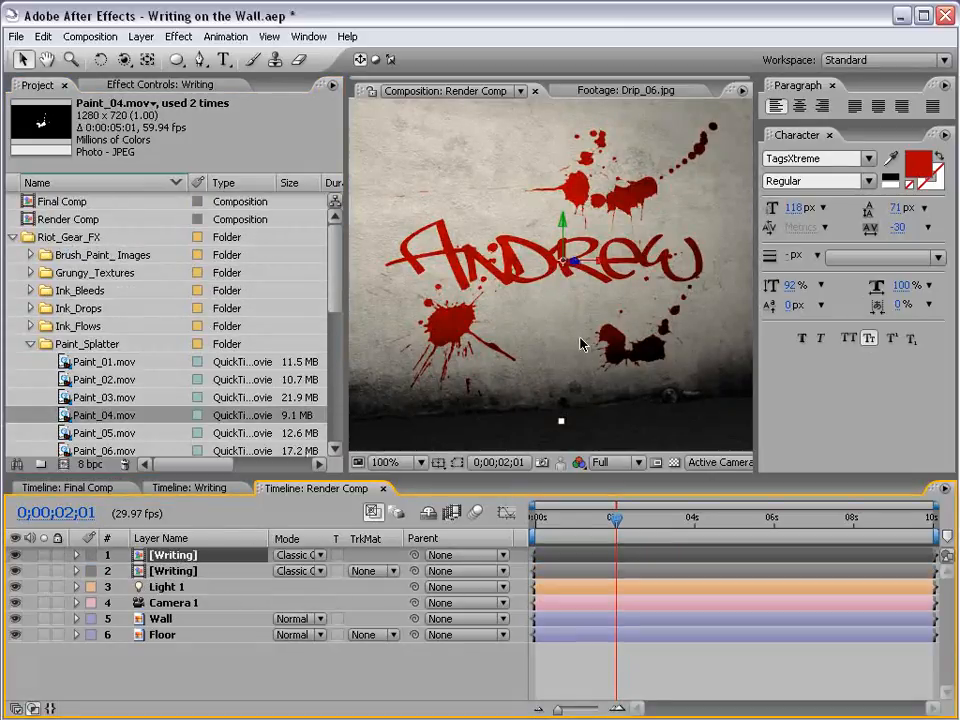
- Apply the Fast Blur effect to the duplicated Writing layer with a Blurriness of 31
{"action": "left_click", "coordinate": [179, 36]}
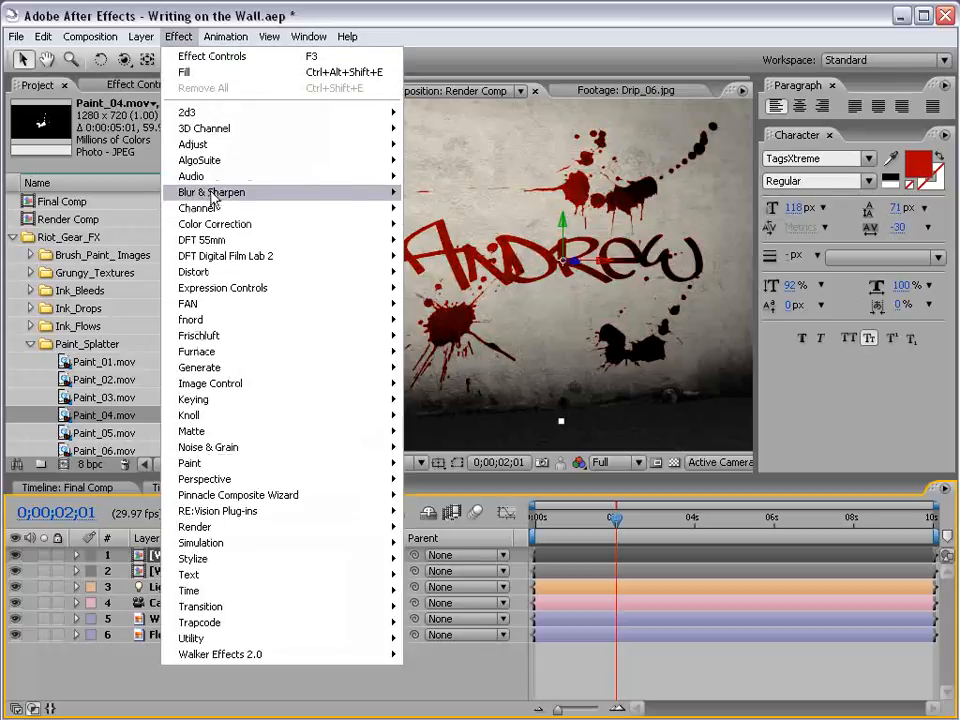
{"action": "mouse_move", "coordinate": [215, 192]}
{"action": "left_click", "coordinate": [430, 304]}
{"action": "left_click_drag", "start_coordinate": [163, 155], "coordinate": [182, 151]}
- Set the blurred Writing layer's opacity to 68% and its Fast Blur Blurriness to 29, checking the glow at full size
{"action": "key", "text": "t"}
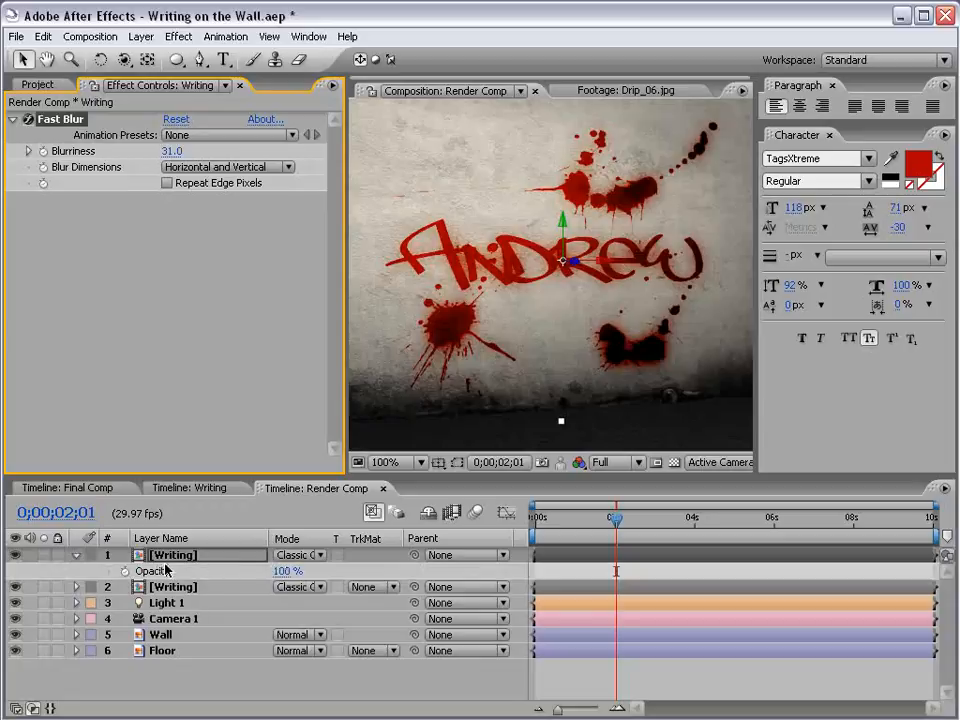
{"action": "left_click_drag", "start_coordinate": [288, 570], "coordinate": [248, 565]}
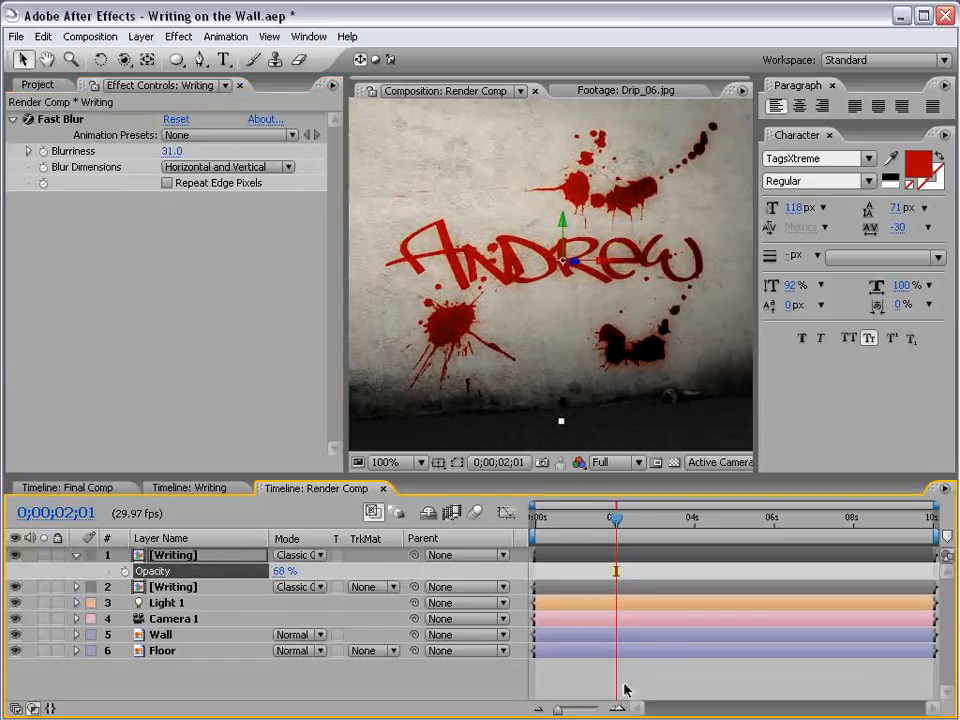
{"action": "left_click_drag", "start_coordinate": [173, 151], "coordinate": [137, 147]}
{"action": "scroll", "coordinate": [548, 353], "scroll_direction": "down", "scroll_amount": 2}
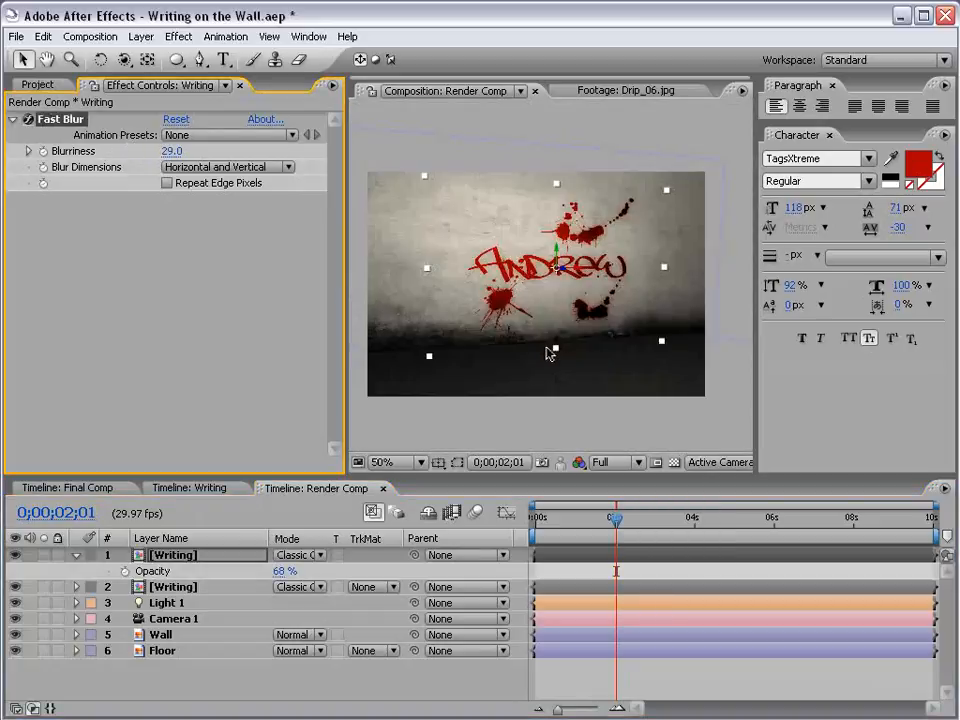
{"action": "scroll", "coordinate": [548, 353], "scroll_direction": "up", "scroll_amount": 2}
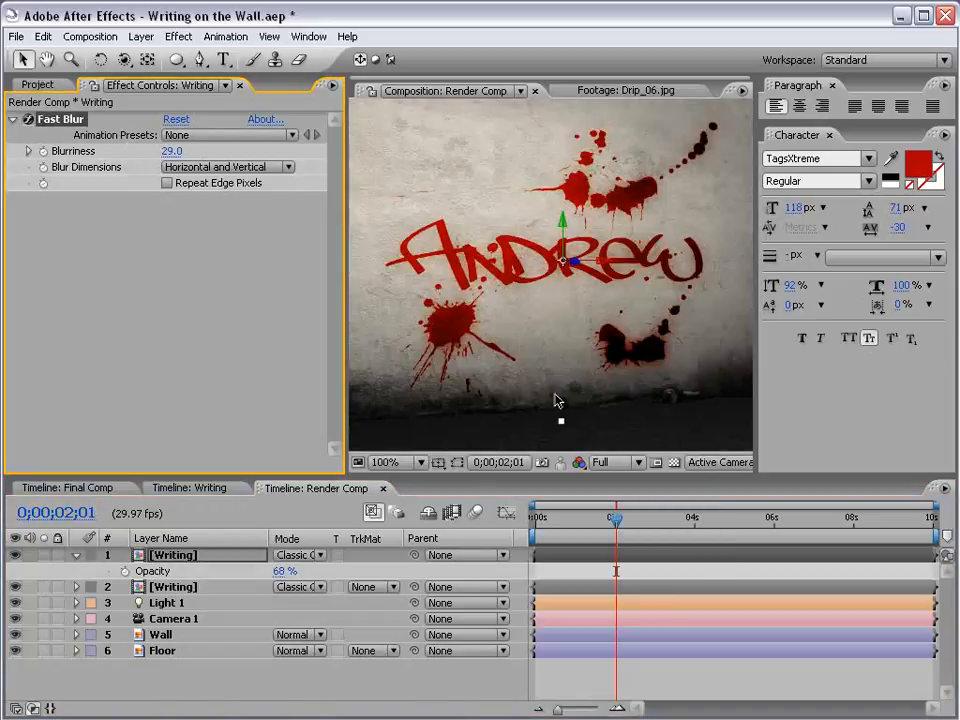
- Switch to Firefox and look at the Riot Gear product on the Video Copilot products page
{"action": "key", "text": "grave"}
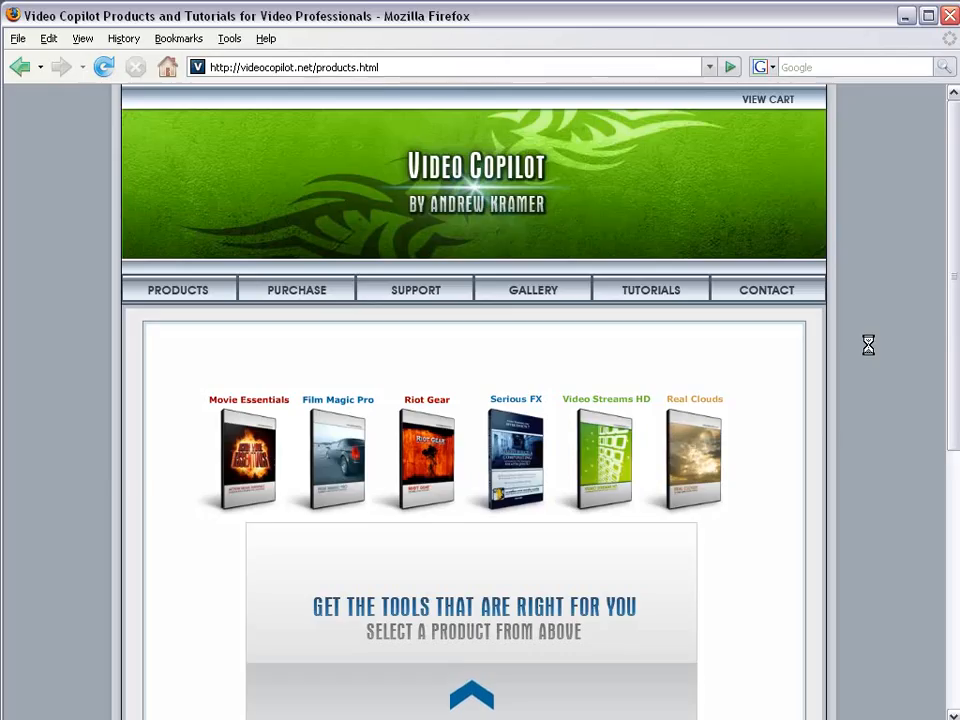
{"action": "mouse_move", "coordinate": [241, 444]}
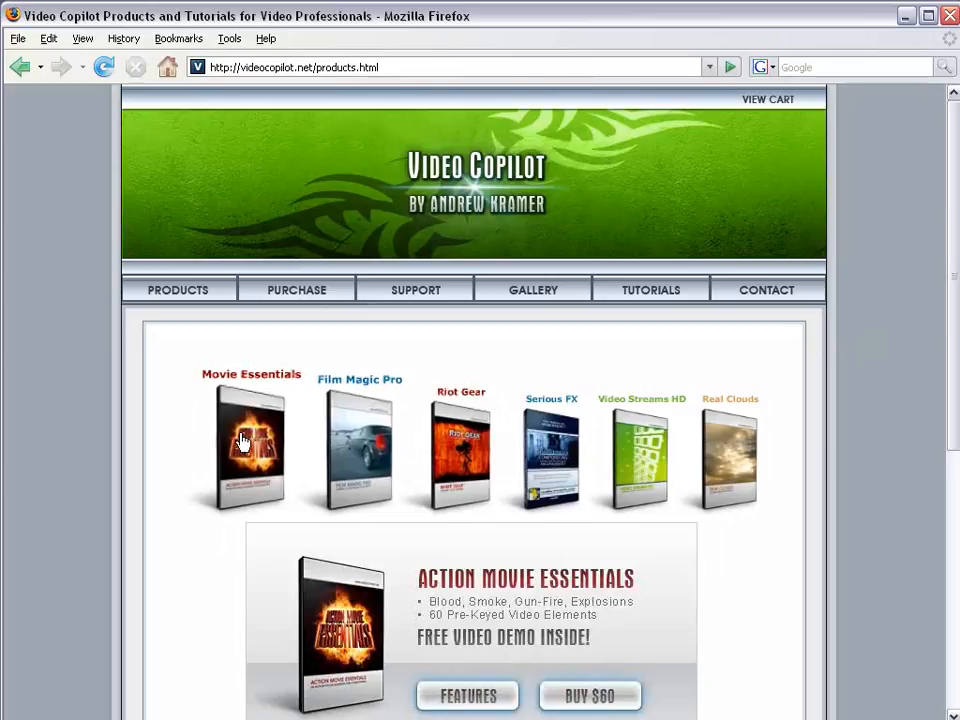
{"action": "mouse_move", "coordinate": [407, 454]}
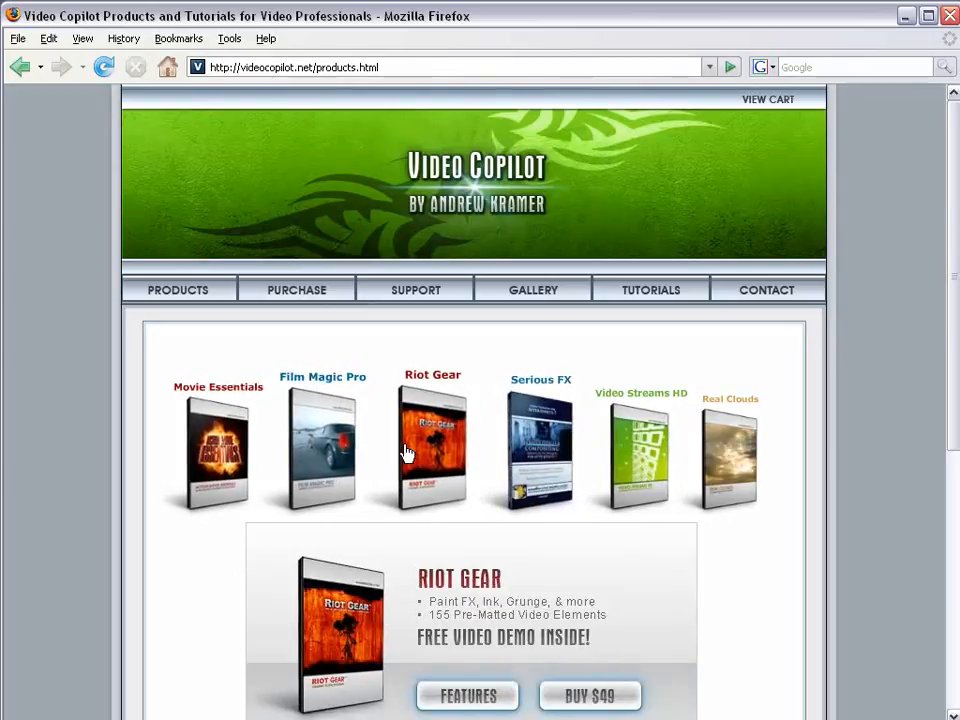